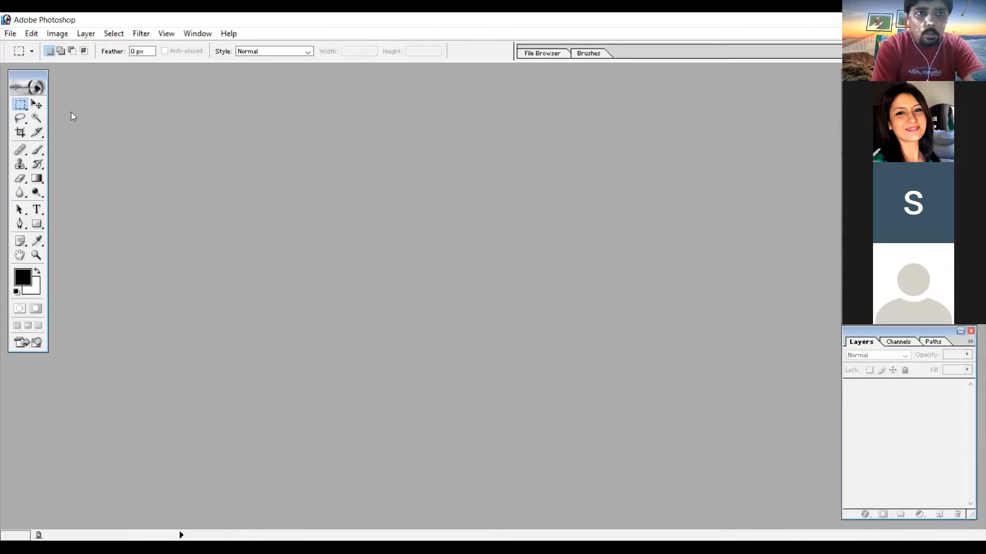
pyautogui.moveTo(46, 90); pyautogui.dragTo(51, 106)
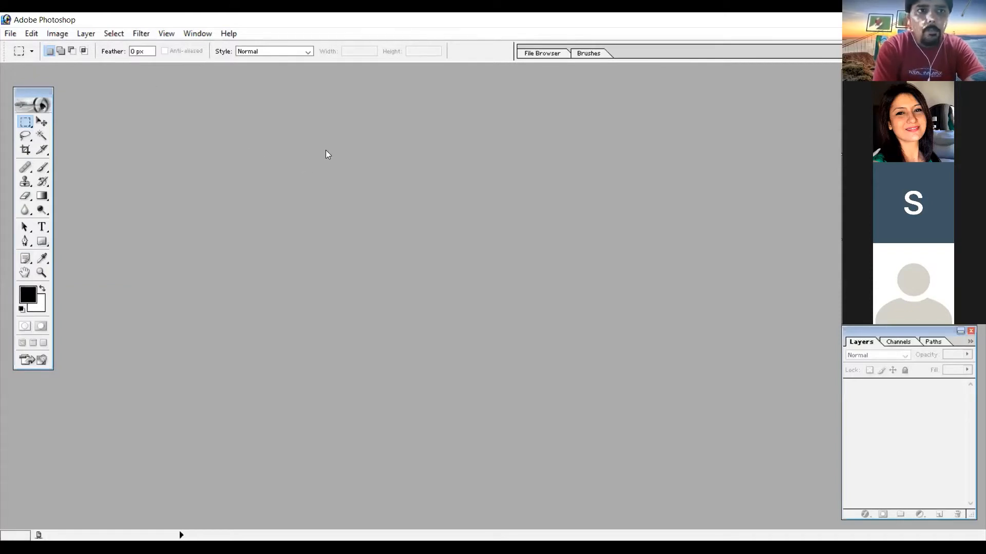
pyautogui.click(9, 34)
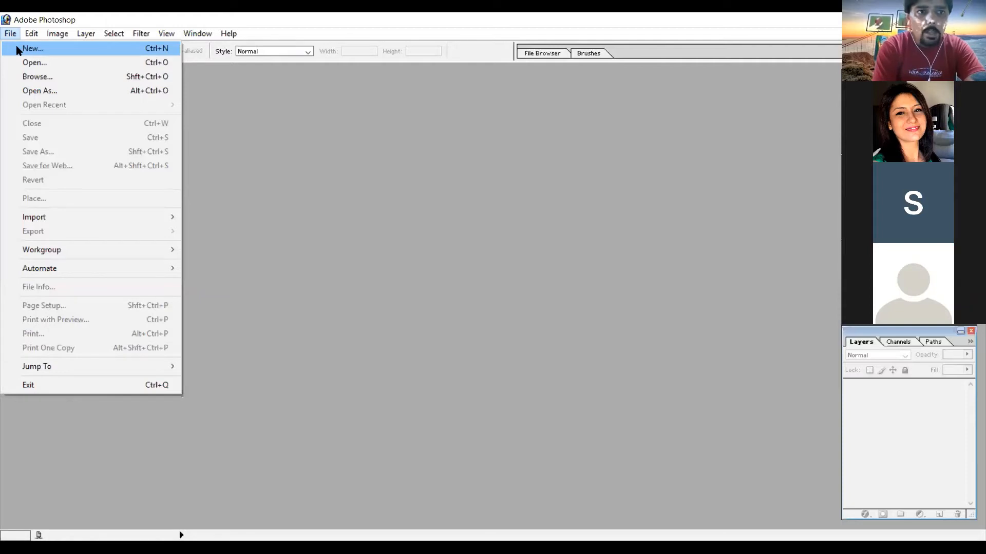
pyautogui.click(18, 62)
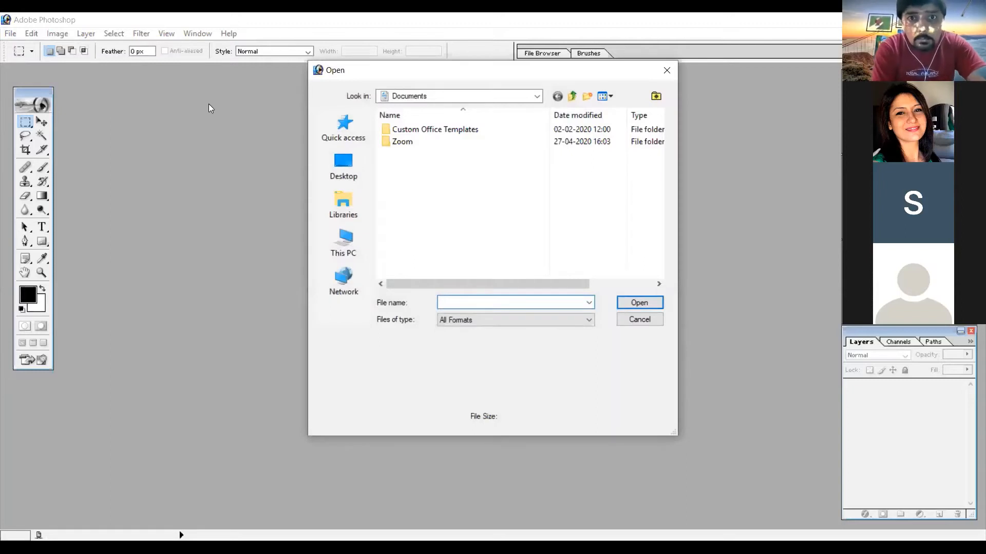
pyautogui.press('Escape')
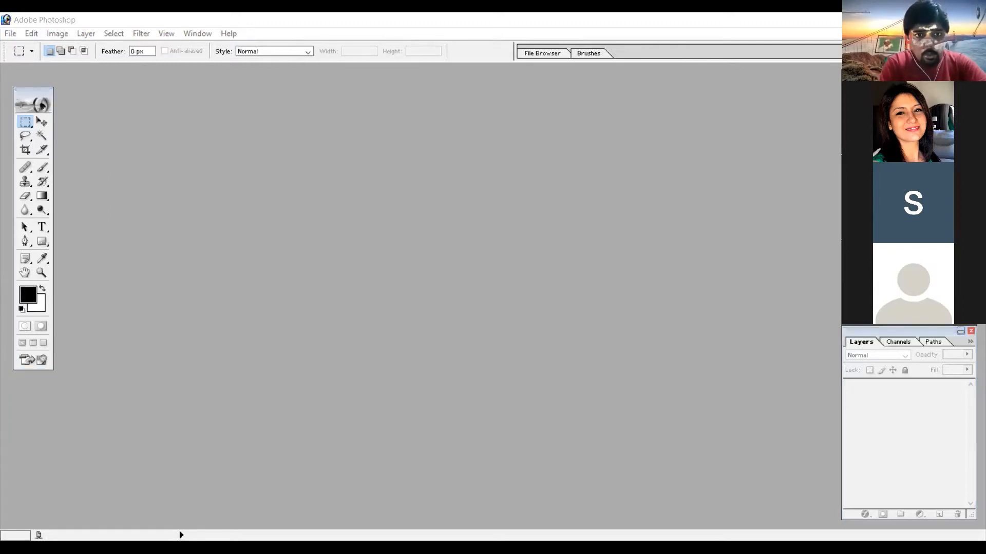
# Choose Bitmap (*.bmp) as the file format for saving the picture.
pyautogui.click(285, 269)
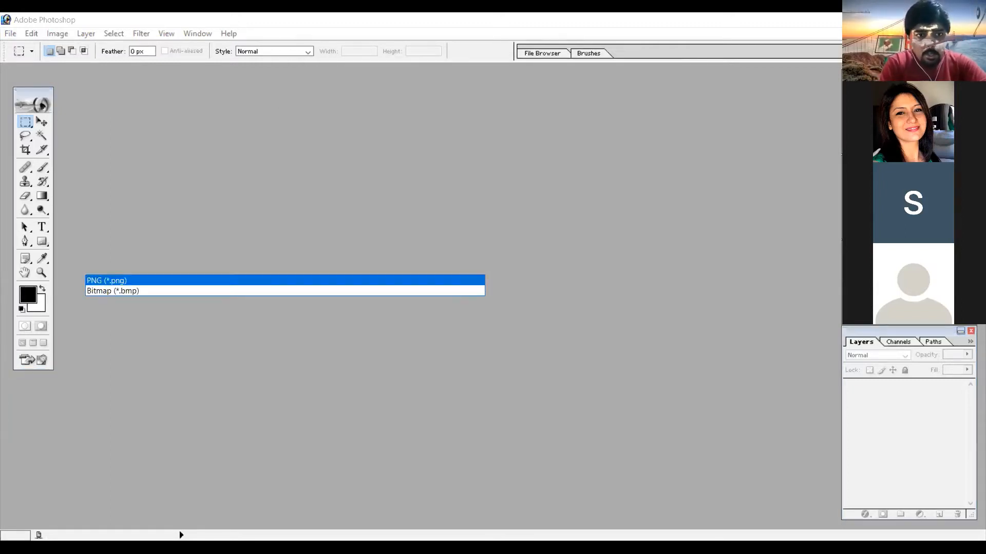
pyautogui.press('Down')
pyautogui.press('Return')
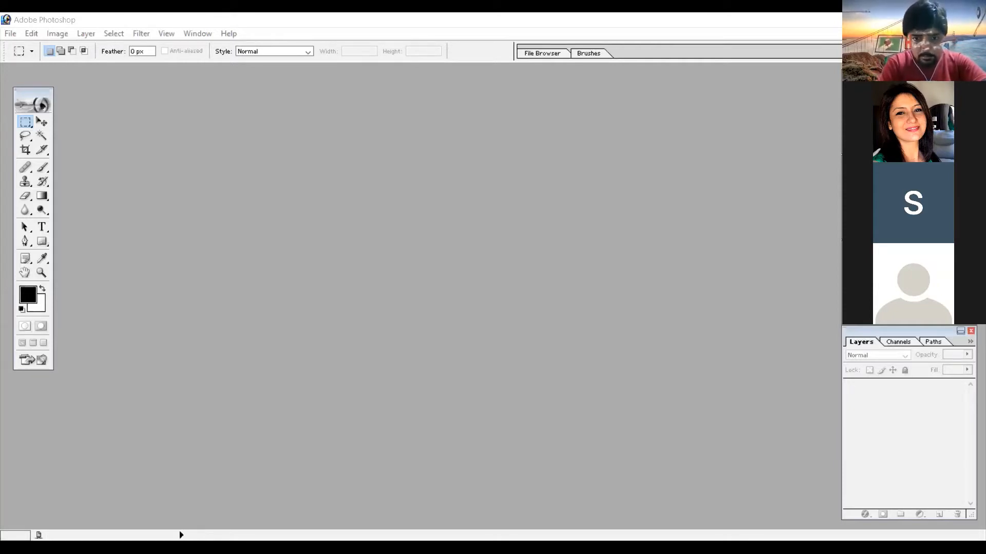
pyautogui.click(10, 33)
pyautogui.moveTo(31, 34)
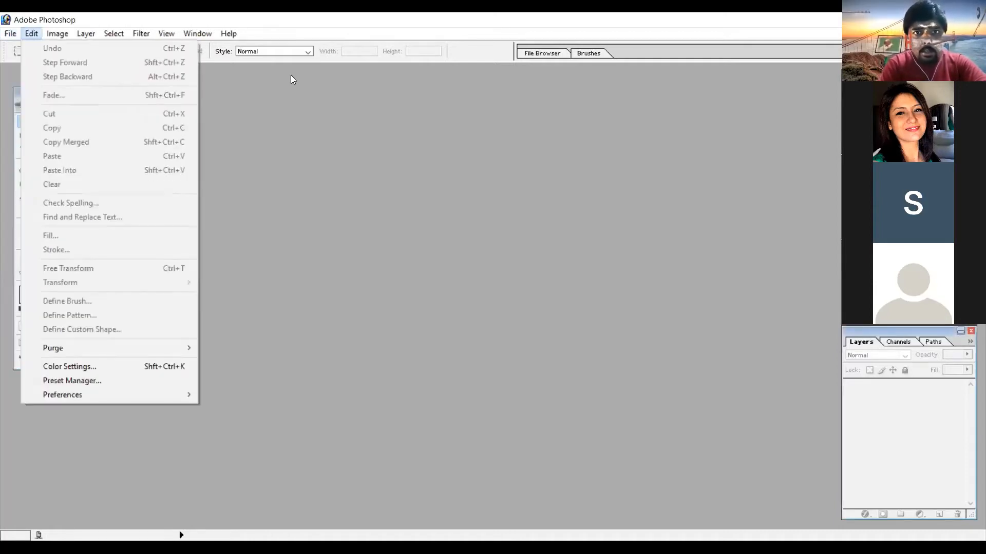
pyautogui.click(291, 79)
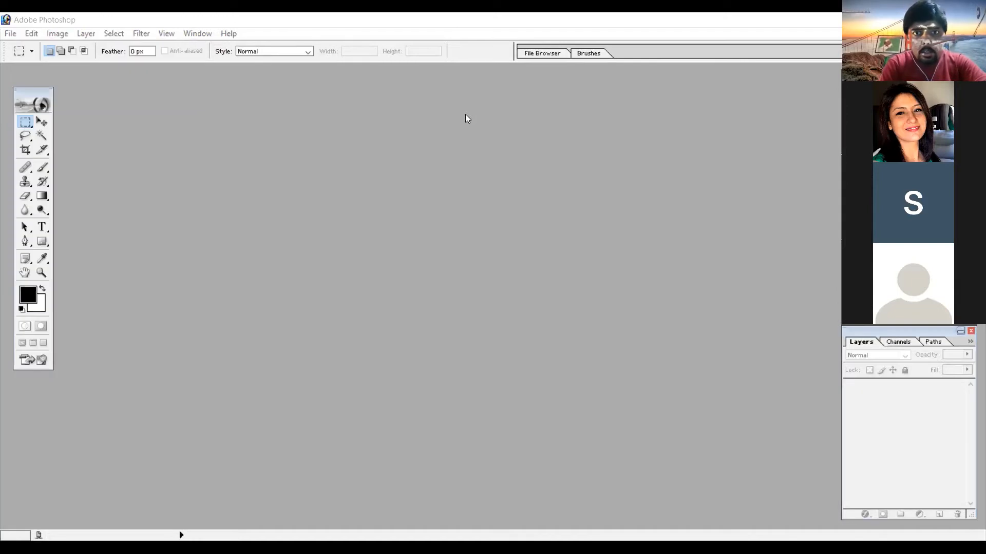
pyautogui.click(11, 34)
pyautogui.click(33, 79)
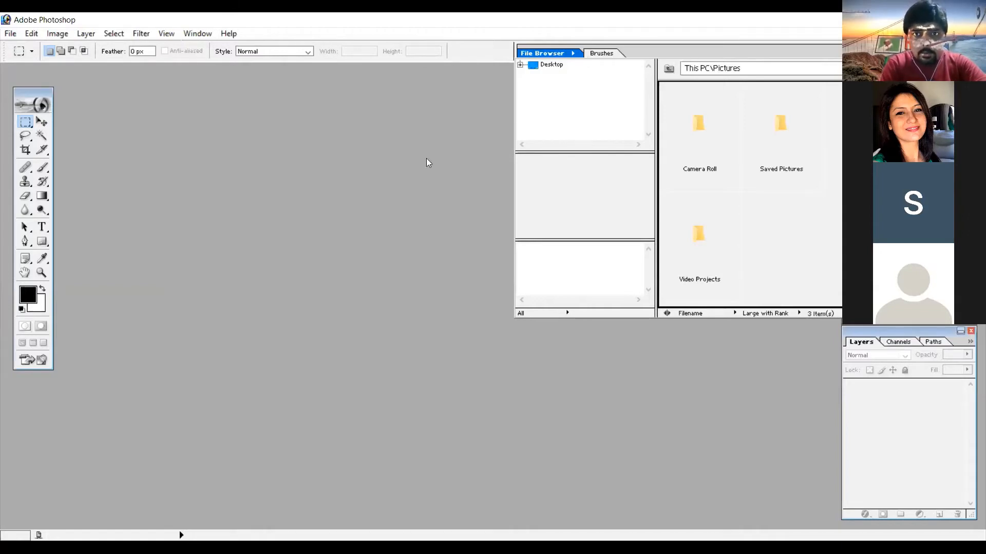
pyautogui.press('F5')
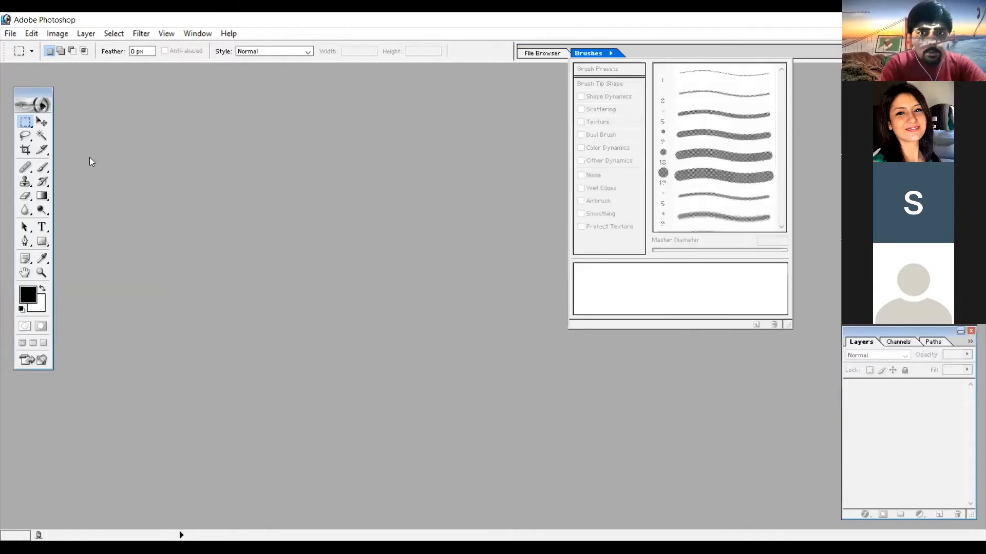
# Open nature.bmp from the Desktop, then reposition and enlarge its image window in the workspace.
pyautogui.click(7, 34)
pyautogui.click(24, 62)
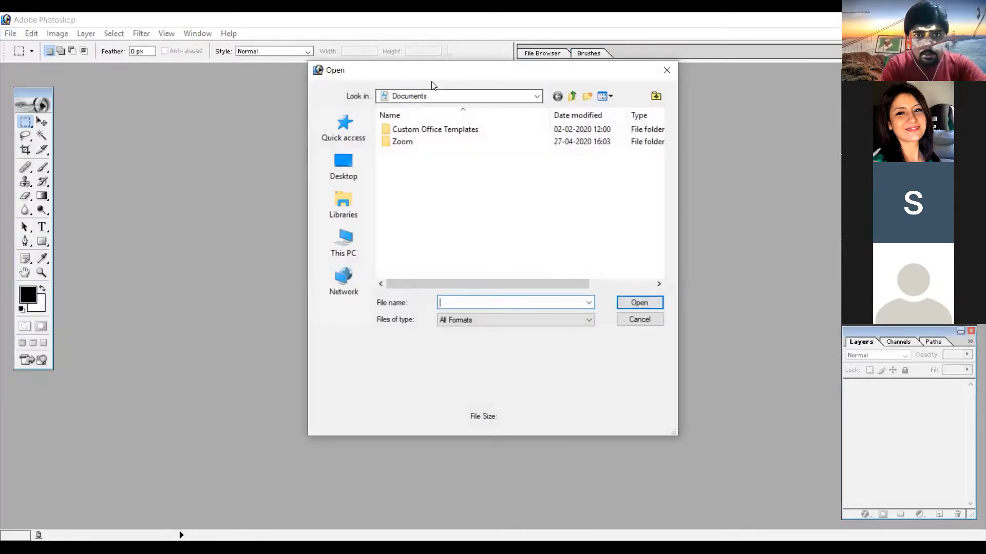
pyautogui.click(430, 98)
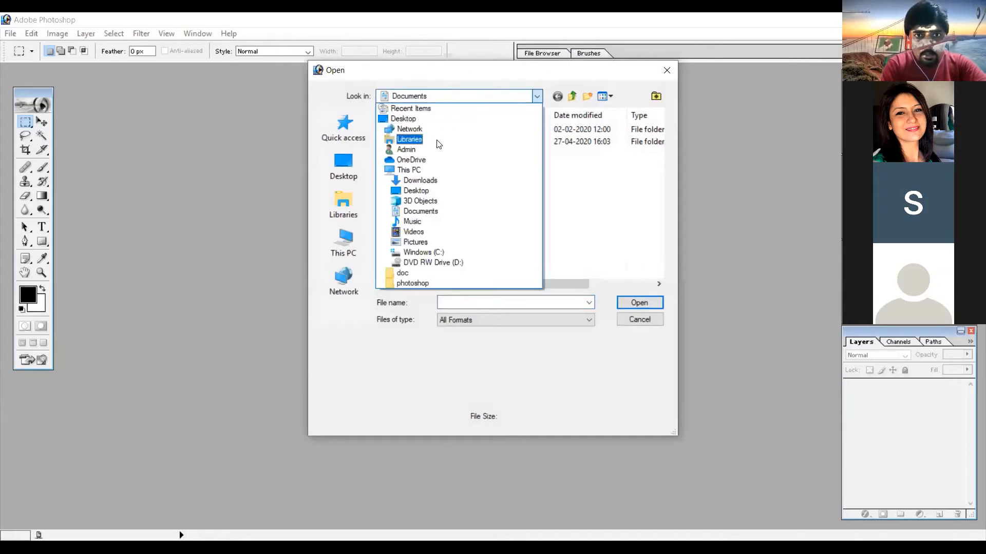
pyautogui.click(435, 123)
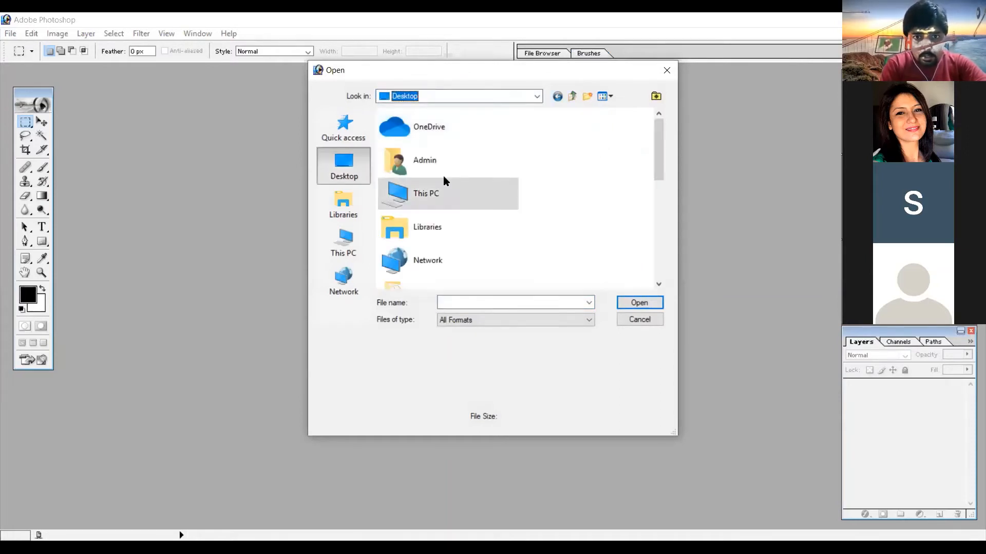
pyautogui.click(463, 302)
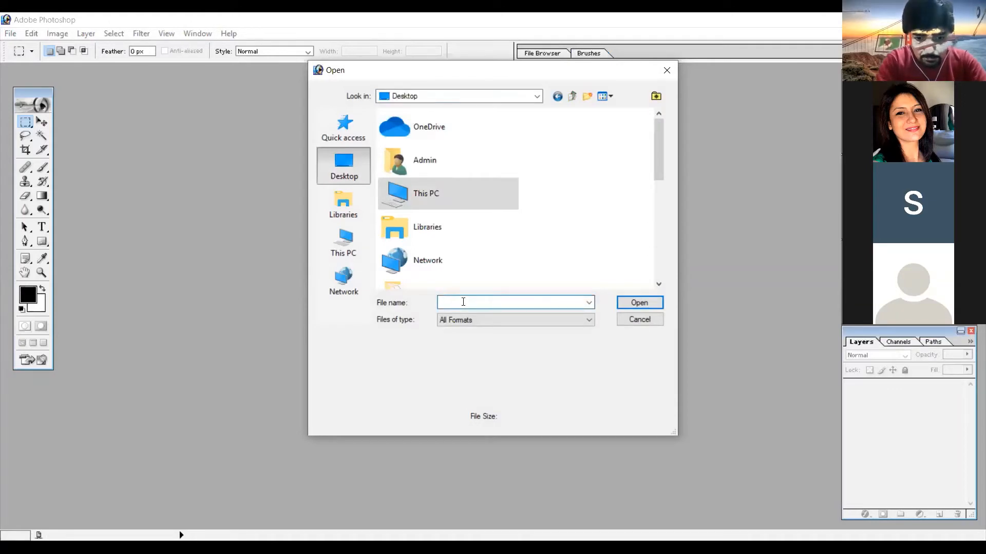
pyautogui.write('nature')
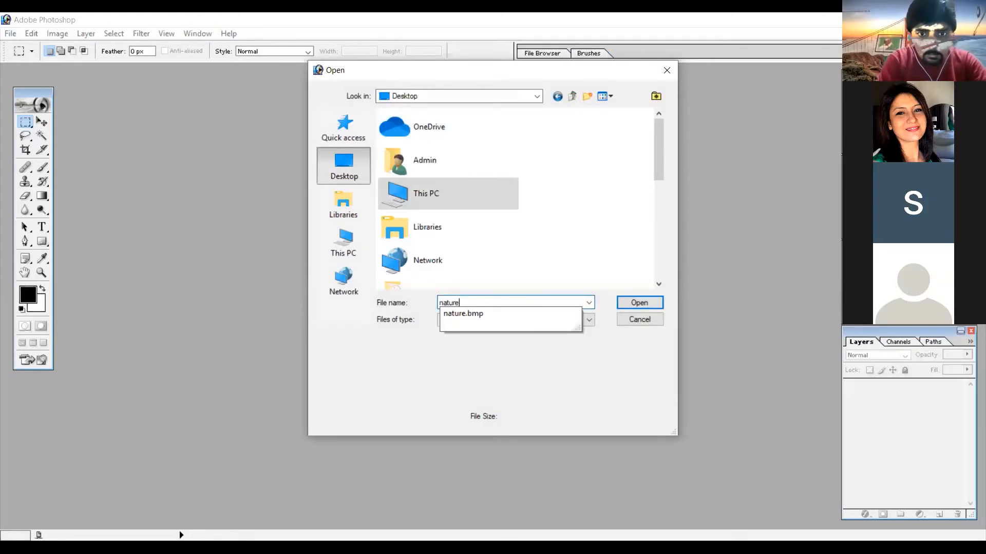
pyautogui.click(482, 315)
pyautogui.click(631, 306)
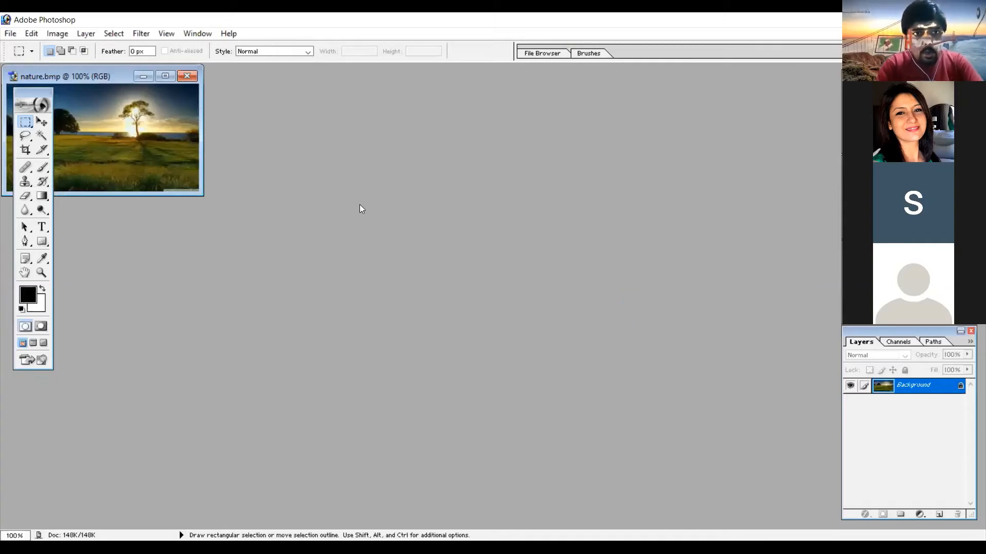
pyautogui.moveTo(68, 74); pyautogui.dragTo(202, 120)
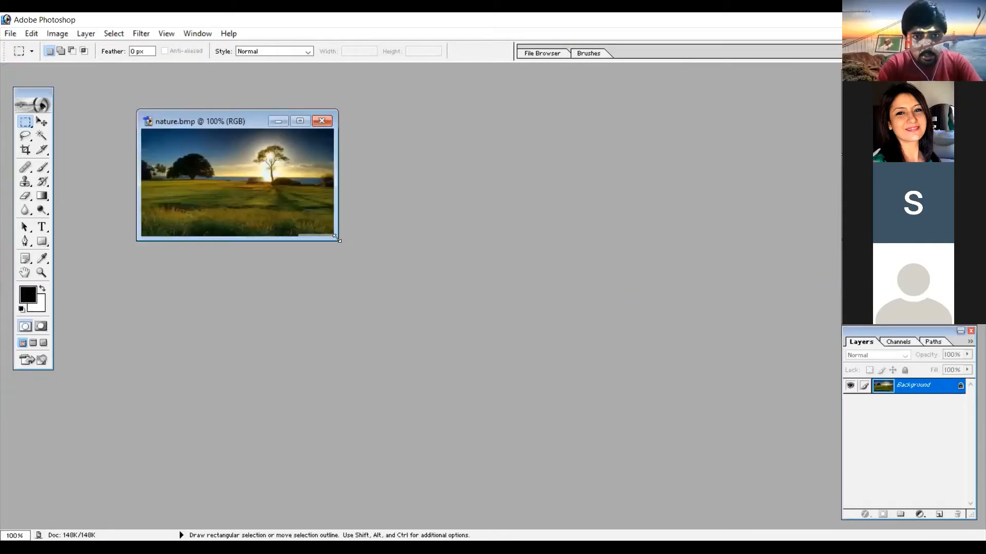
pyautogui.moveTo(337, 238); pyautogui.dragTo(572, 385)
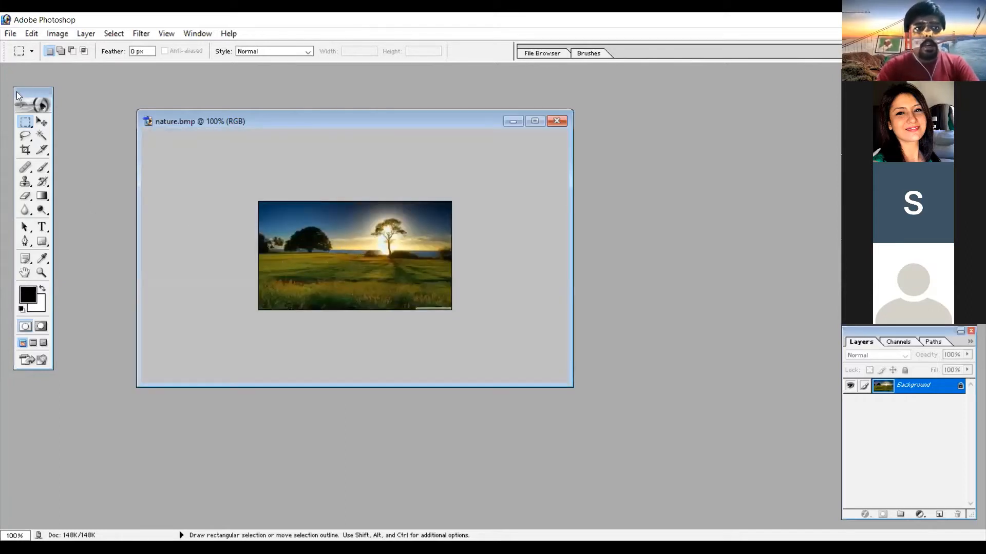
# Review the file formats available for opening an image and the editing commands offered for the nature picture.
pyautogui.click(10, 33)
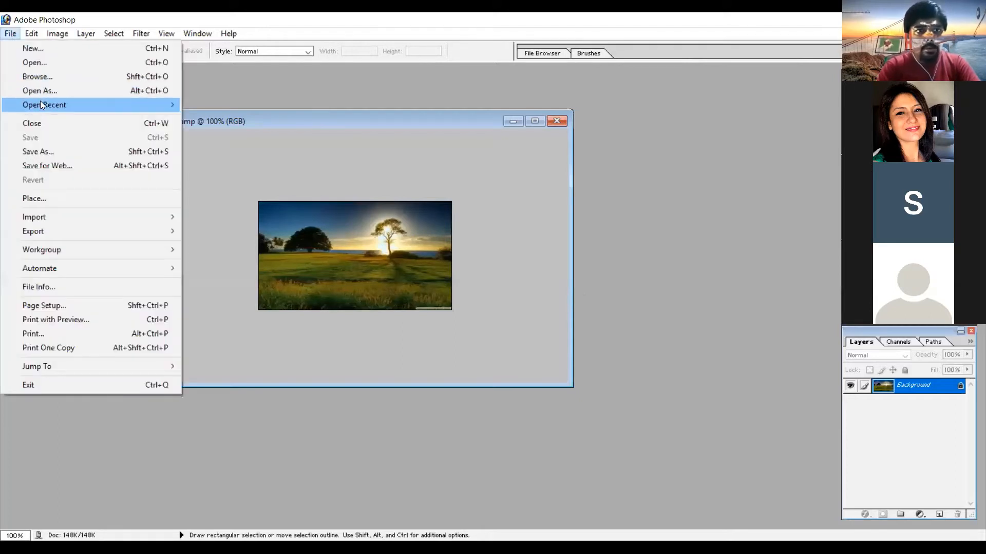
pyautogui.click(43, 62)
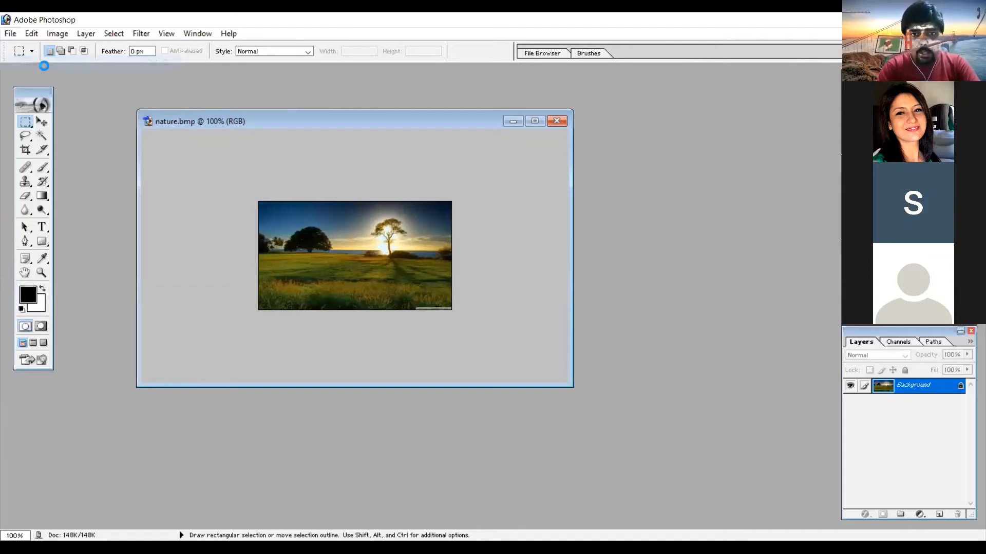
pyautogui.click(463, 319)
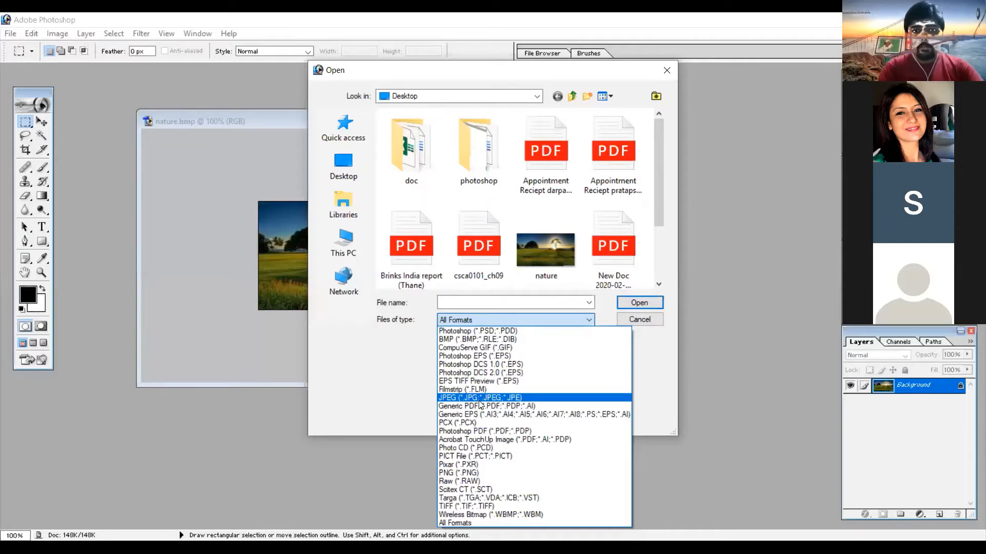
pyautogui.click(667, 72)
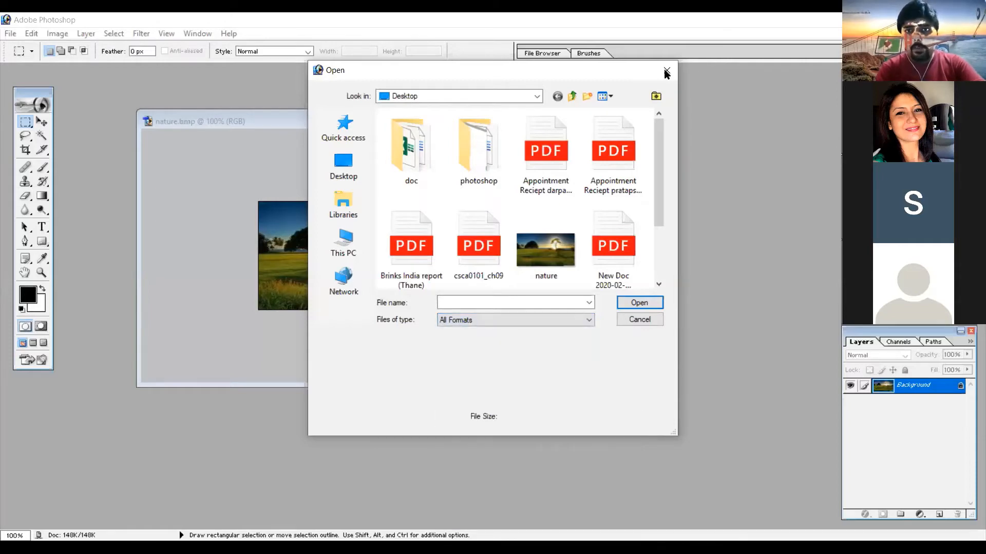
pyautogui.click(666, 72)
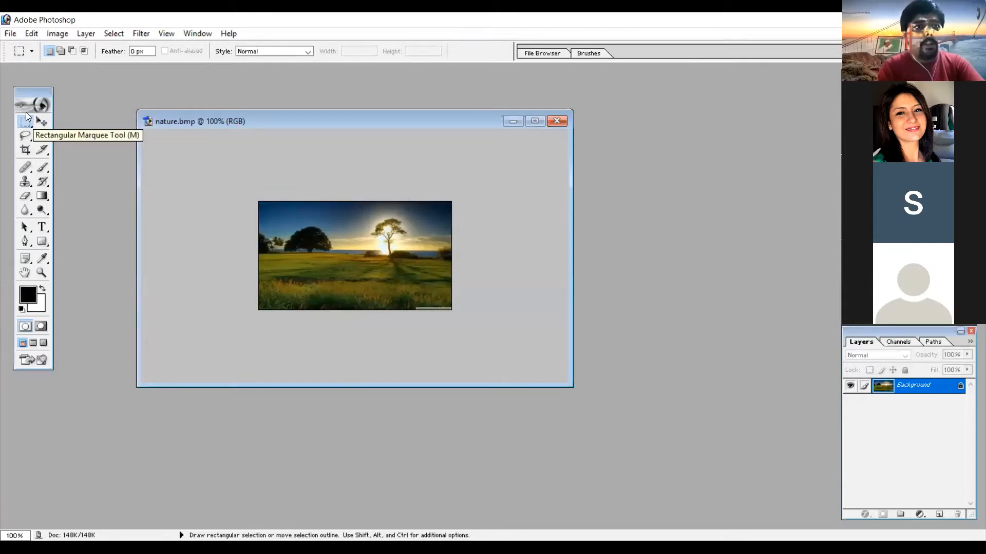
pyautogui.click(31, 34)
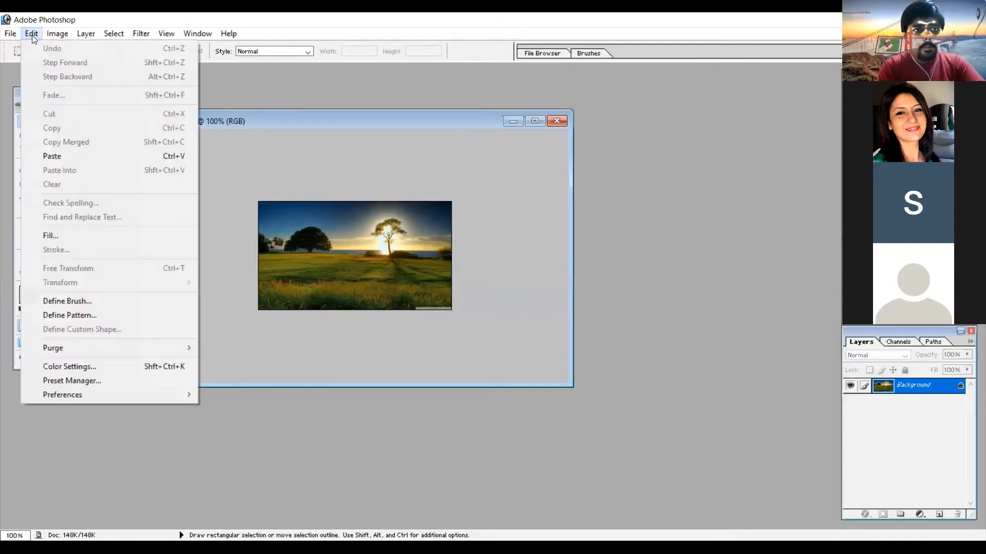
pyautogui.moveTo(66, 55)
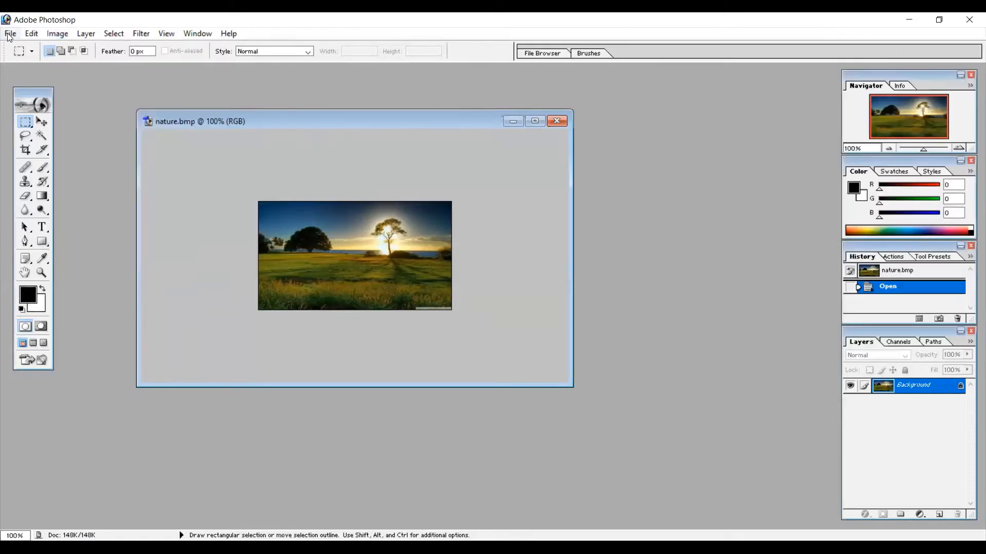
# Create a white 791 × 960 pixel RGB document at 28.346 pixels/cm and paste the copied picture into it.
pyautogui.click(9, 34)
pyautogui.click(17, 47)
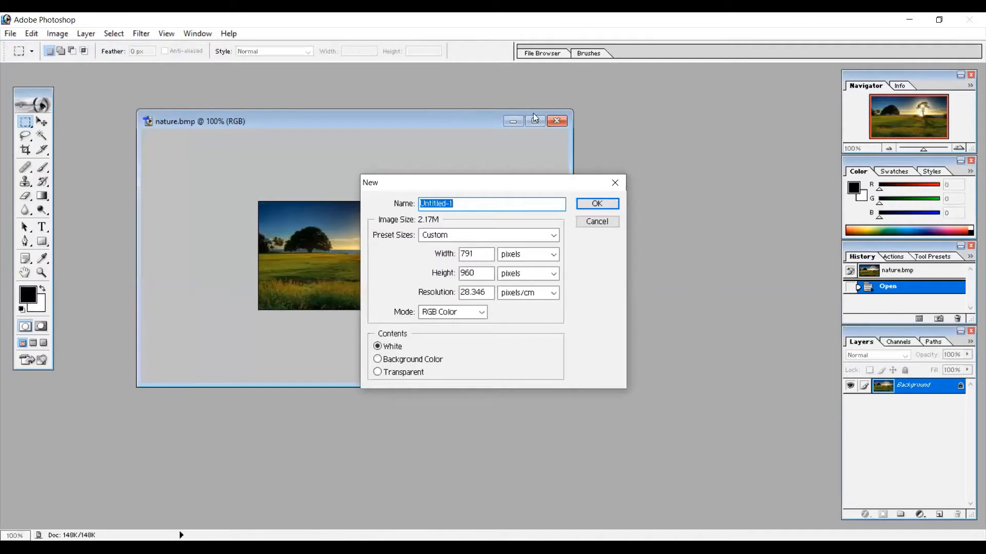
pyautogui.click(594, 205)
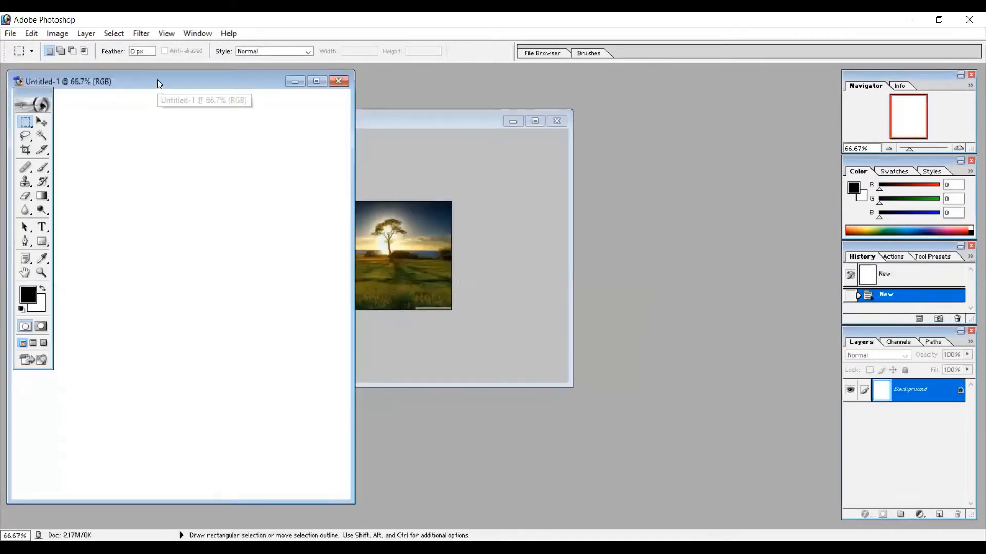
pyautogui.moveTo(157, 79); pyautogui.dragTo(347, 93)
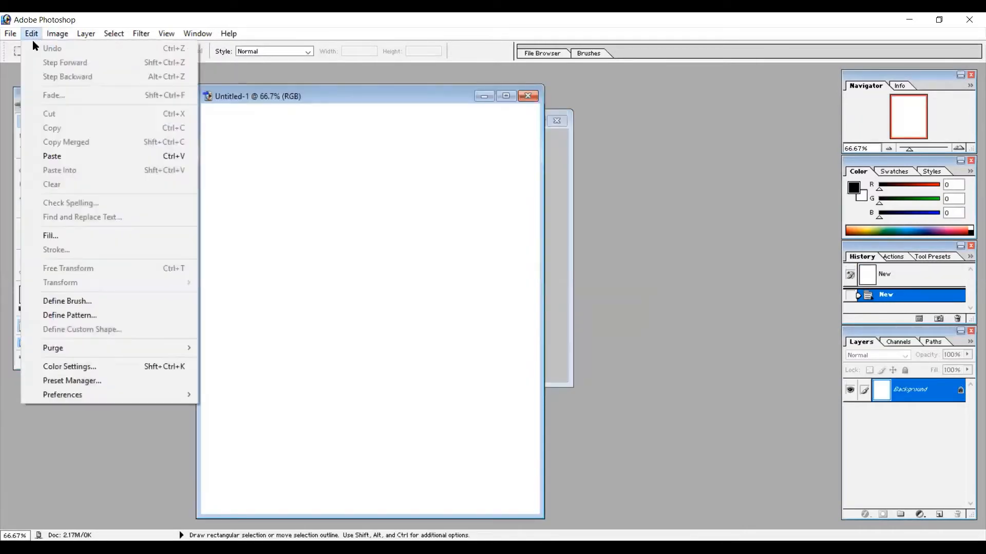
pyautogui.click(66, 155)
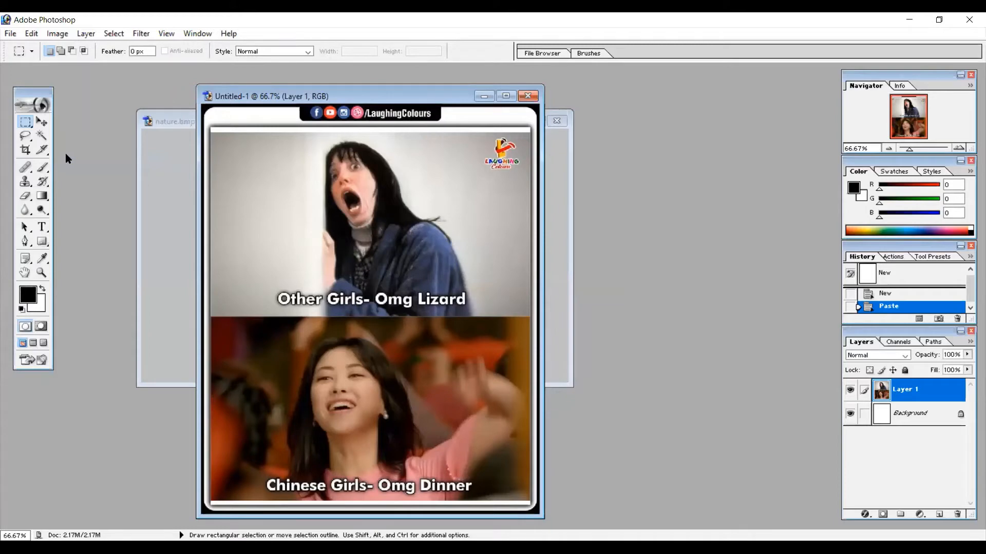
# Start a new document and review the available preset sizes, width units and resolution units.
pyautogui.click(15, 34)
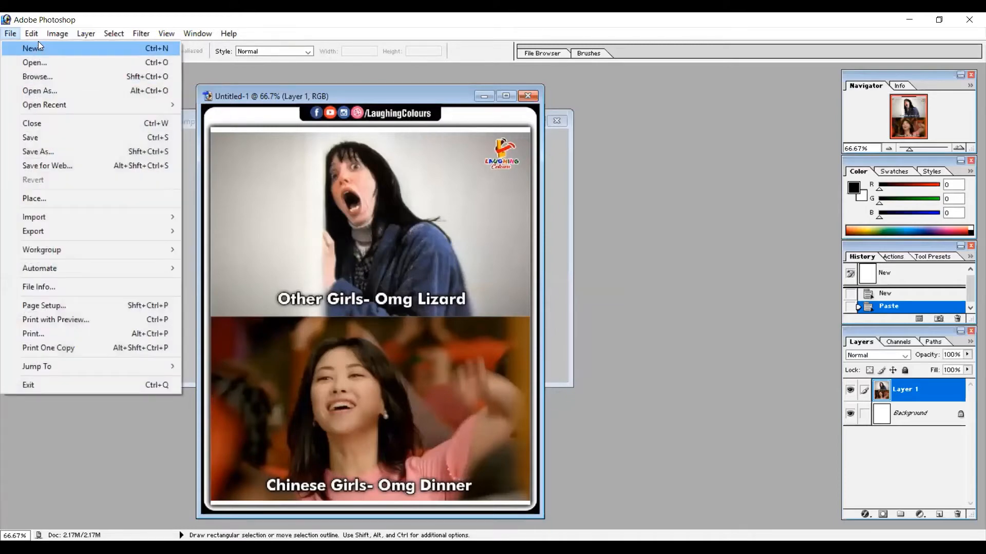
pyautogui.click(39, 45)
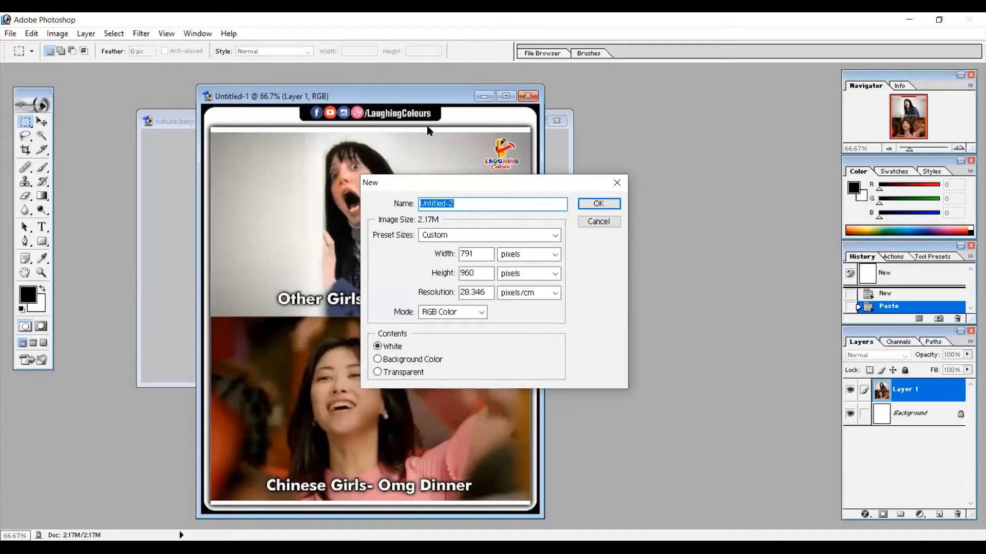
pyautogui.click(442, 236)
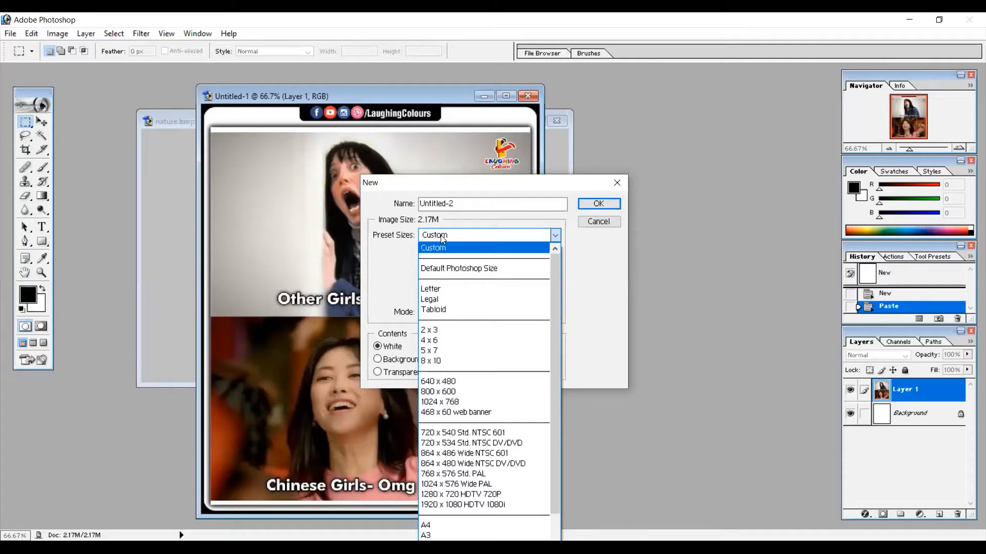
pyautogui.click(440, 236)
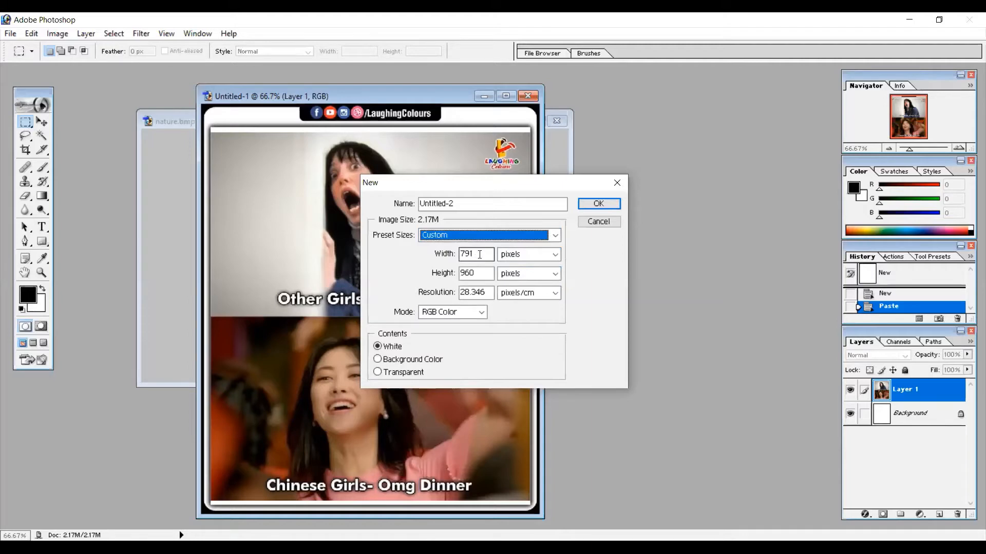
pyautogui.click(529, 255)
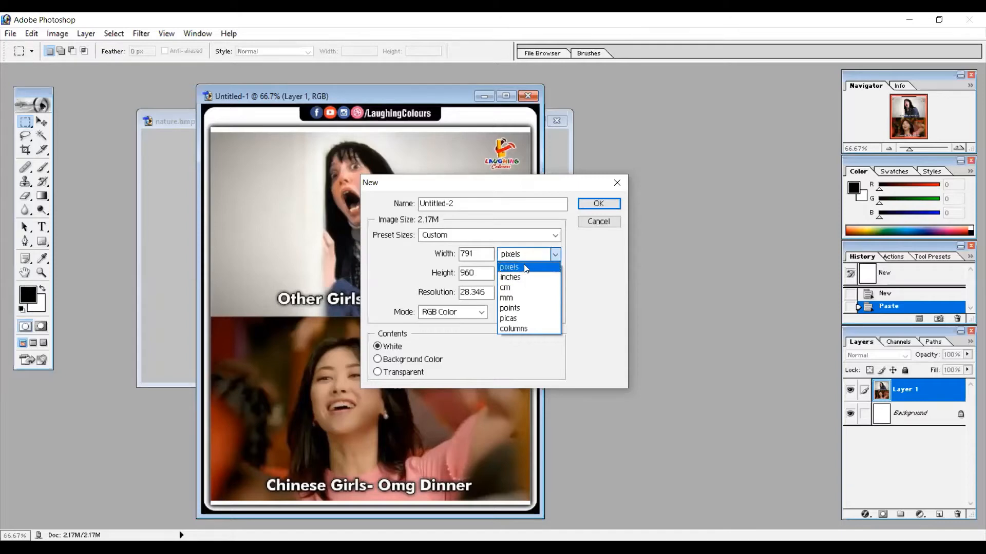
pyautogui.click(526, 271)
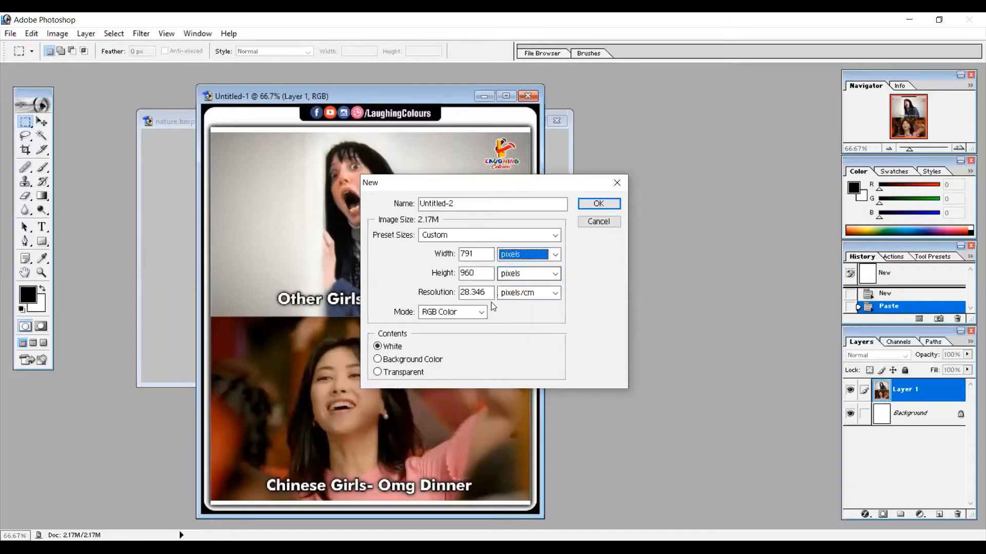
pyautogui.click(528, 293)
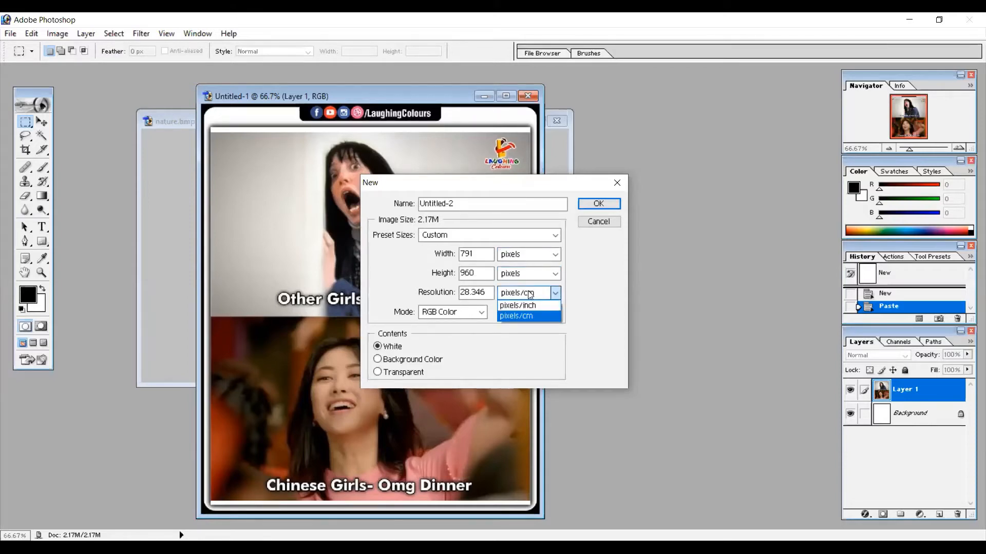
pyautogui.click(529, 293)
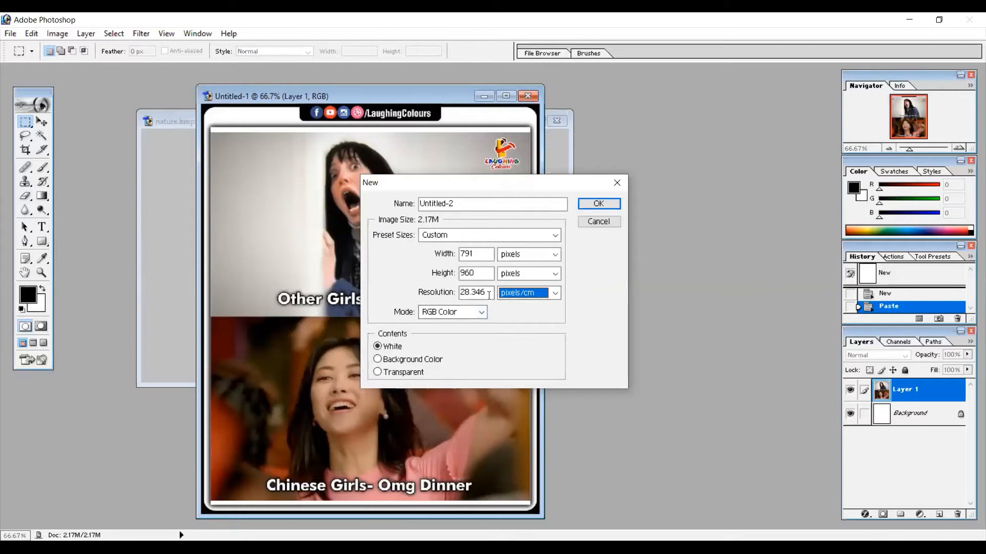
# Create a white 791 × 960 pixel RGB document at 72 pixels/inch, move its window clear of the tools and close it.
pyautogui.click(525, 297)
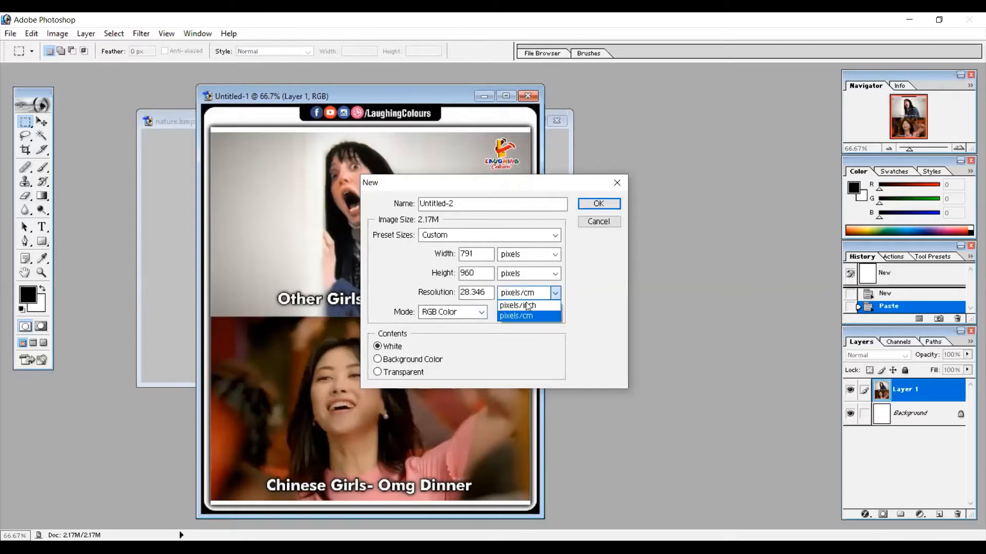
pyautogui.click(526, 305)
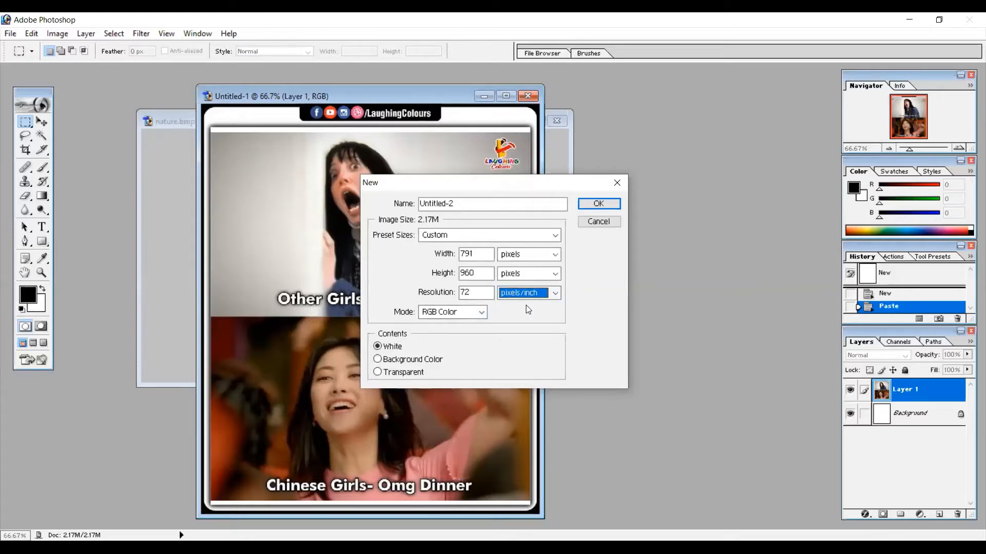
pyautogui.click(461, 313)
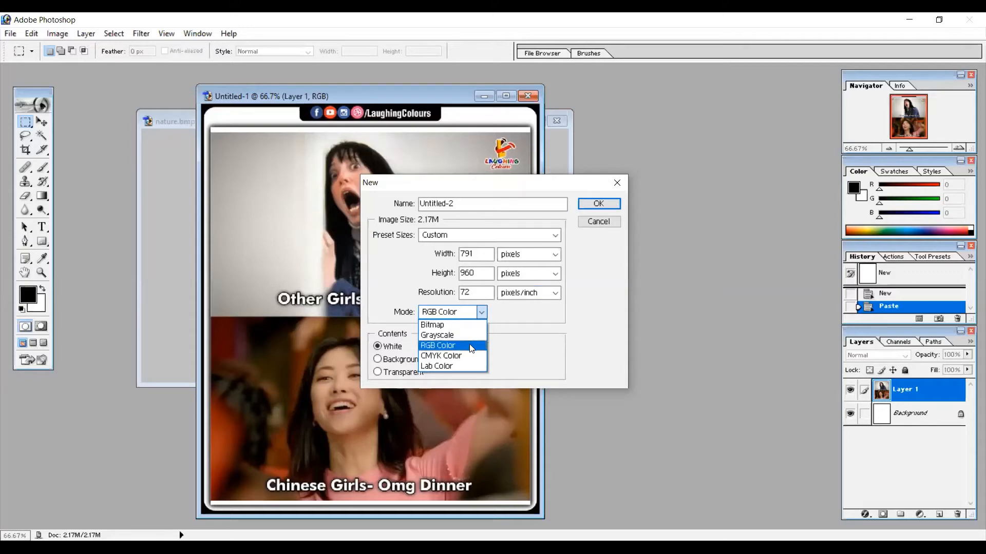
pyautogui.click(447, 346)
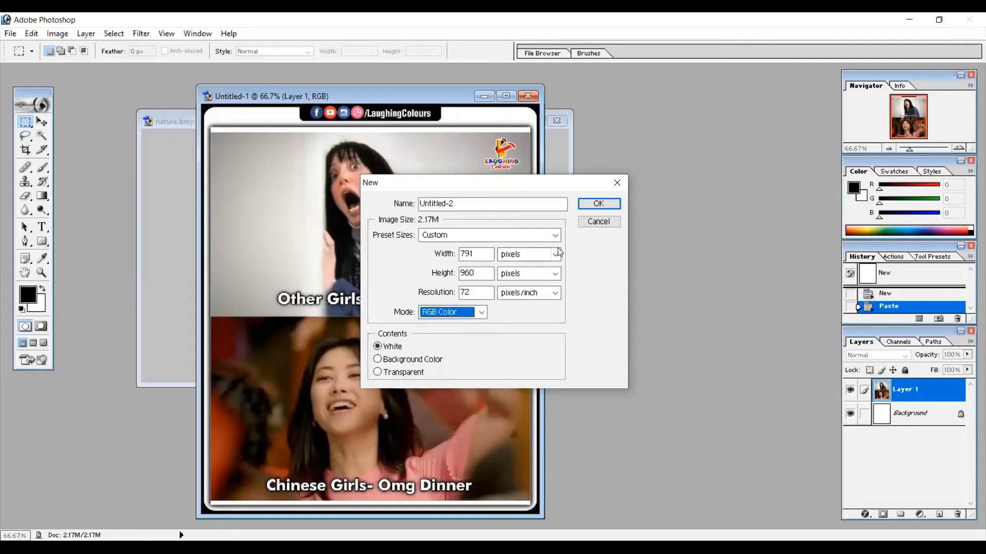
pyautogui.click(618, 203)
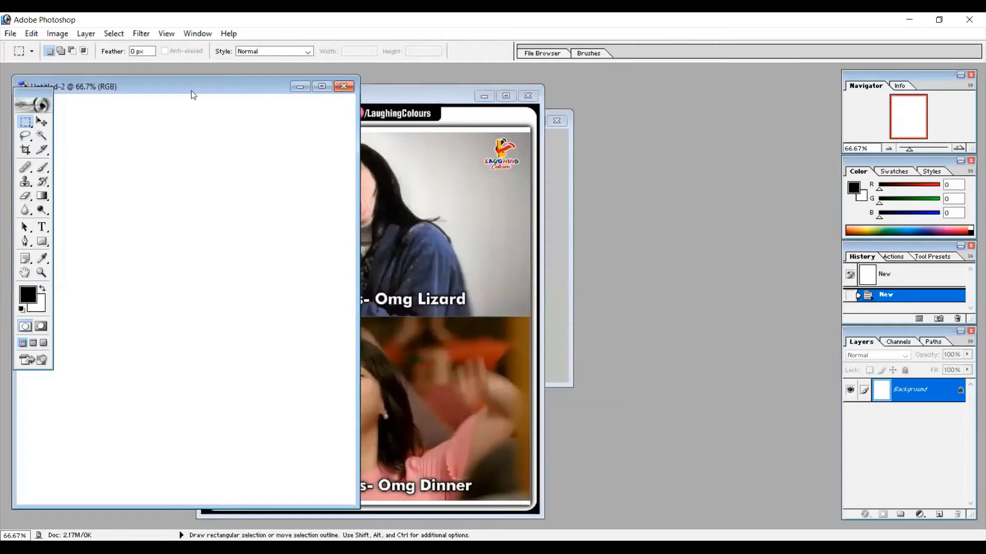
pyautogui.moveTo(191, 88); pyautogui.dragTo(407, 103)
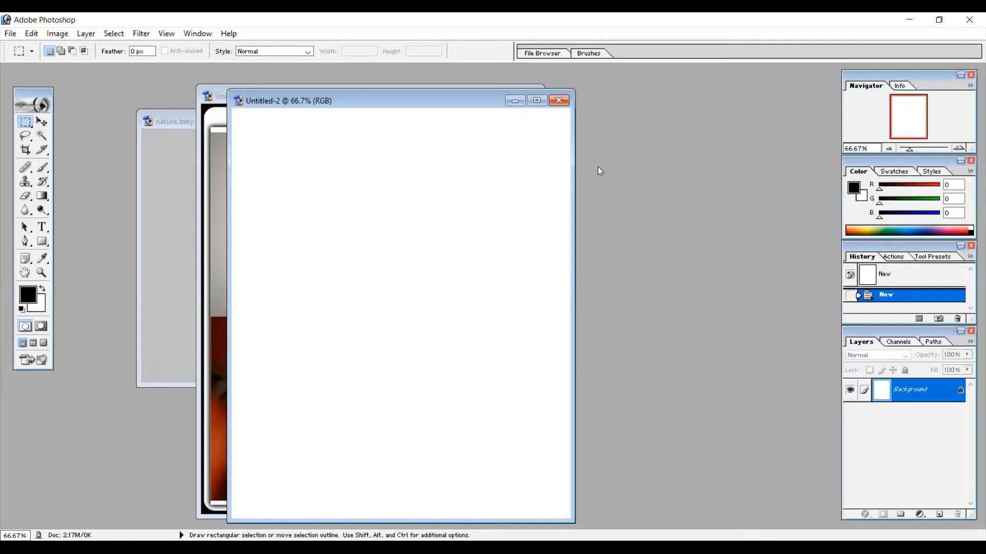
pyautogui.click(565, 102)
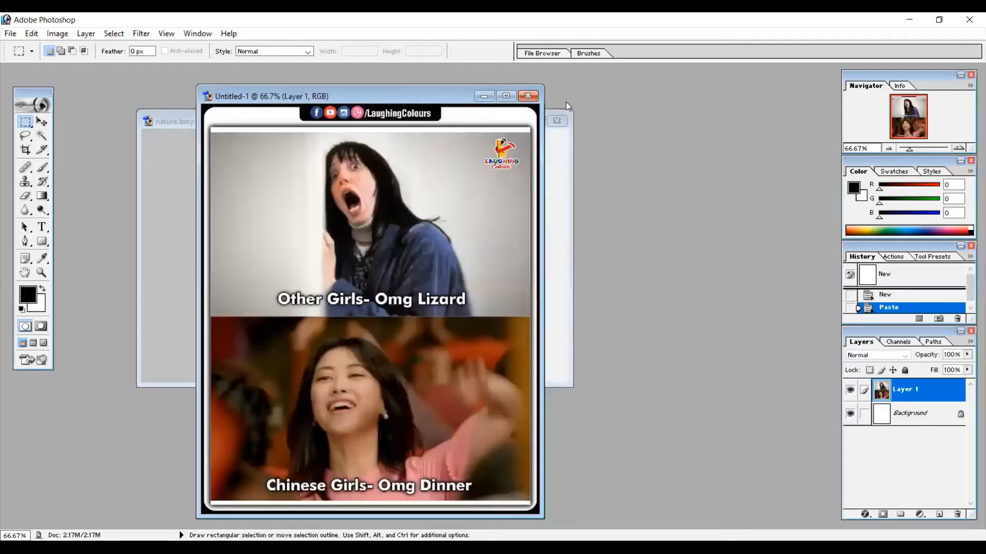
# Create a white 791 × 960 pixel document at 72 pixels/inch in CMYK Color mode and move its window clear of the tools.
pyautogui.click(4, 36)
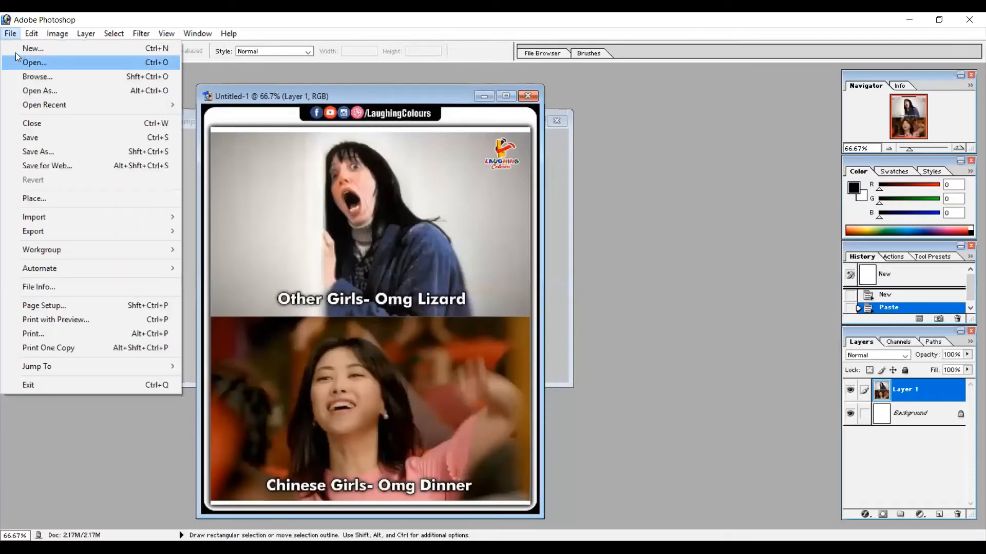
pyautogui.click(15, 49)
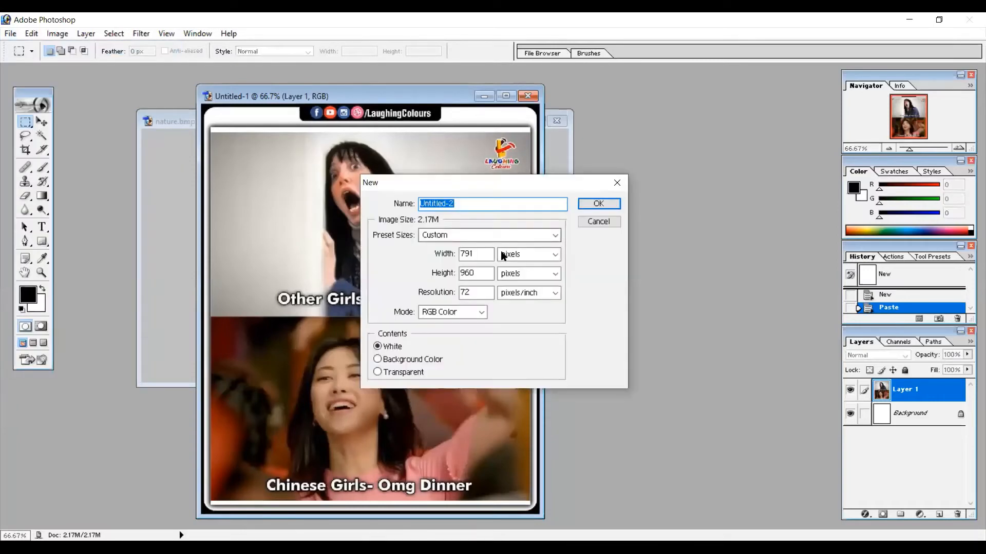
pyautogui.click(452, 314)
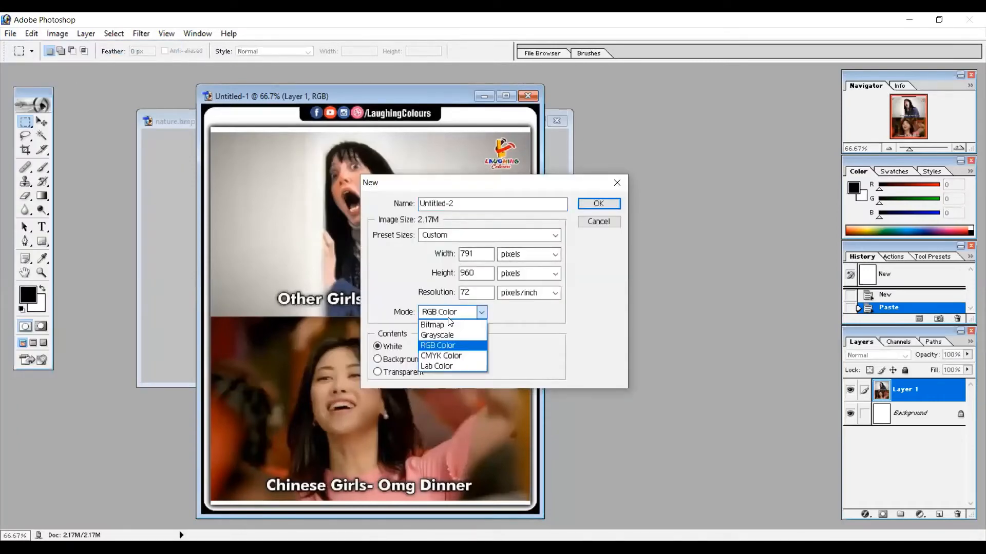
pyautogui.click(451, 356)
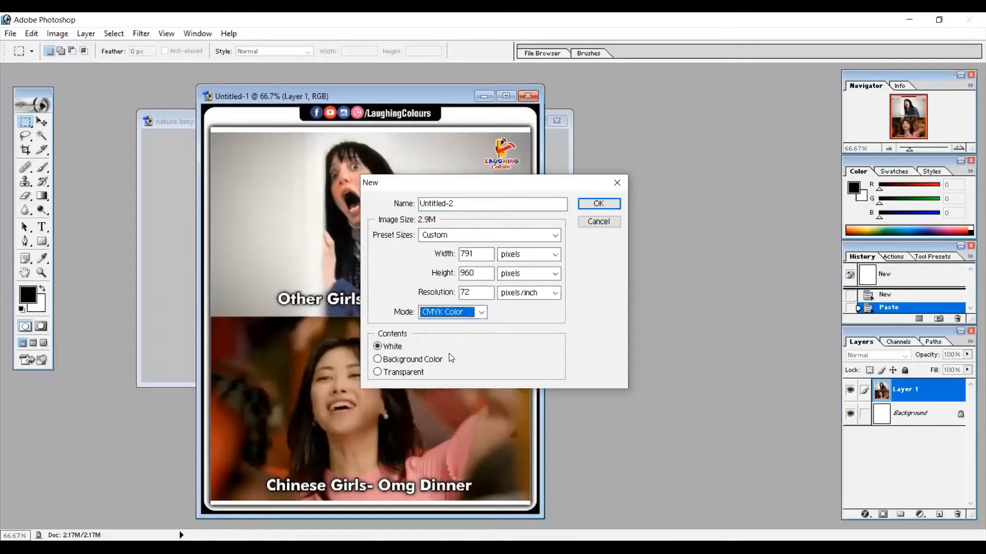
pyautogui.click(597, 204)
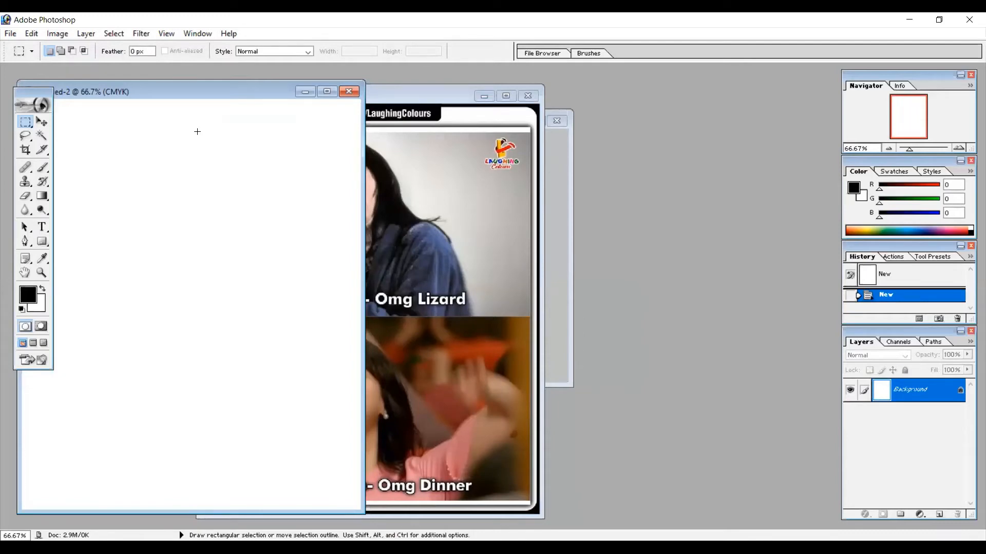
pyautogui.moveTo(180, 94); pyautogui.dragTo(382, 85)
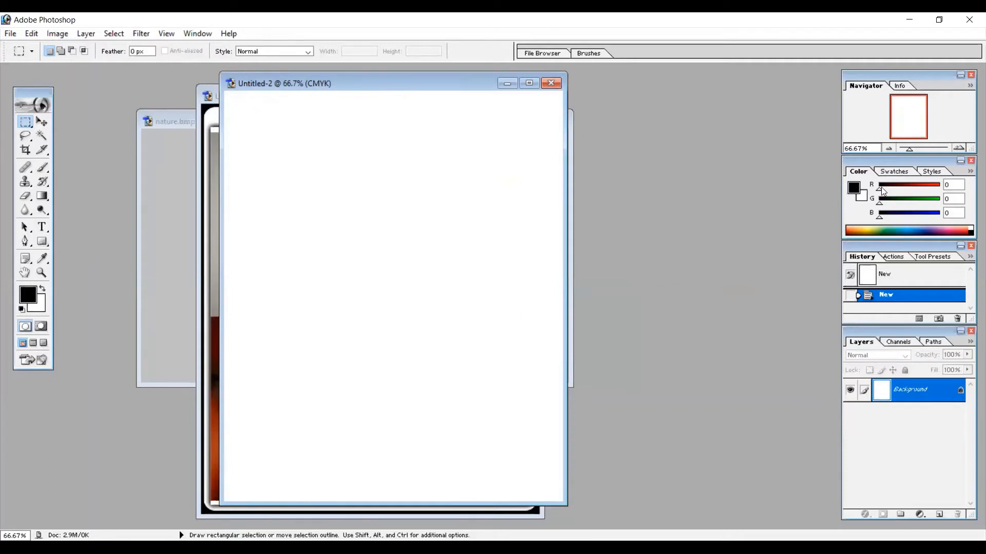
# Look at the colour swatches, return to the colour sliders and close the blank CMYK document.
pyautogui.click(894, 174)
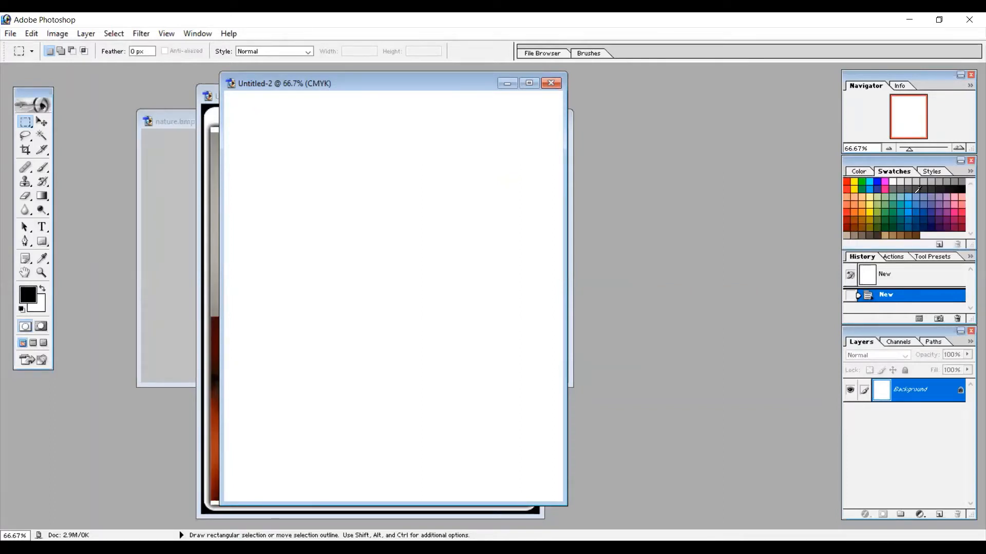
pyautogui.click(866, 173)
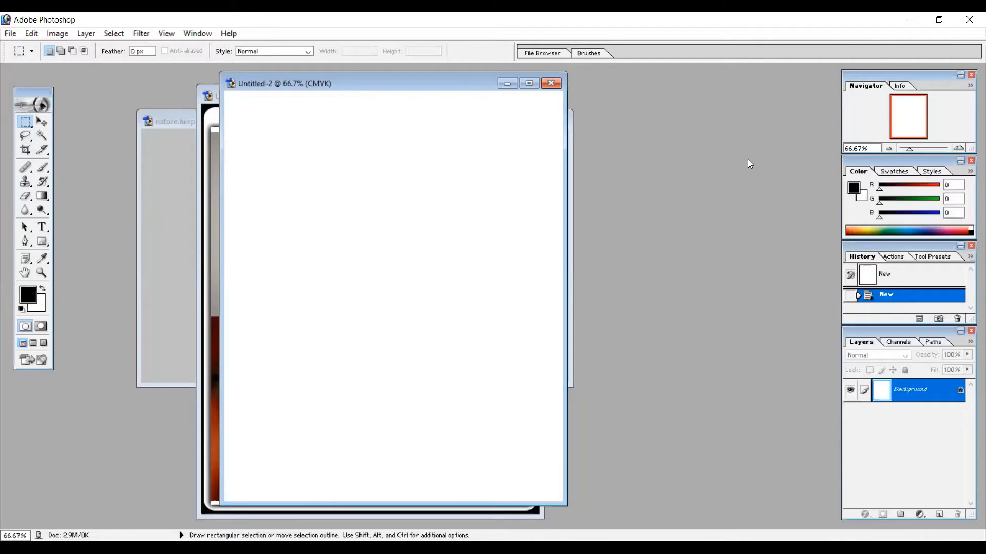
pyautogui.click(556, 80)
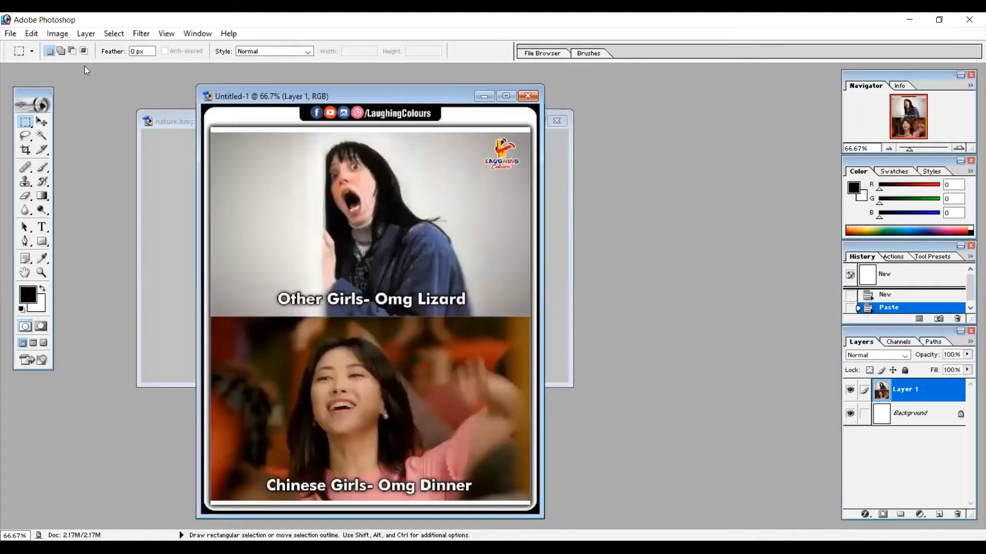
# Create another blank white RGB document of 791 × 960 pixels at 72 pixels/inch and close it.
pyautogui.click(11, 34)
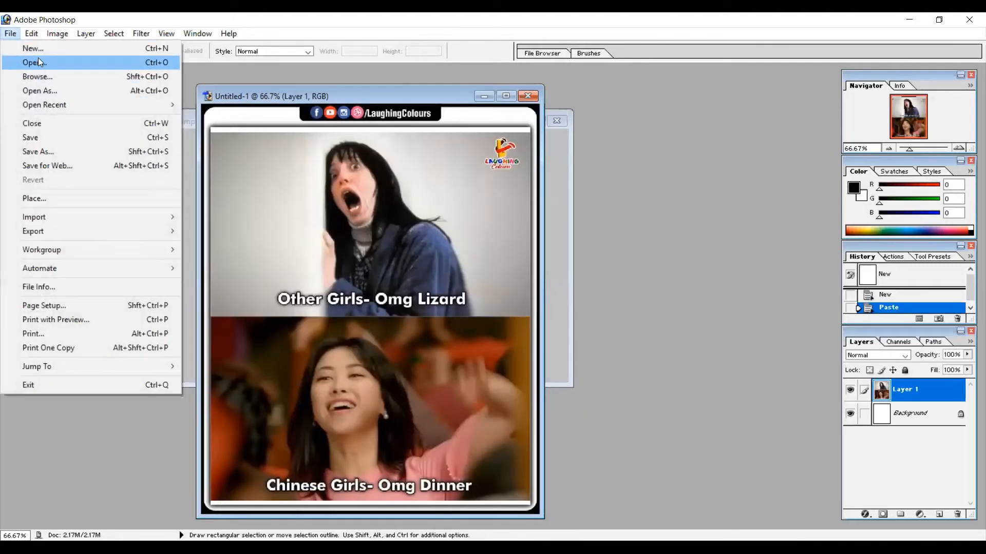
pyautogui.click(78, 61)
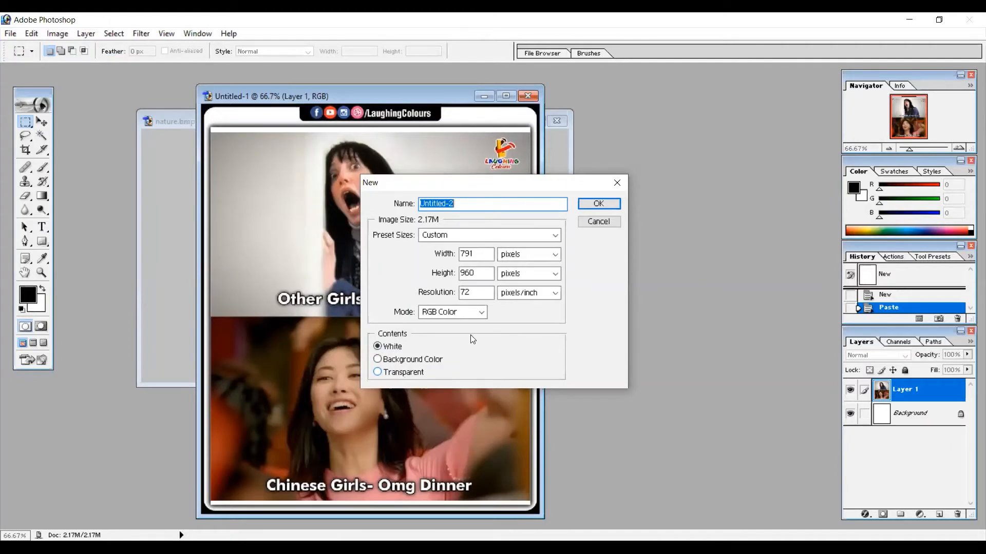
pyautogui.click(609, 202)
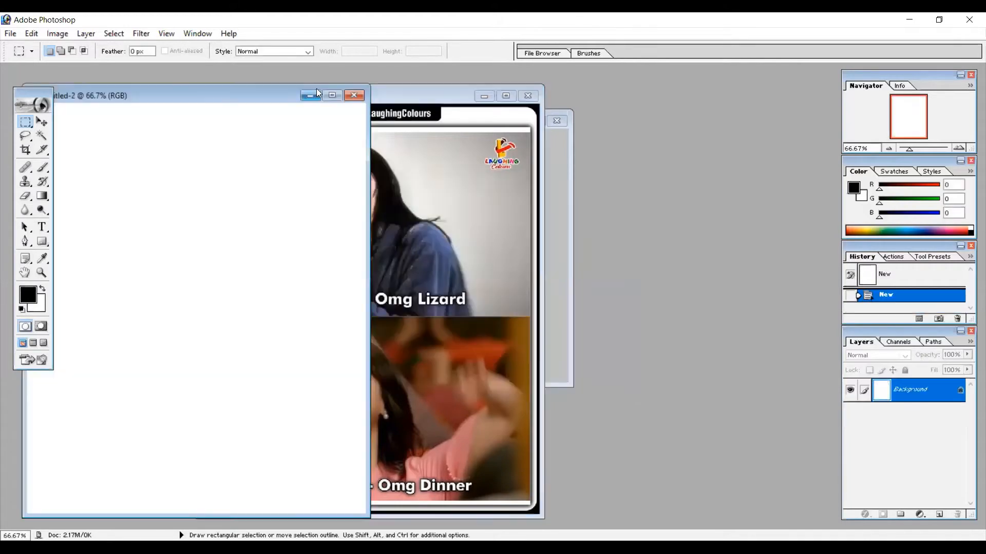
pyautogui.click(353, 98)
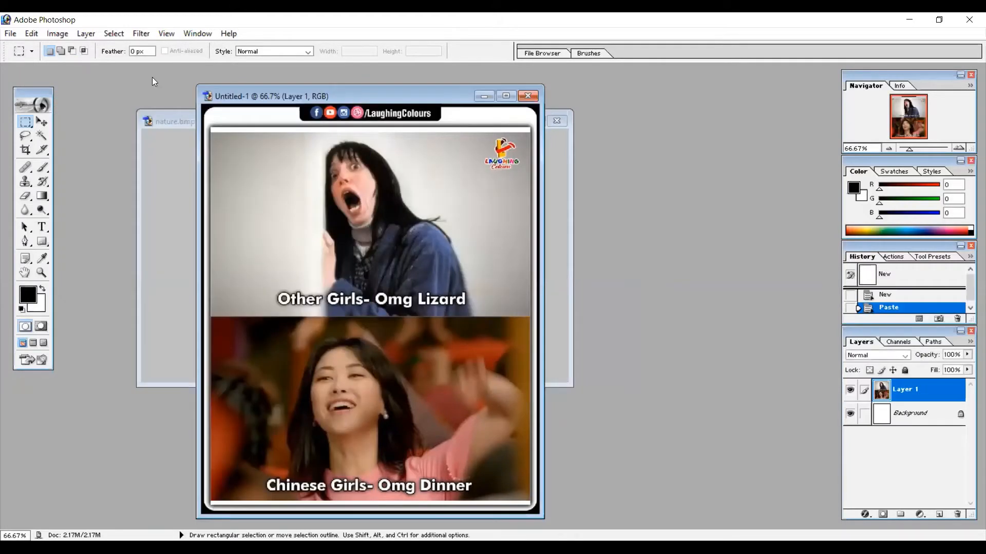
pyautogui.click(10, 34)
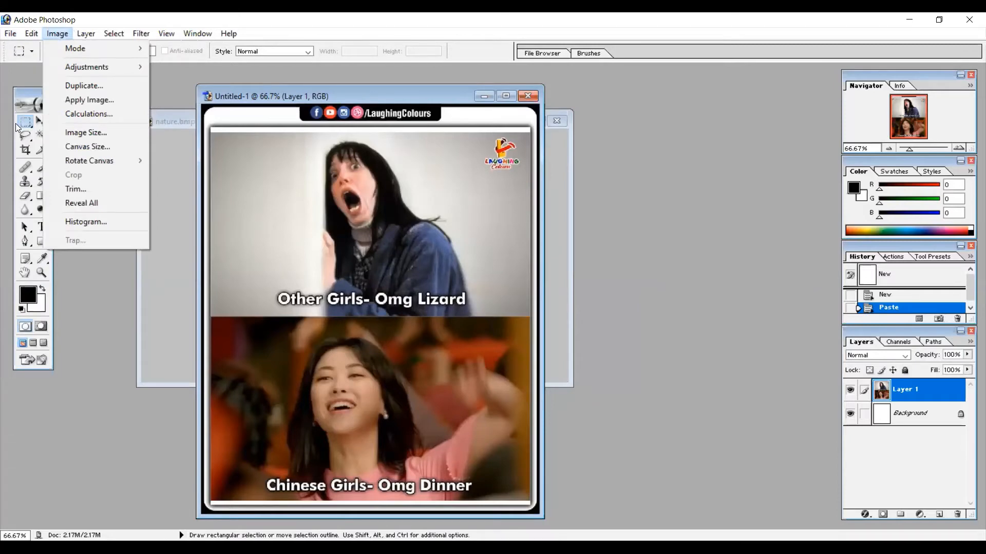
pyautogui.moveTo(6, 31)
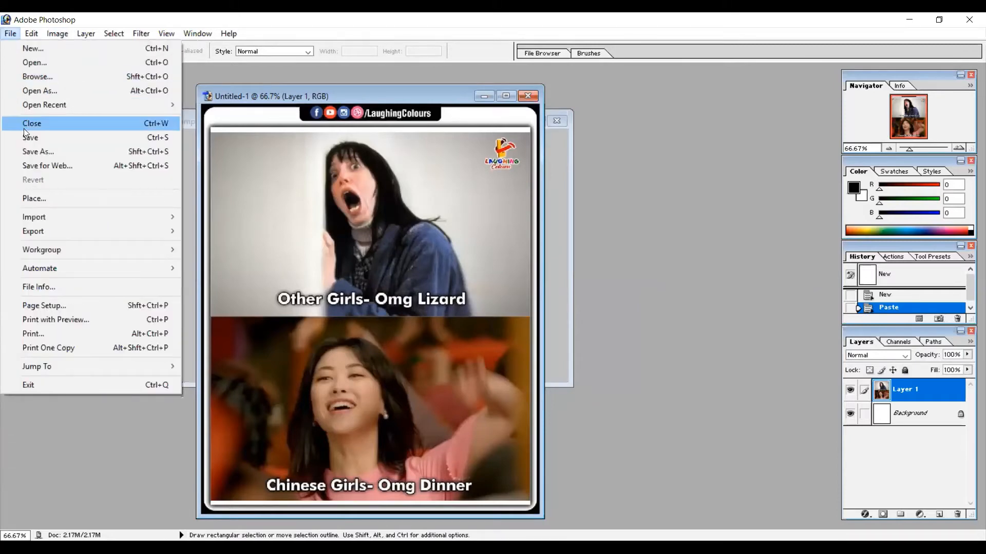
pyautogui.click(133, 16)
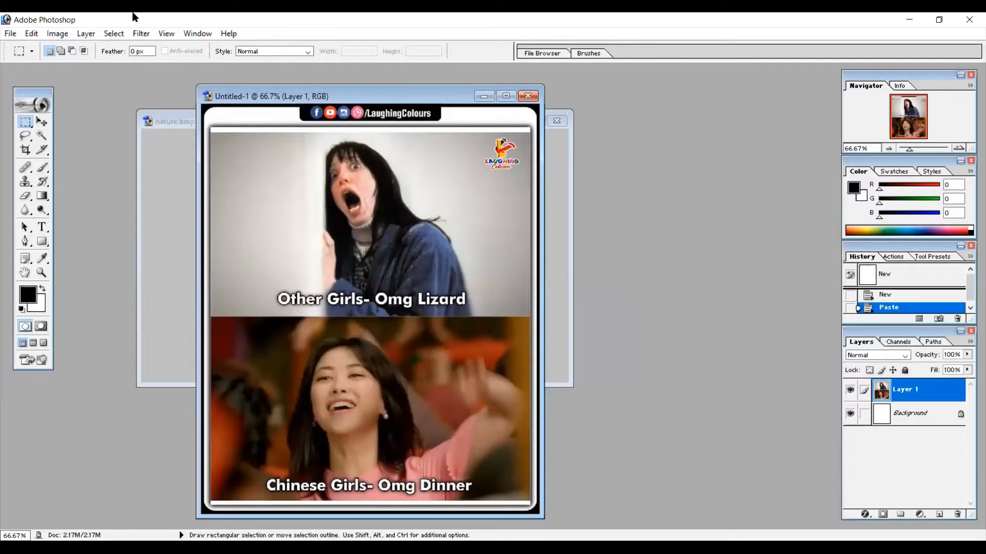
# Draw a Rectangular Marquee selection around the head of the woman in the upper half of the pasted picture.
pyautogui.click(32, 126)
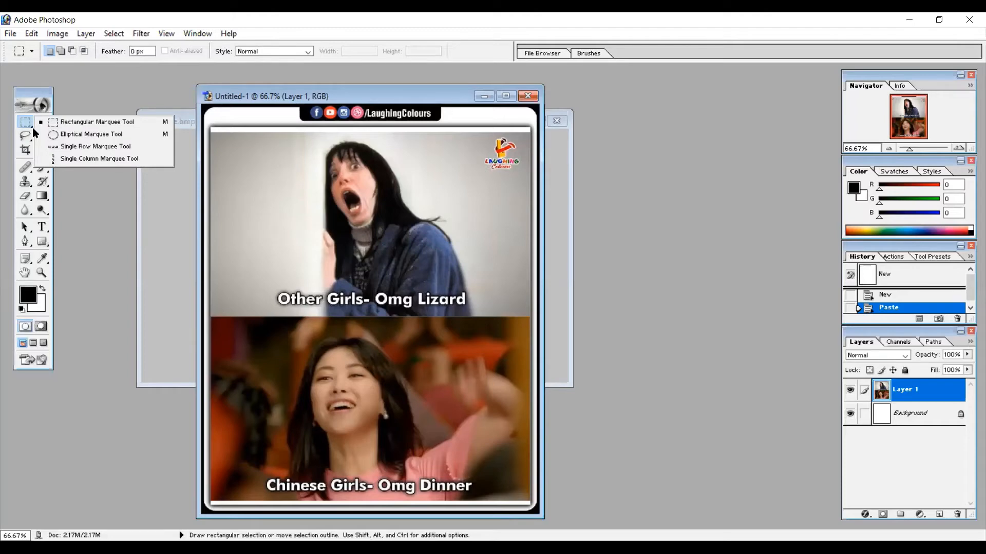
pyautogui.click(33, 132)
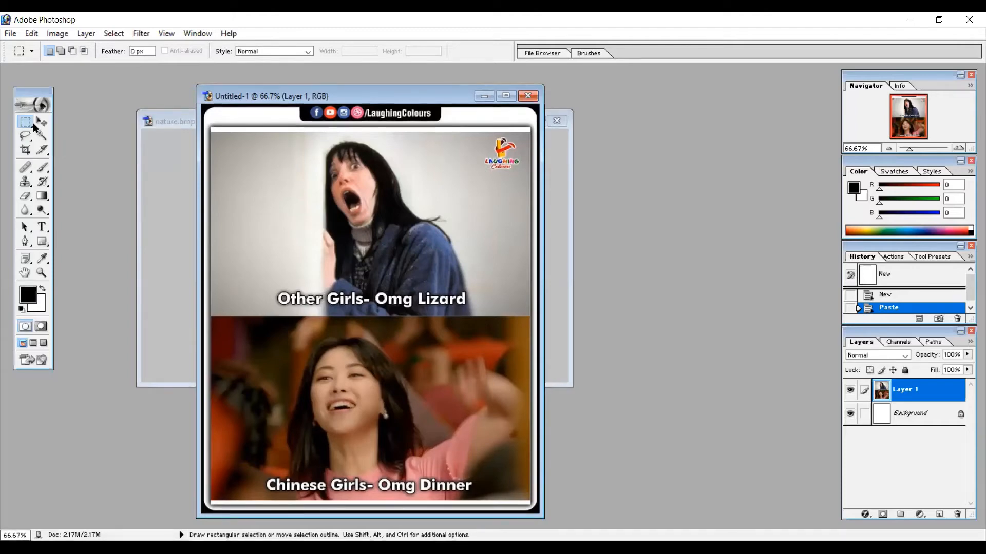
pyautogui.click(31, 127)
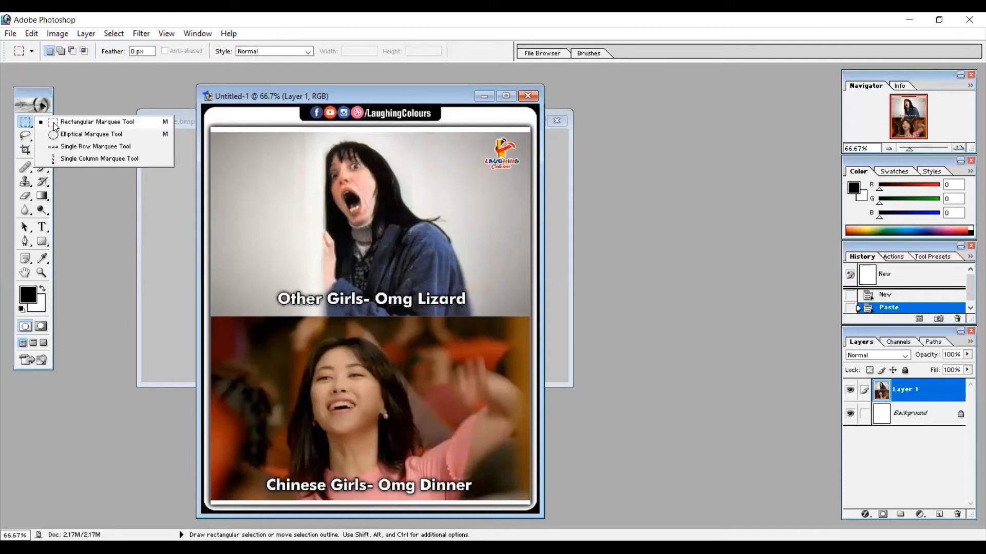
pyautogui.click(55, 126)
pyautogui.moveTo(297, 137); pyautogui.dragTo(423, 238)
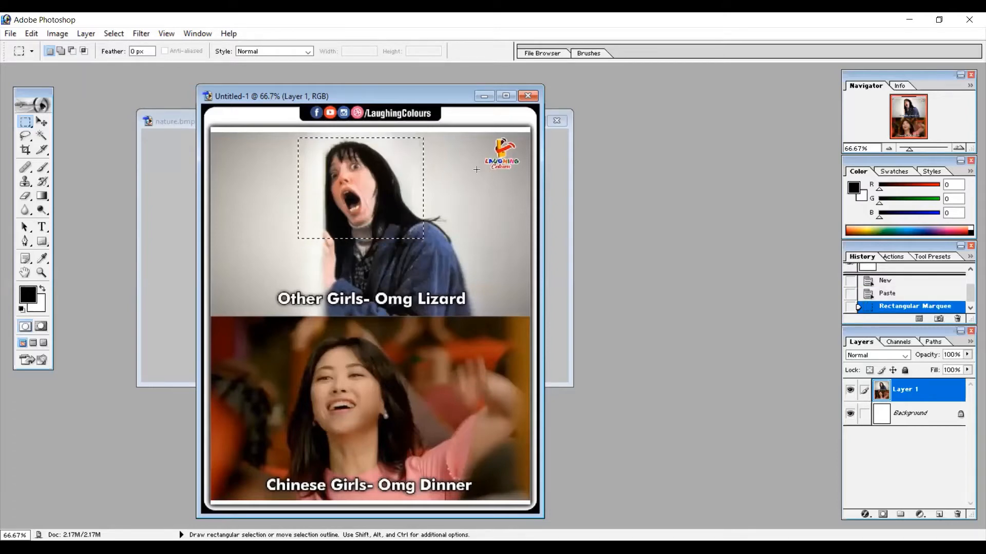
# Remove the rectangular marquee selection around the head of the woman in the upper photo.
pyautogui.hotkey('ctrl', 'n')
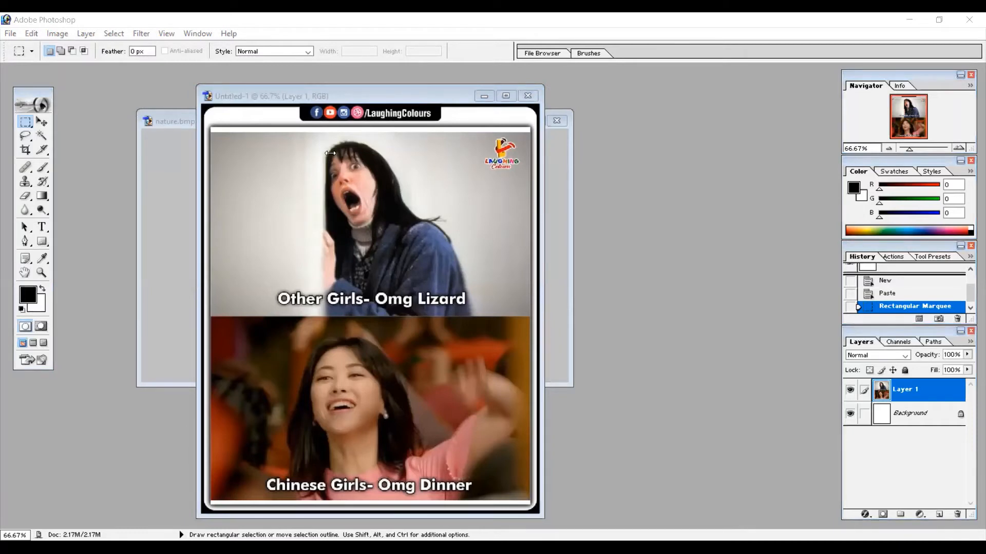
pyautogui.moveTo(298, 137); pyautogui.dragTo(423, 239)
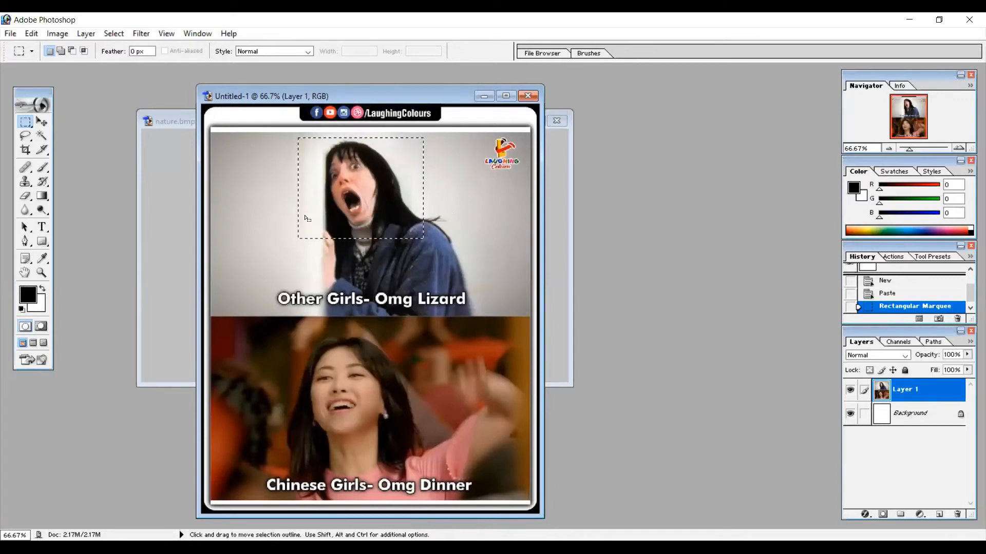
pyautogui.click(277, 222)
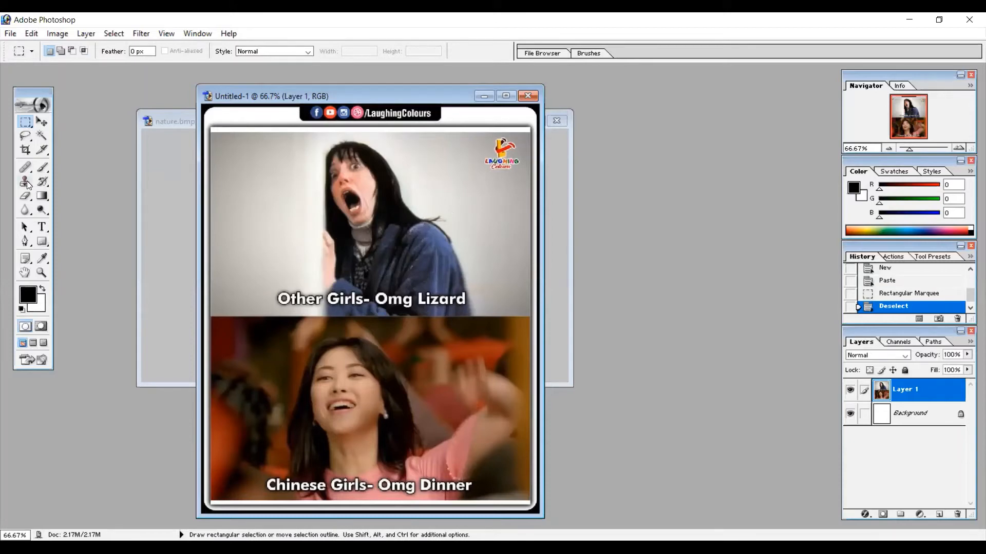
# Draw an Elliptical Marquee selection around the face of the woman in the upper photo.
pyautogui.click(31, 127)
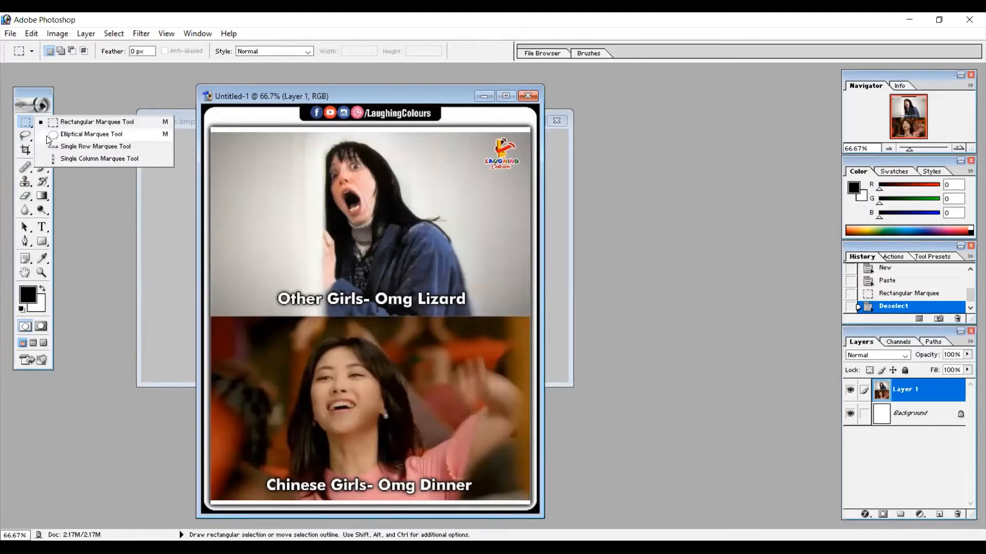
pyautogui.click(47, 137)
pyautogui.moveTo(315, 153)
pyautogui.mouseDown()
pyautogui.moveTo(372, 196)
pyautogui.moveTo(381, 244)
pyautogui.moveTo(376, 219)
pyautogui.moveTo(316, 153)
pyautogui.mouseUp()
pyautogui.press('alt')
pyautogui.moveTo(312, 155); pyautogui.dragTo(395, 233)
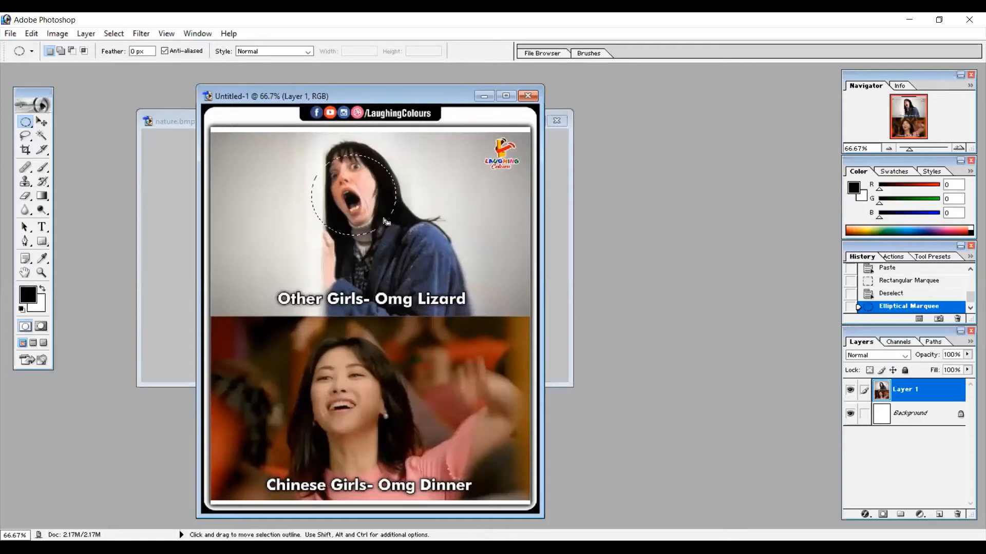
# Try adding a small ellipse beside the neck to the selection, undo it and redraw the selection larger around the head.
pyautogui.press('shift')
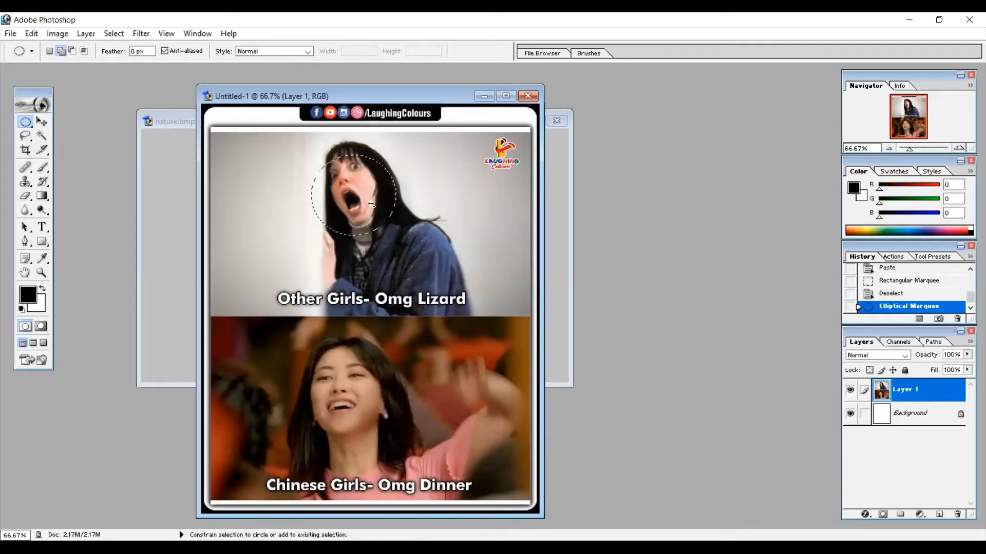
pyautogui.moveTo(412, 238); pyautogui.dragTo(411, 241)
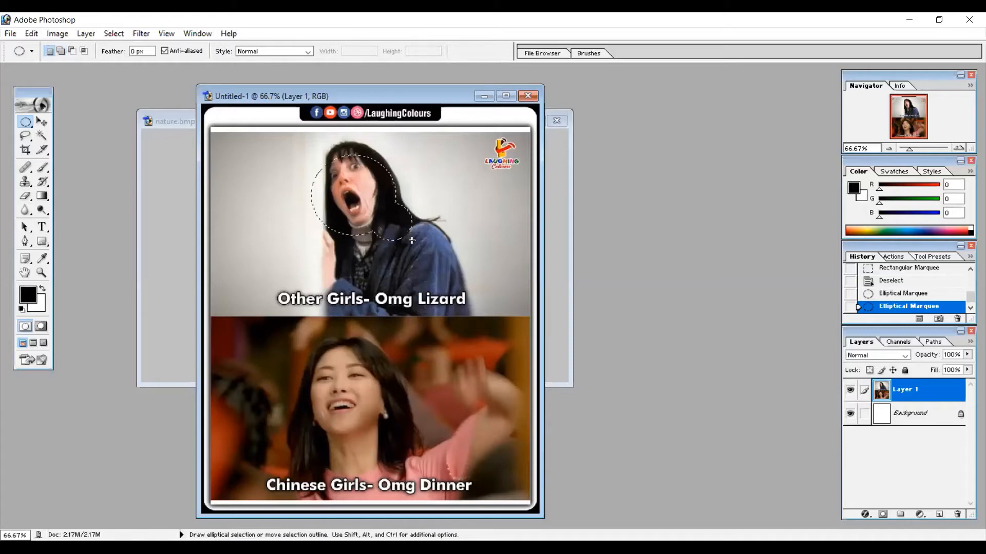
pyautogui.press('ctrl')
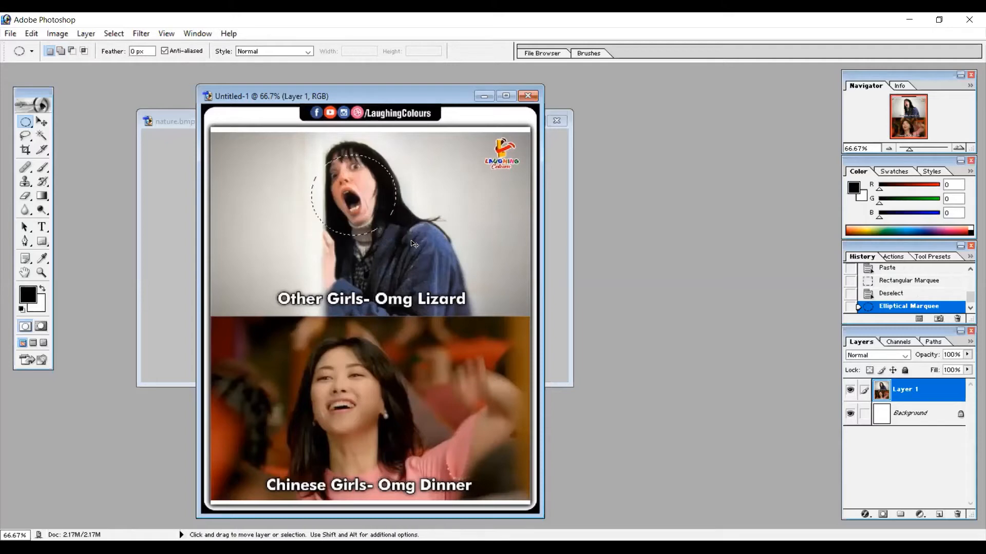
pyautogui.hotkey('ctrl', 'z')
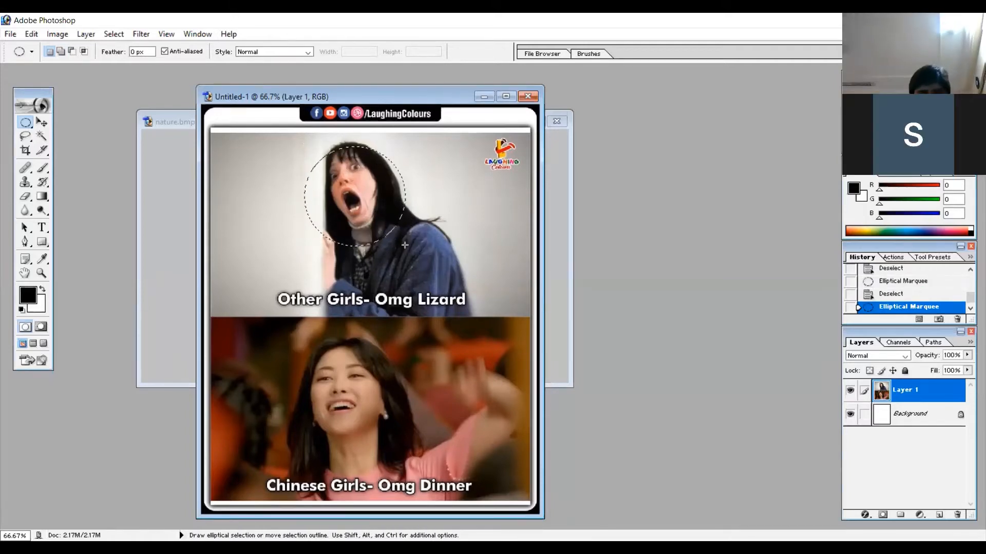
# Add a second ellipse over the woman's shoulder to the elliptical selection around her head.
pyautogui.press('shift')
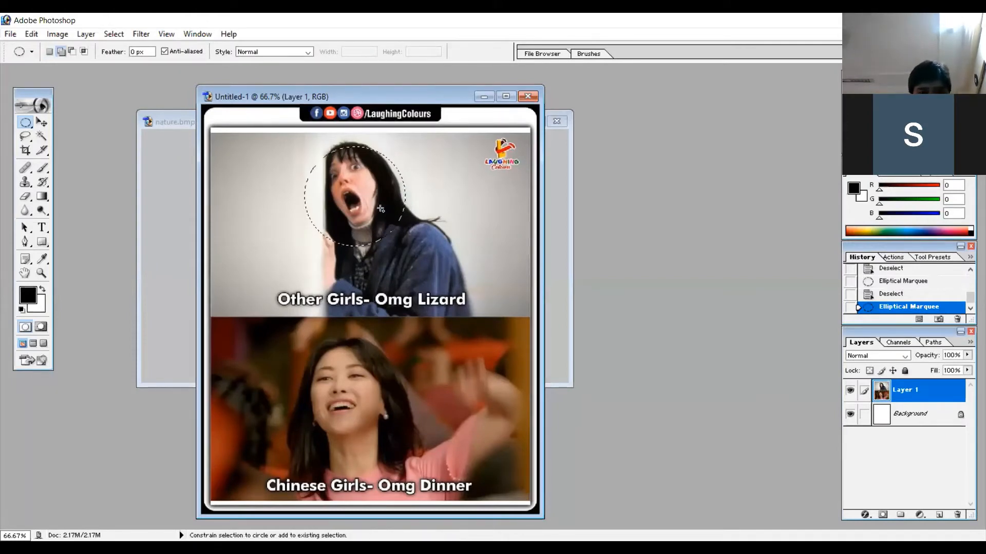
pyautogui.press('shift')
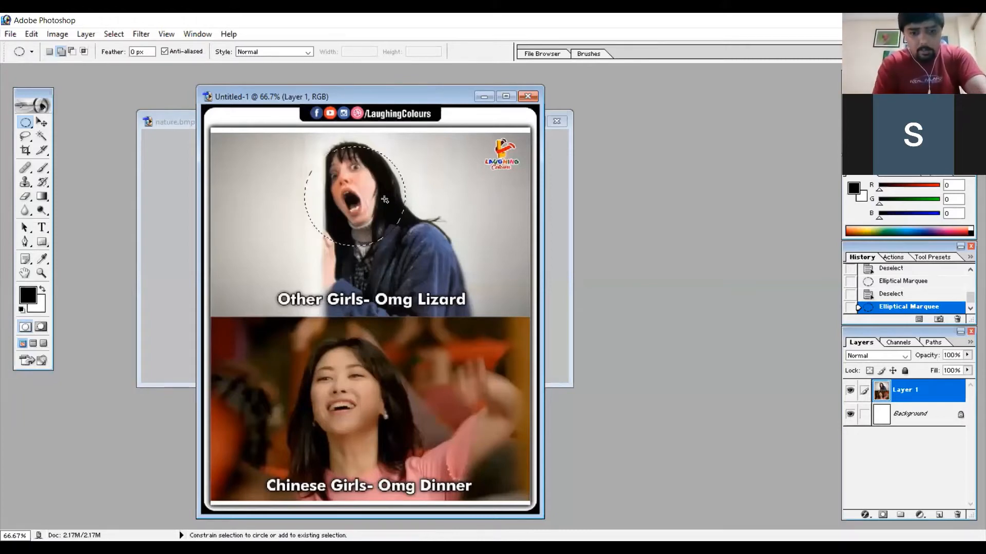
pyautogui.moveTo(440, 238); pyautogui.dragTo(448, 258)
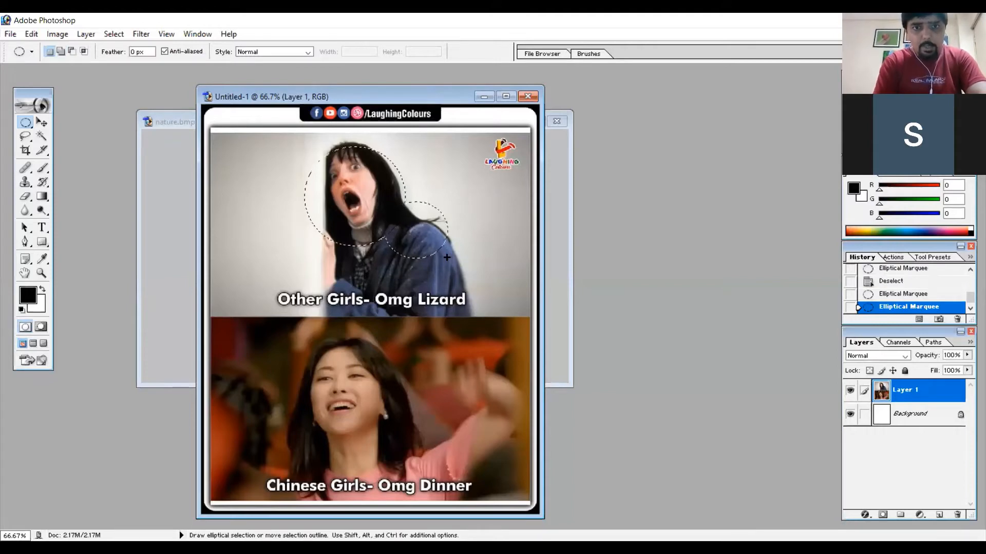
# Close the History, Color and Layers palettes, and display the History palette again.
pyautogui.click(963, 93)
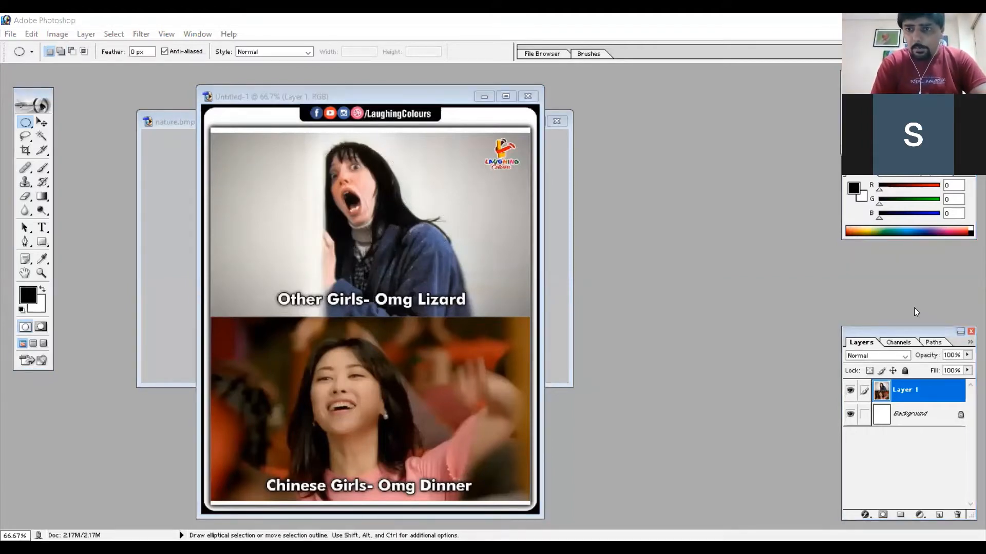
pyautogui.click(909, 328)
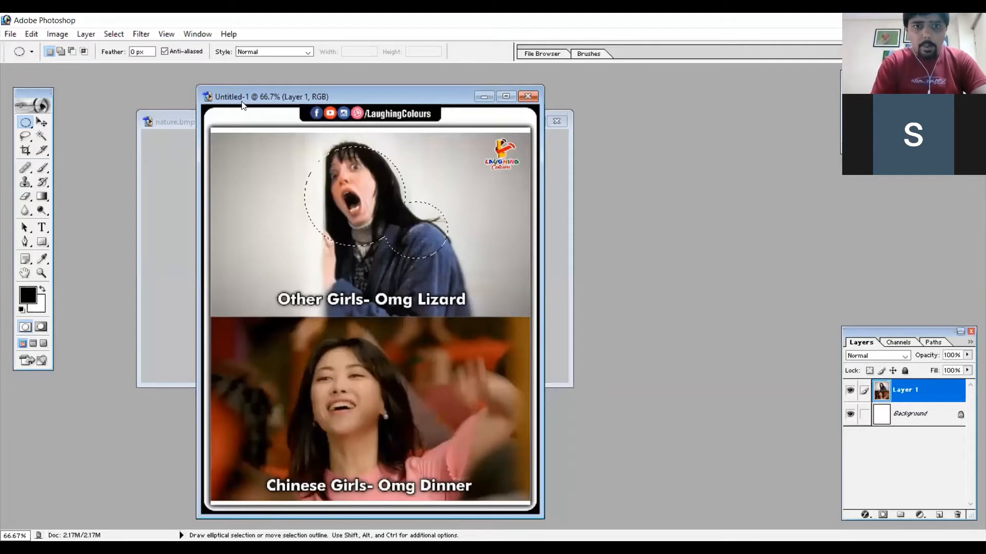
pyautogui.press('F7')
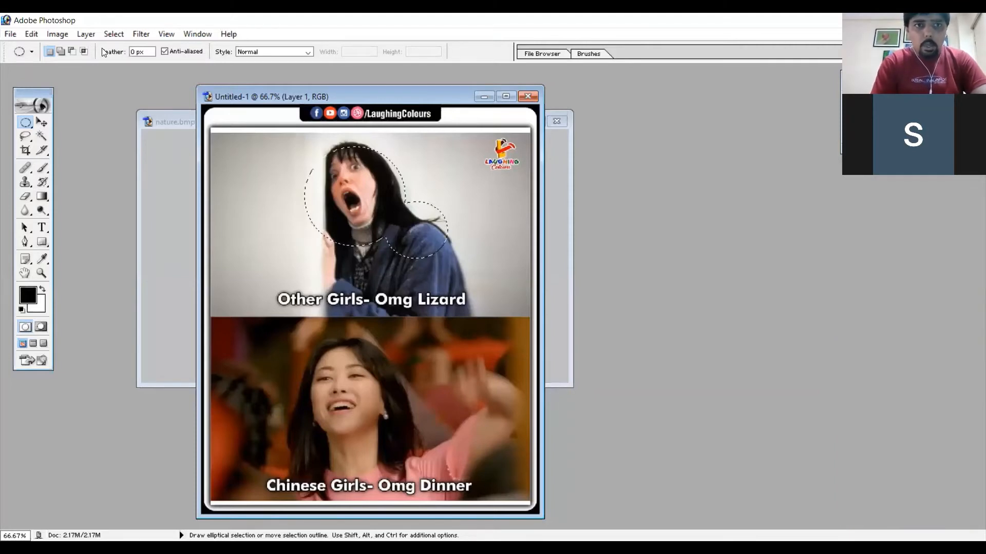
pyautogui.click(197, 35)
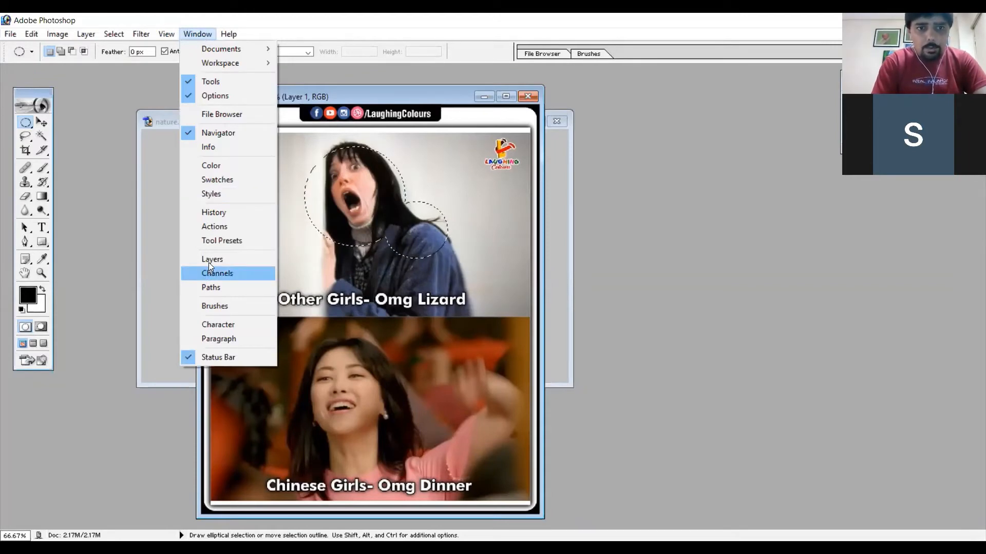
pyautogui.click(219, 211)
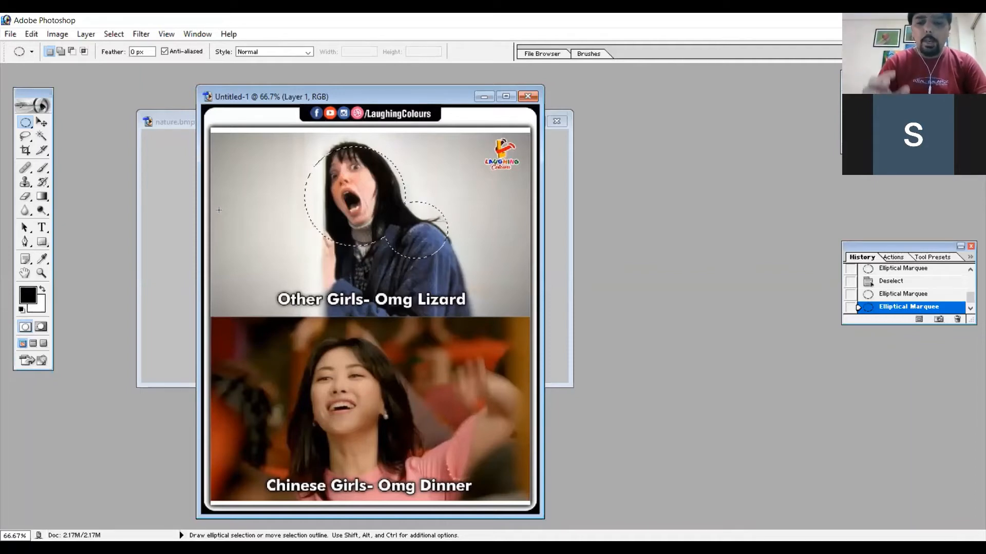
pyautogui.click(30, 34)
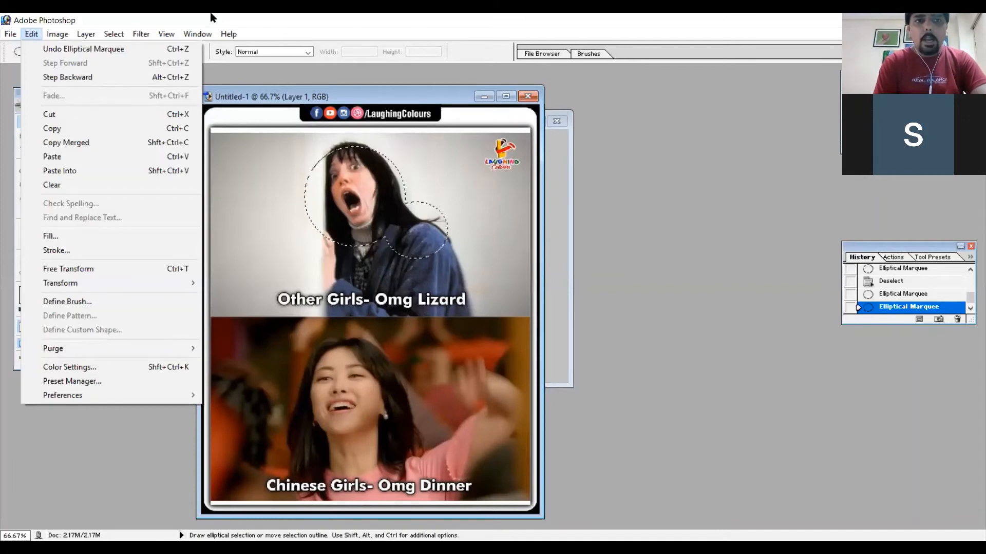
pyautogui.press('Right')
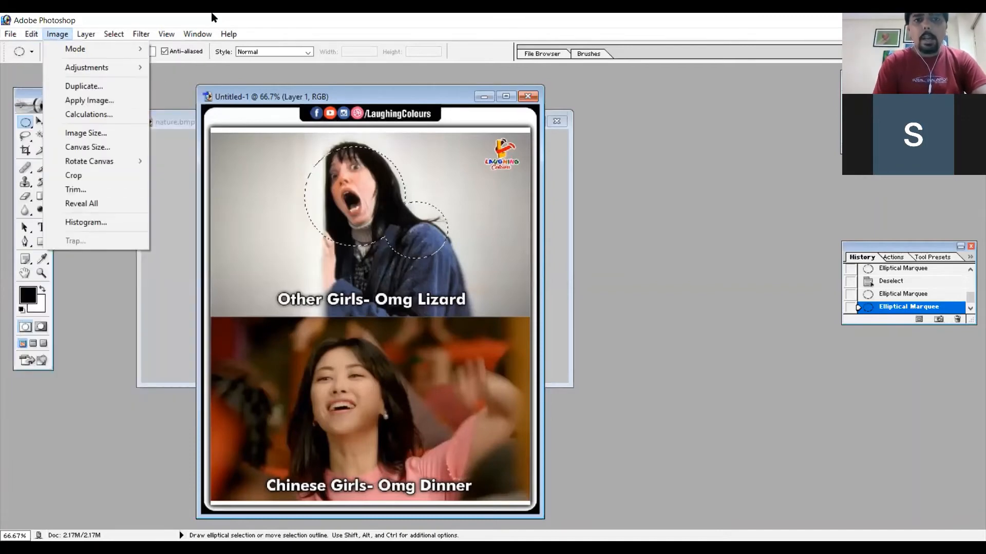
pyautogui.click(214, 17)
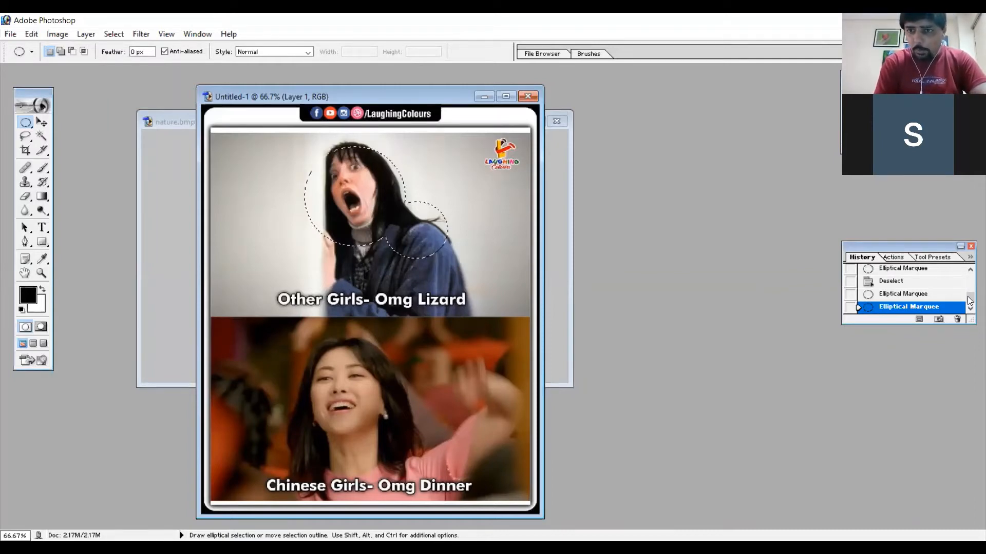
# Switch back and forth between the last two history states and delete the latest Elliptical Marquee state.
pyautogui.hotkey('ctrl', 'alt', 'z')
pyautogui.hotkey('ctrl', 'alt', 'z')
pyautogui.click(913, 296)
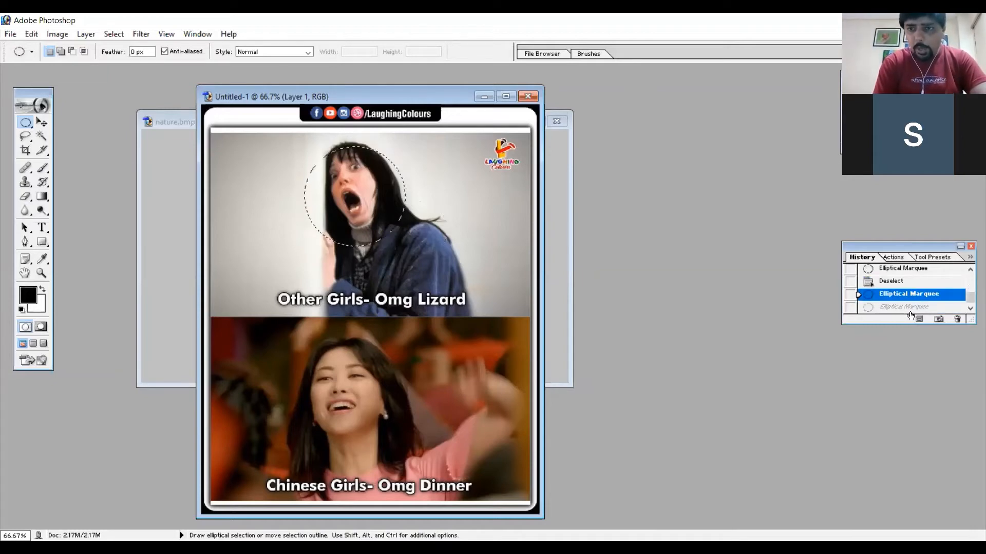
pyautogui.click(910, 308)
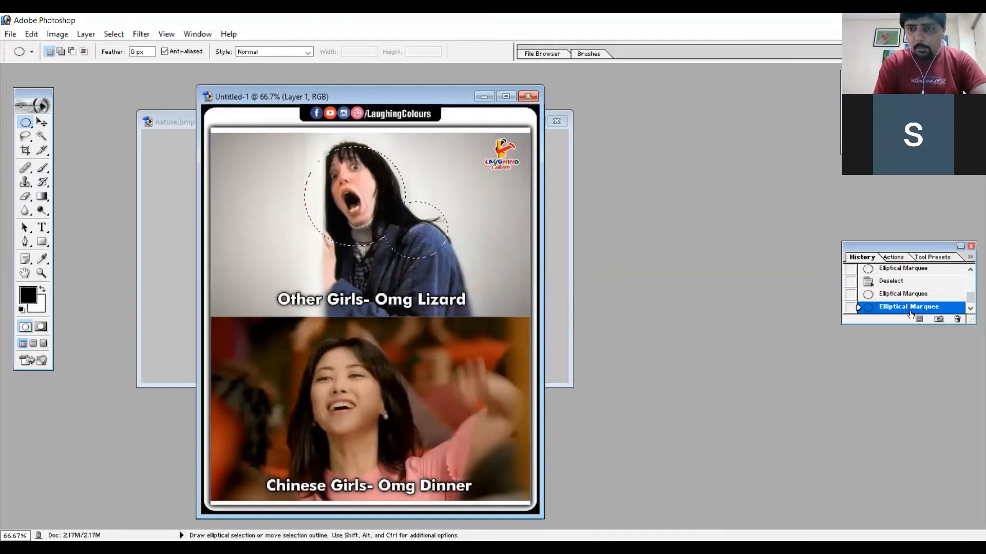
pyautogui.click(957, 320)
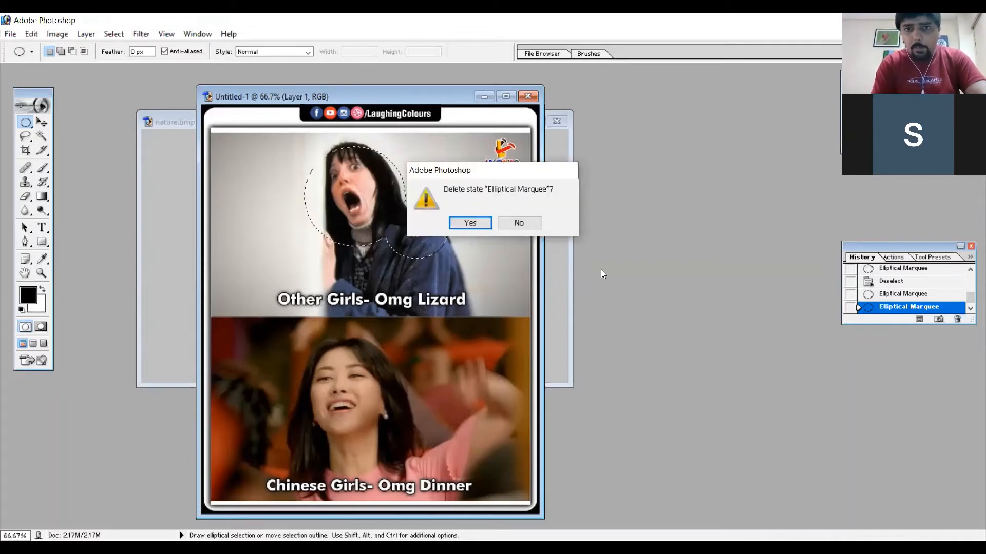
pyautogui.click(468, 222)
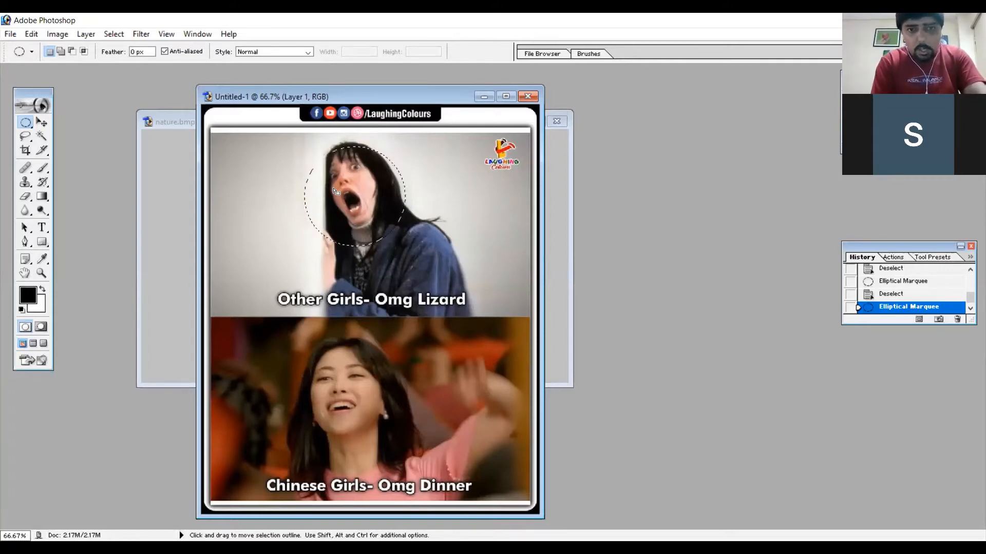
# Subtract an ellipse from the lower-right part of the elliptical selection around the woman's head.
pyautogui.press('alt')
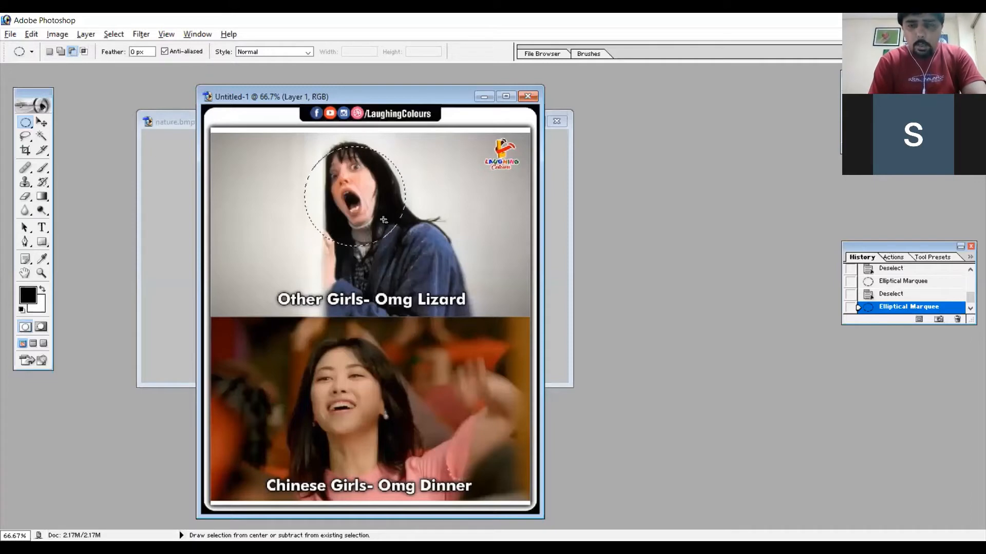
pyautogui.moveTo(385, 222); pyautogui.dragTo(442, 262)
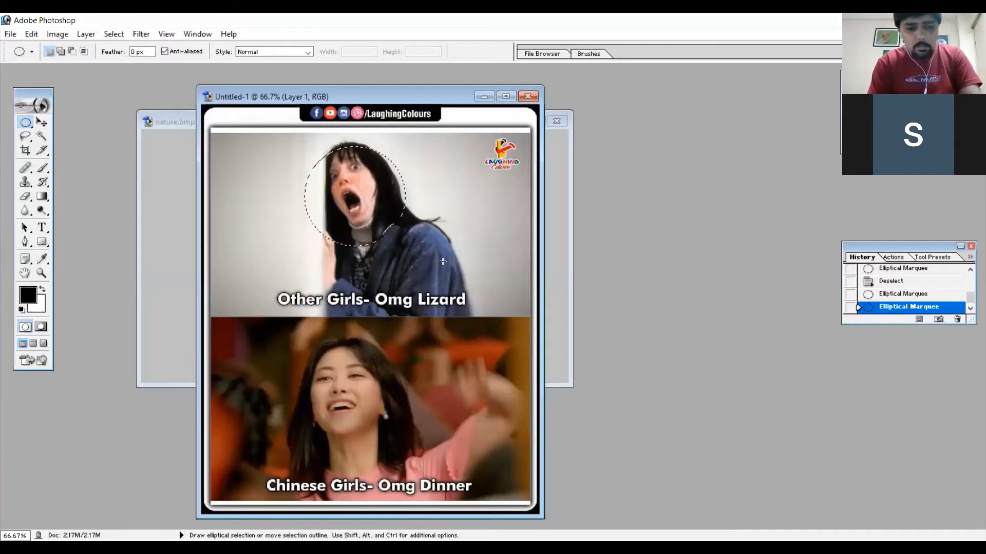
pyautogui.hotkey('ctrl', 'z')
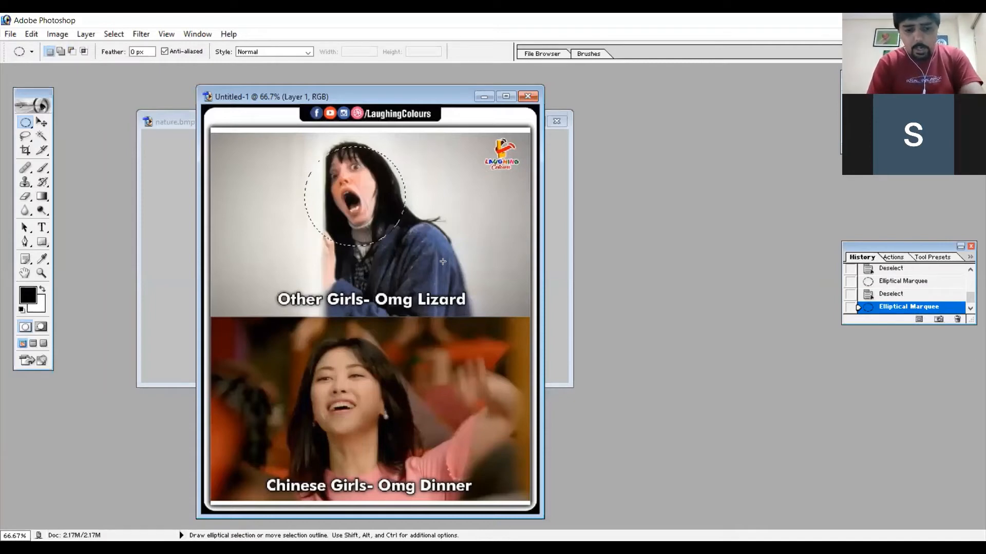
pyautogui.press('alt')
pyautogui.moveTo(398, 235); pyautogui.dragTo(442, 275)
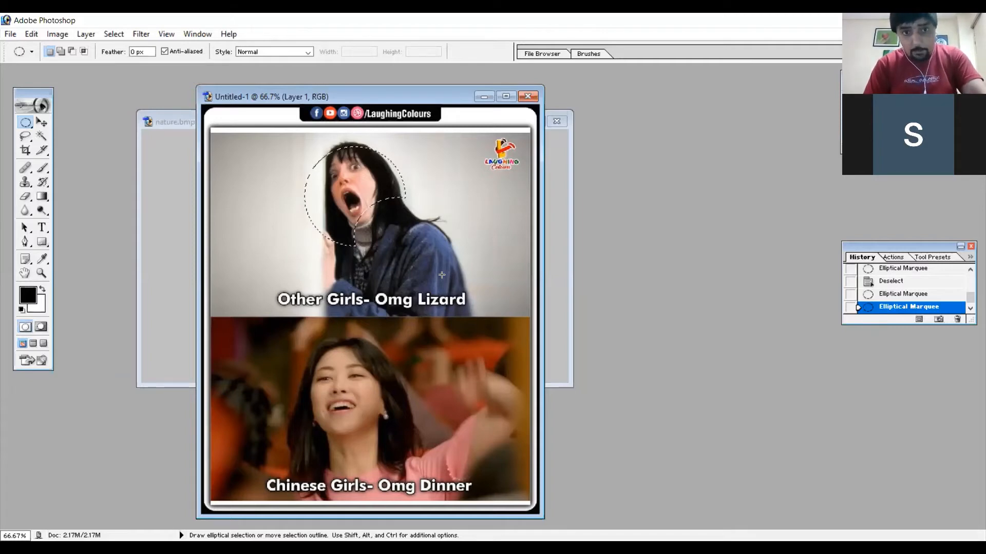
# Move the selected part of the head to the right within the upper photo, and undo the move.
pyautogui.press('ctrl')
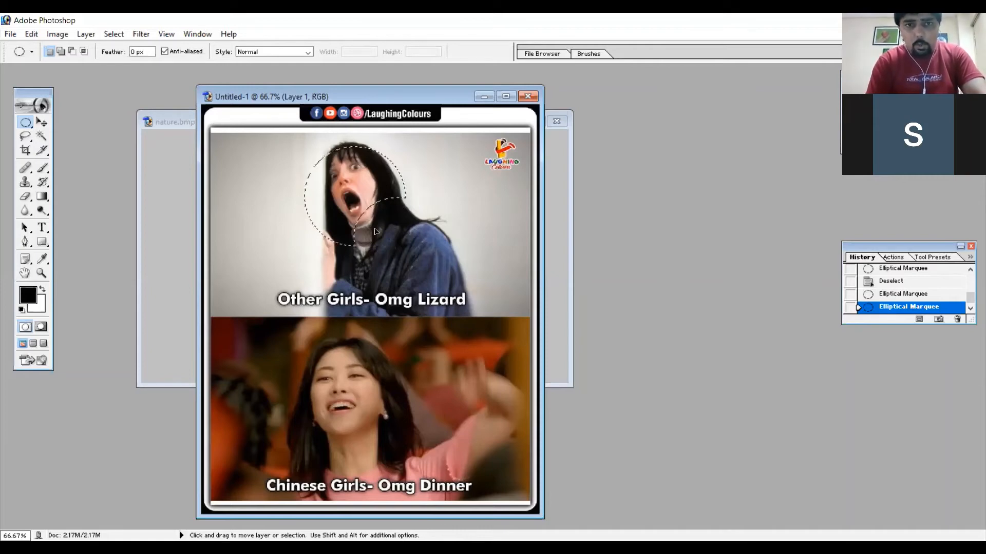
pyautogui.moveTo(421, 225); pyautogui.dragTo(433, 224)
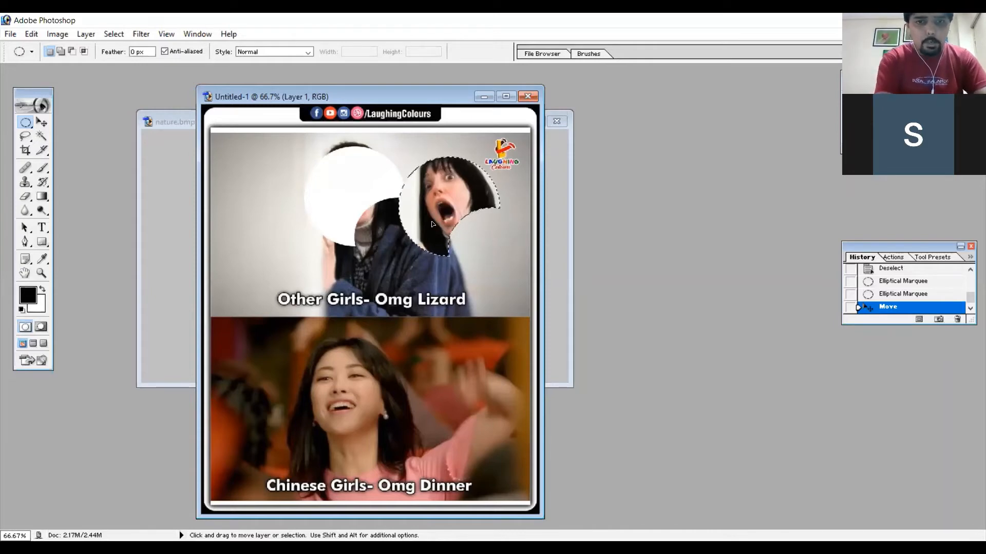
pyautogui.hotkey('ctrl', 'z')
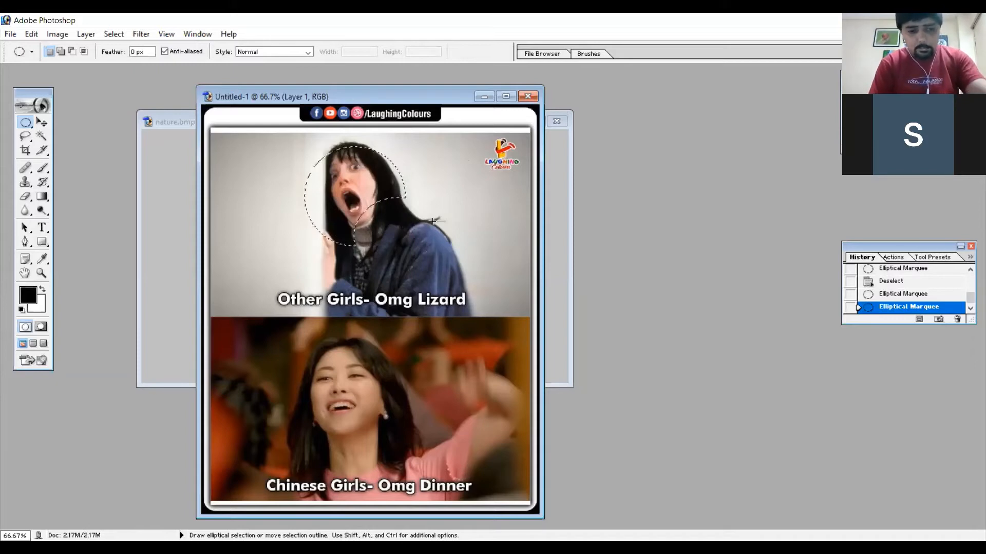
# Intersect the head selection with a new ellipse drawn over the hair and shoulder, and undo the intersection.
pyautogui.press('ctrl')
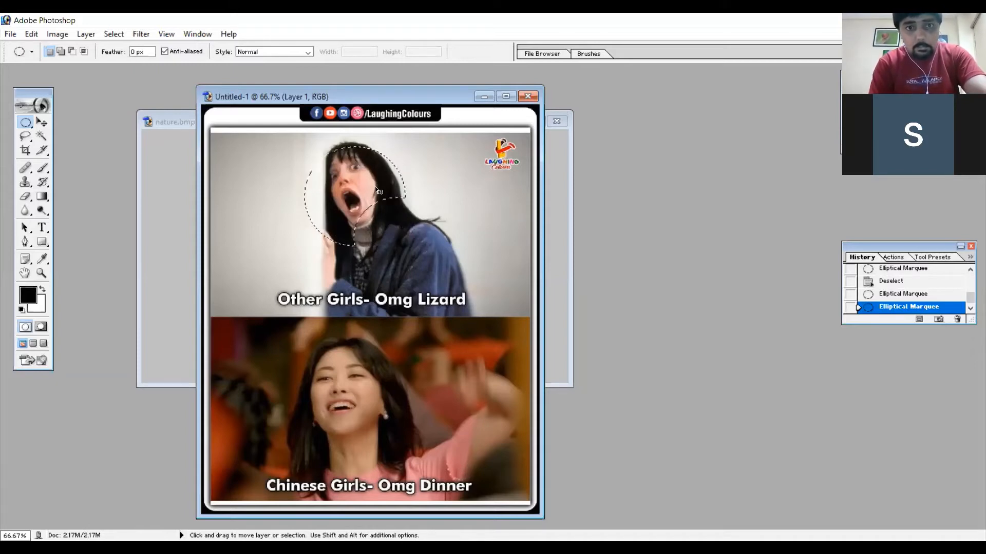
pyautogui.press('shift')
pyautogui.press('alt')
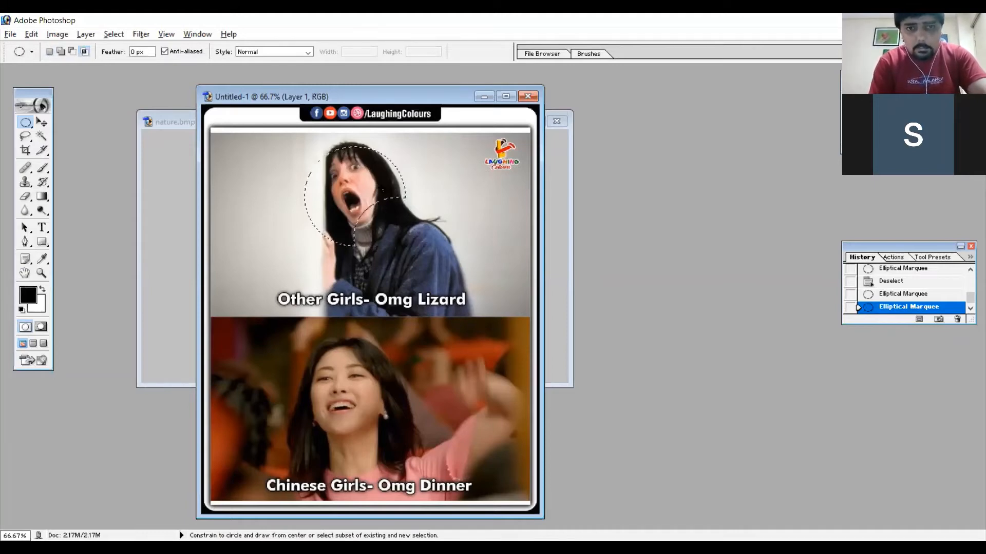
pyautogui.moveTo(383, 190); pyautogui.dragTo(444, 227)
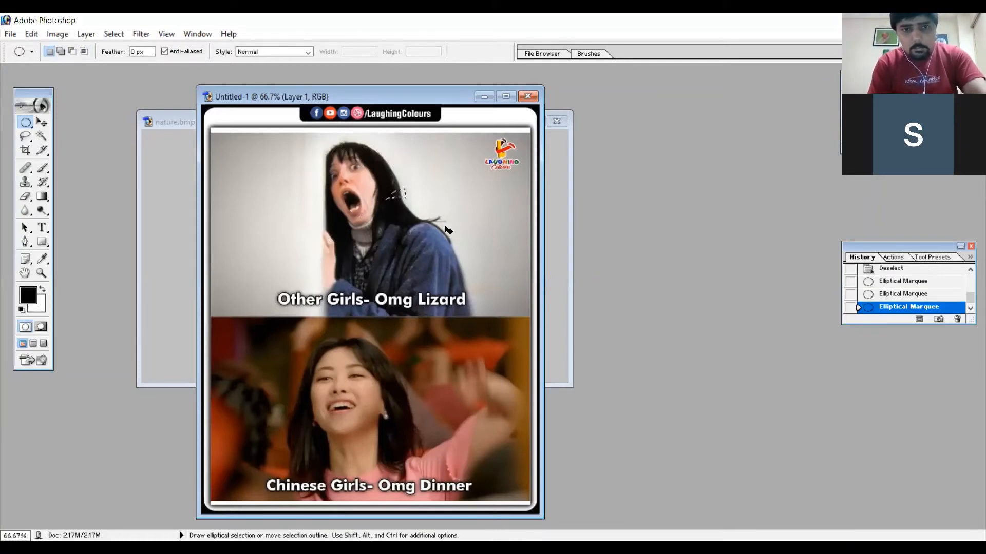
pyautogui.hotkey('ctrl', 'z')
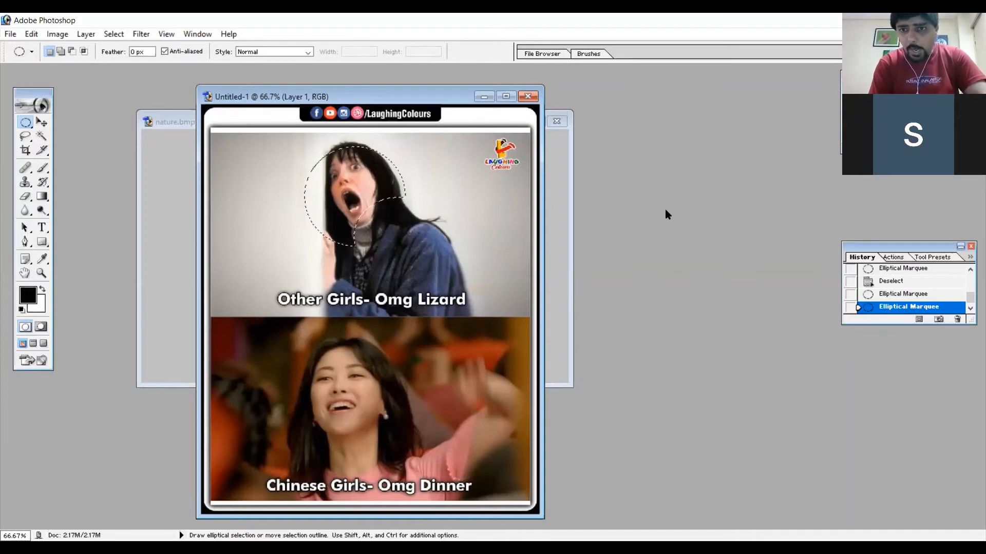
# Step back to the previous Elliptical Marquee state and replace that selection with a new ellipse around the woman's head in the upper photo.
pyautogui.click(884, 295)
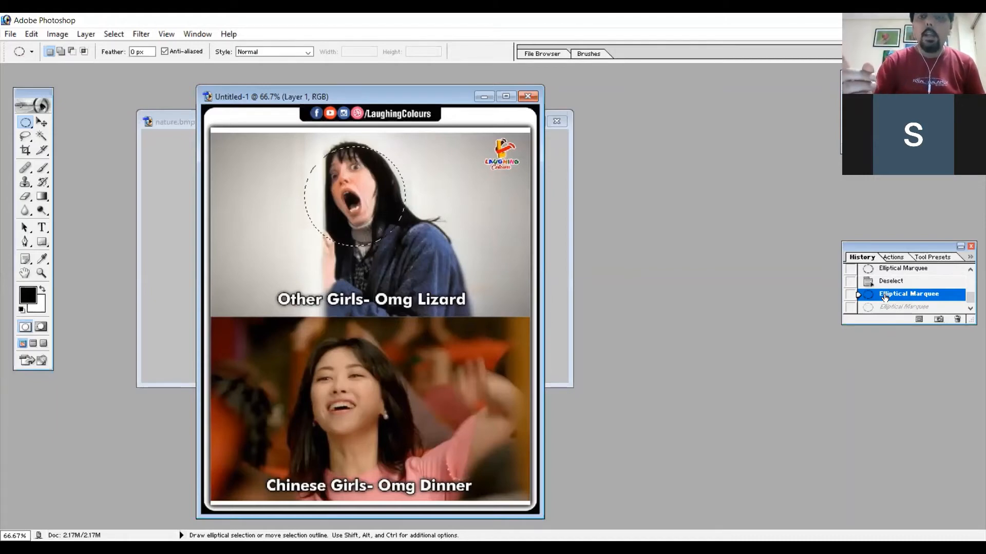
pyautogui.press('shift')
pyautogui.press('alt')
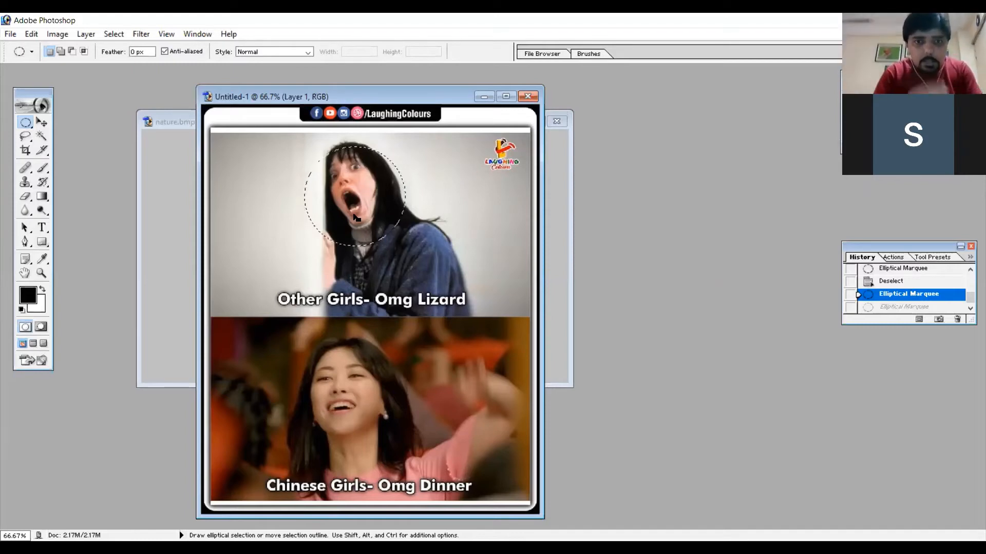
pyautogui.click(378, 205)
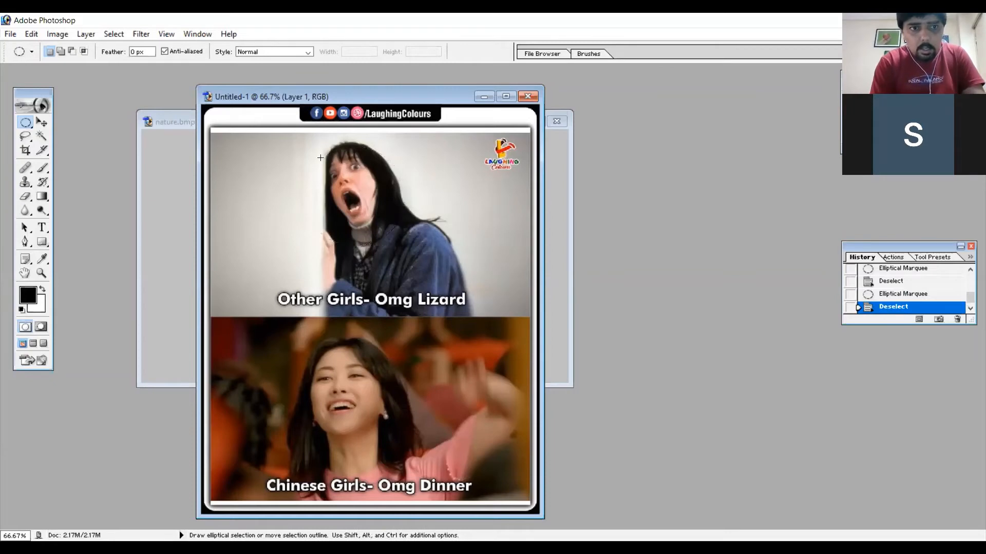
pyautogui.moveTo(317, 161); pyautogui.dragTo(402, 235)
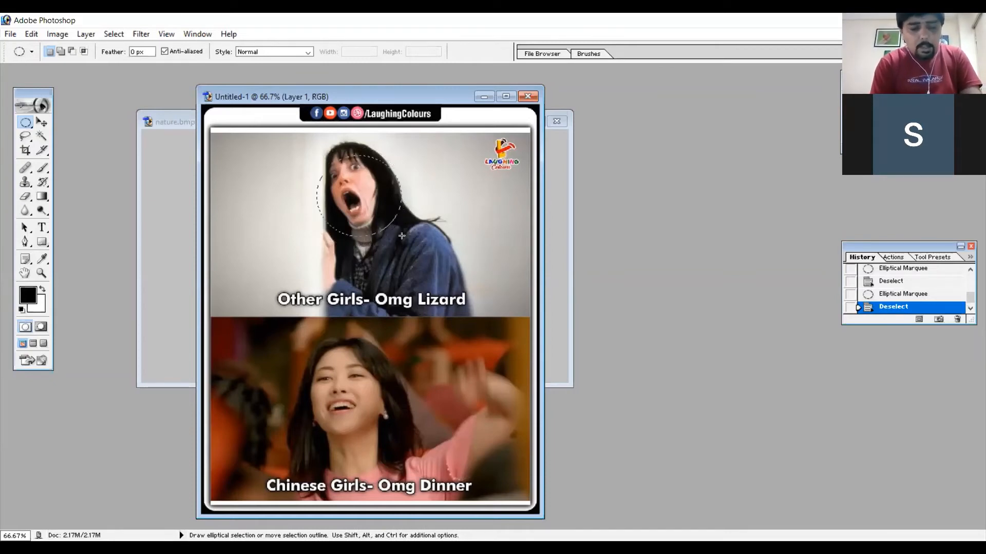
pyautogui.moveTo(401, 235); pyautogui.dragTo(402, 235)
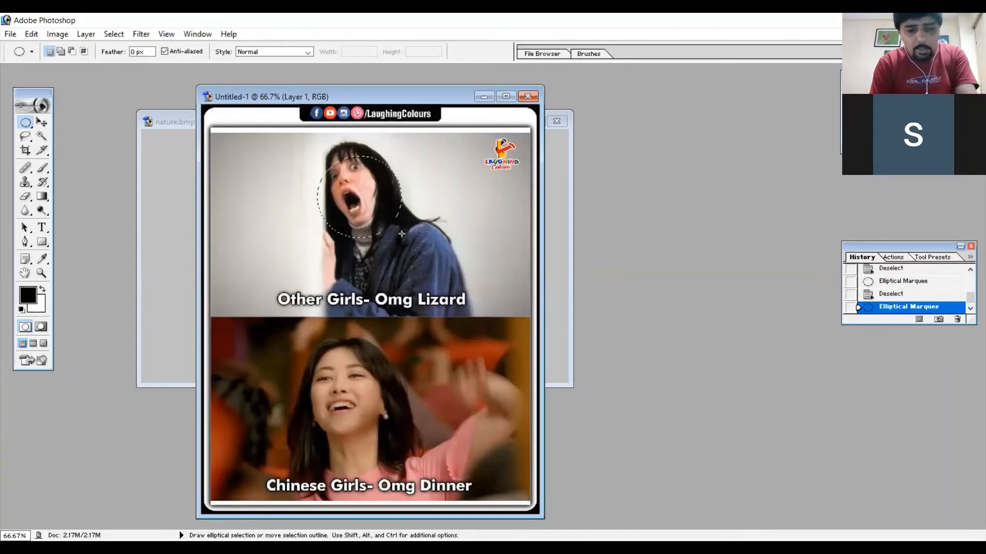
# Intersect the elliptical head selection with another ellipse drawn over the neck and shoulder, and undo the intersection.
pyautogui.press('shift')
pyautogui.press('alt')
pyautogui.moveTo(348, 199); pyautogui.dragTo(431, 265)
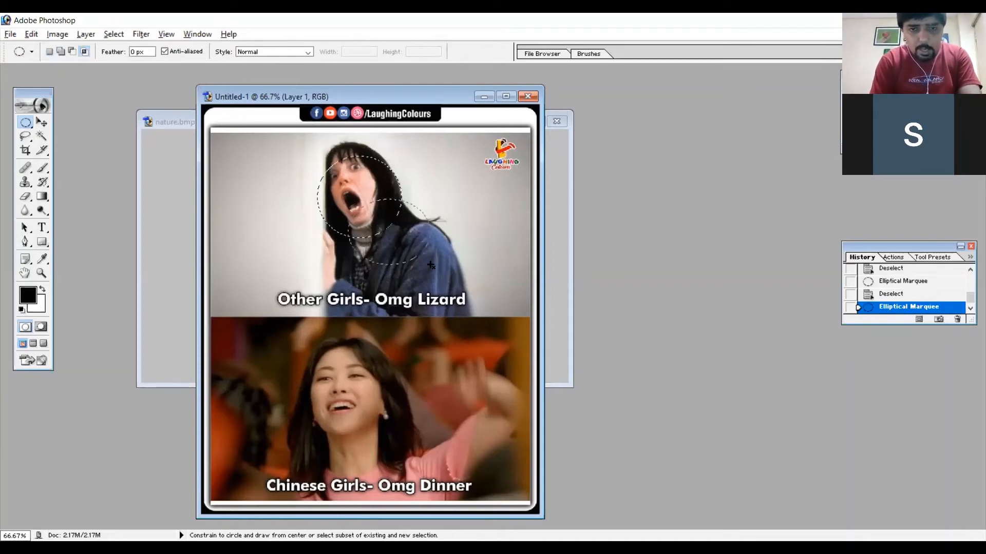
pyautogui.moveTo(431, 264); pyautogui.dragTo(430, 265)
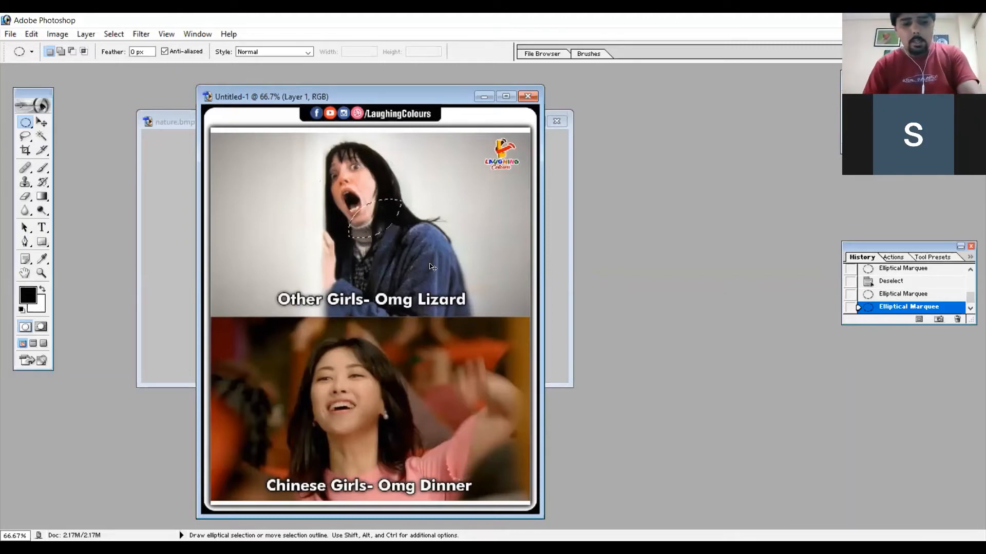
pyautogui.hotkey('ctrl', 'z')
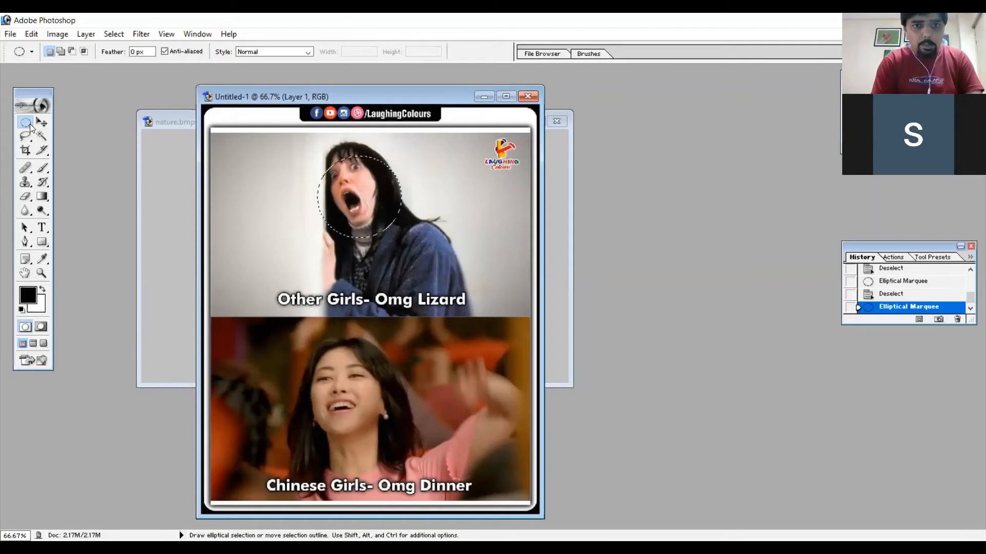
# Switch to the Rectangular Marquee, intersect the elliptical head selection with a rectangle over the chin and shoulder, and undo it.
pyautogui.hotkey('shift', 'm')
pyautogui.hotkey('alt', 'shift')
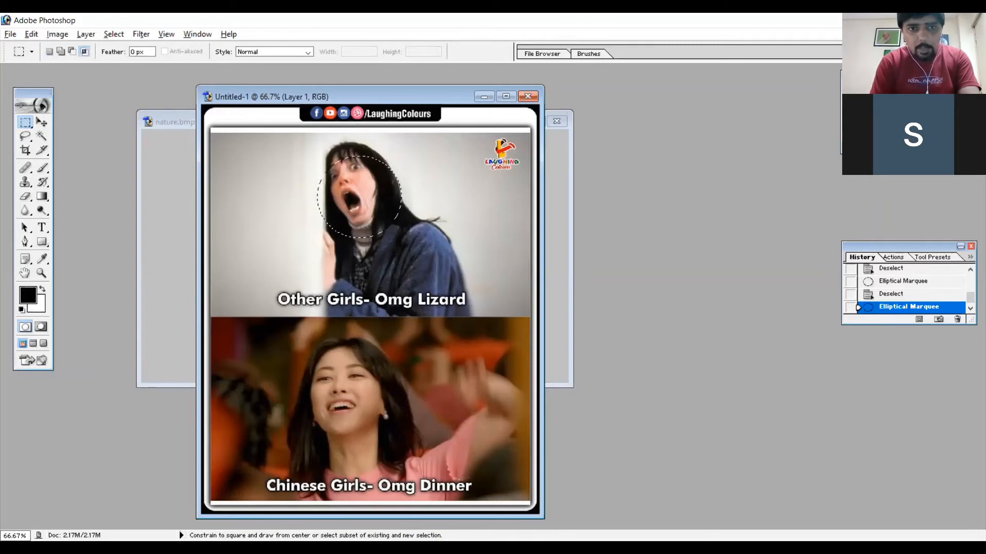
pyautogui.moveTo(358, 196); pyautogui.dragTo(426, 254)
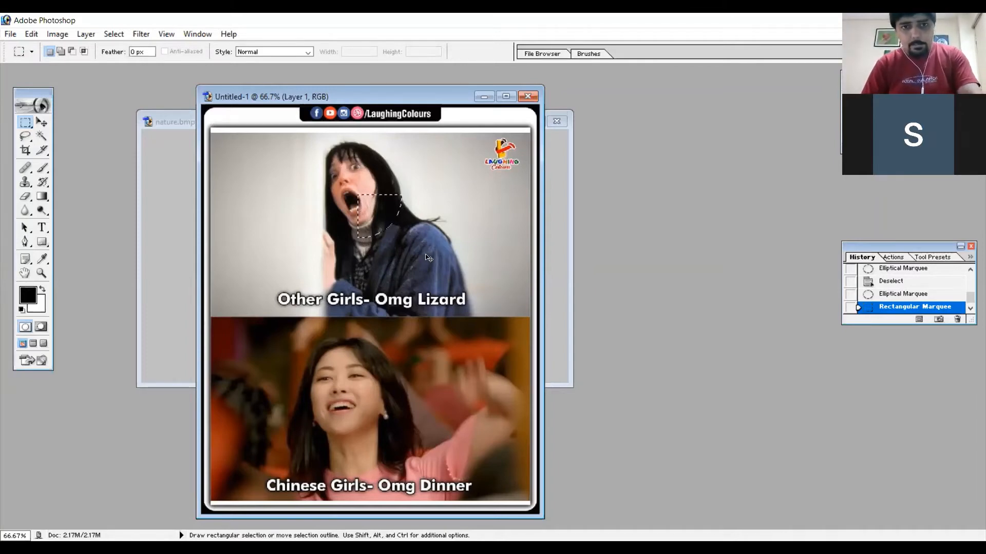
pyautogui.hotkey('ctrl', 'z')
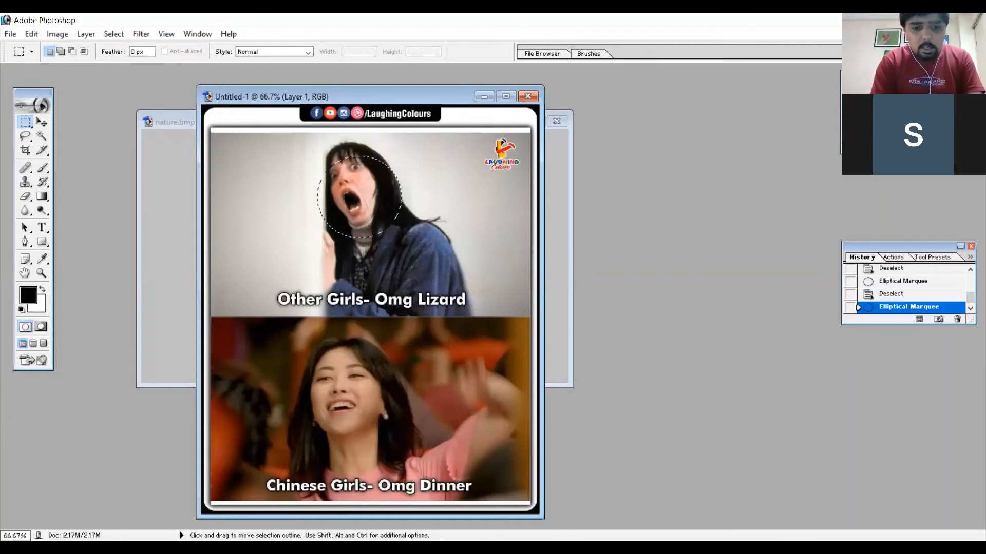
# Draw a rectangular selection around the woman's head in the upper photo and shift its outline slightly up and to the left.
pyautogui.press('alt')
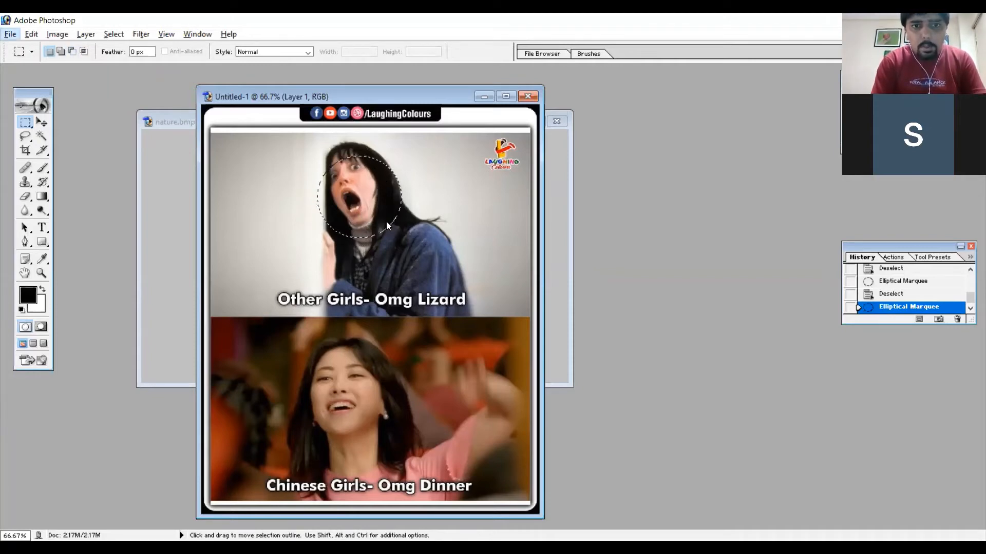
pyautogui.click(318, 156)
pyautogui.moveTo(417, 237); pyautogui.dragTo(417, 236)
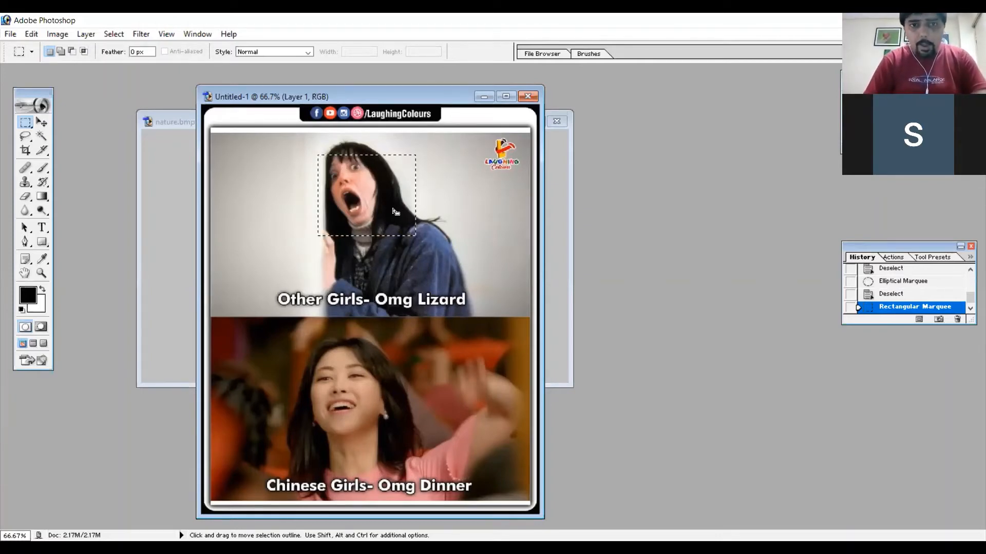
pyautogui.moveTo(393, 211)
pyautogui.mouseDown()
pyautogui.moveTo(412, 217)
pyautogui.moveTo(379, 216)
pyautogui.moveTo(377, 228)
pyautogui.moveTo(348, 218)
pyautogui.moveTo(377, 194)
pyautogui.moveTo(348, 199)
pyautogui.moveTo(411, 200)
pyautogui.moveTo(366, 230)
pyautogui.moveTo(386, 209)
pyautogui.mouseUp()
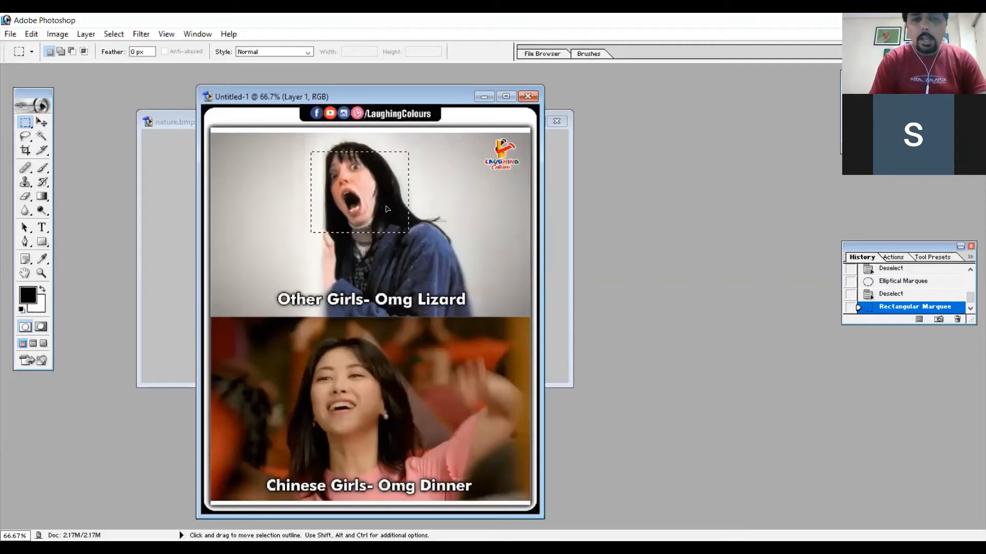
pyautogui.moveTo(387, 209); pyautogui.dragTo(388, 209)
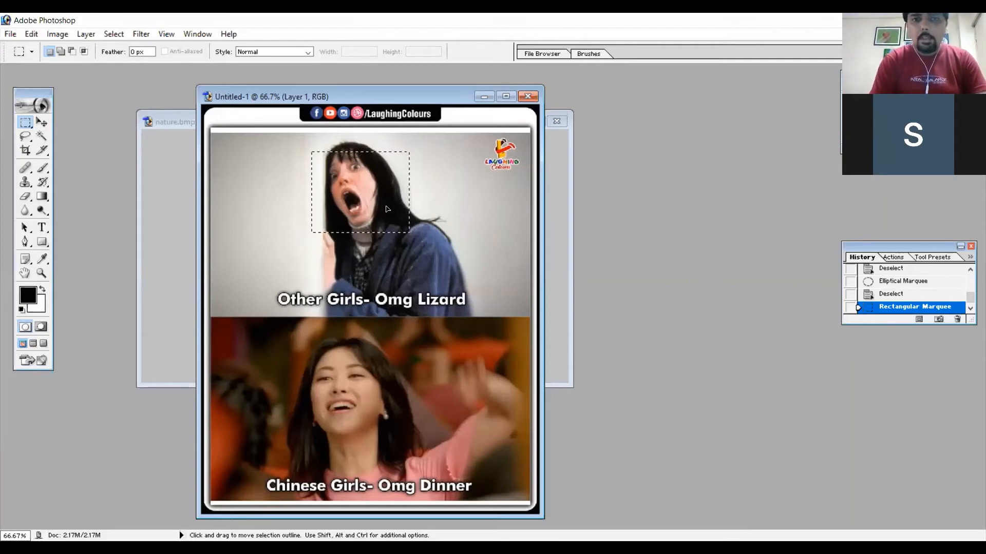
pyautogui.moveTo(384, 208)
pyautogui.mouseDown()
pyautogui.moveTo(433, 275)
pyautogui.moveTo(380, 202)
pyautogui.mouseUp()
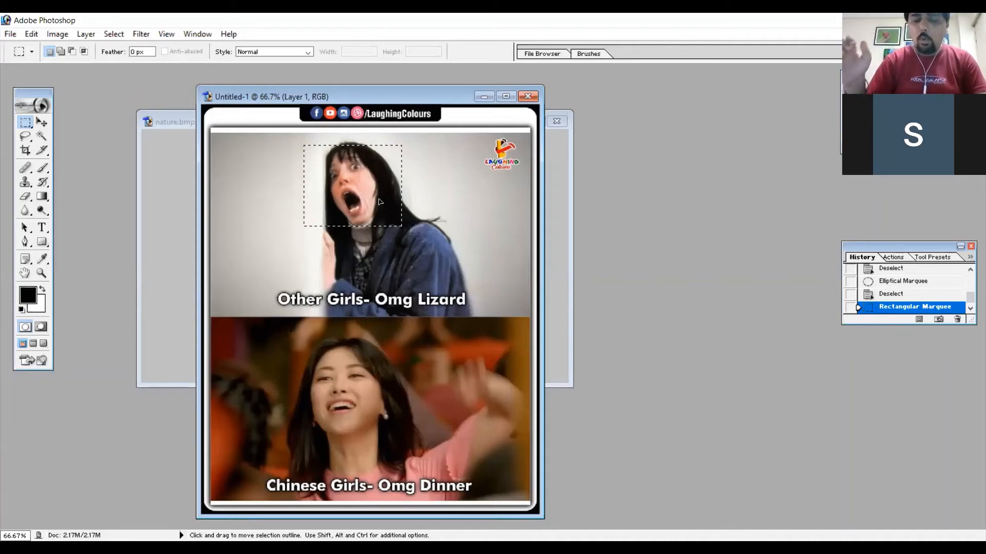
pyautogui.moveTo(379, 200); pyautogui.dragTo(379, 201)
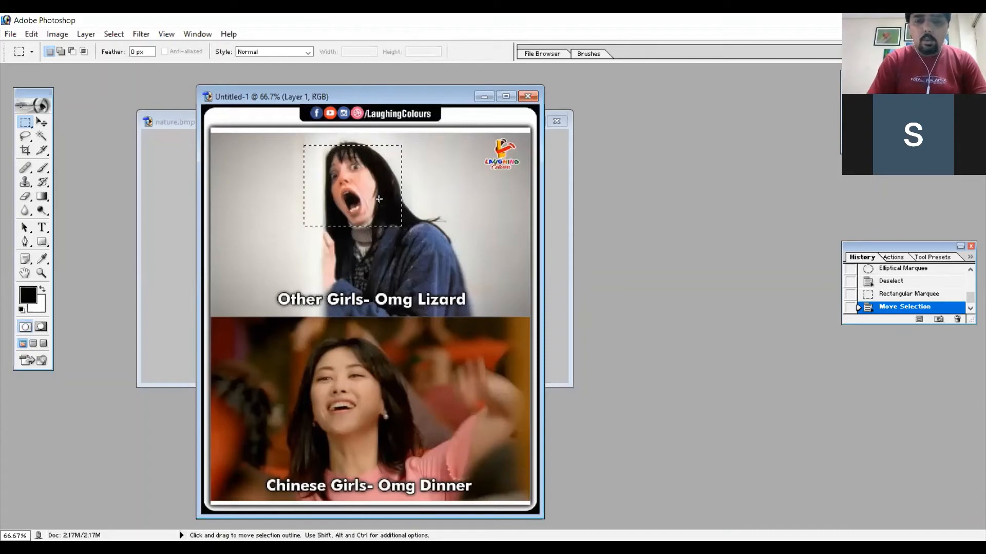
# Replace the selection with a larger rectangle around the head and move its outline down and right over the shoulder.
pyautogui.click(284, 142)
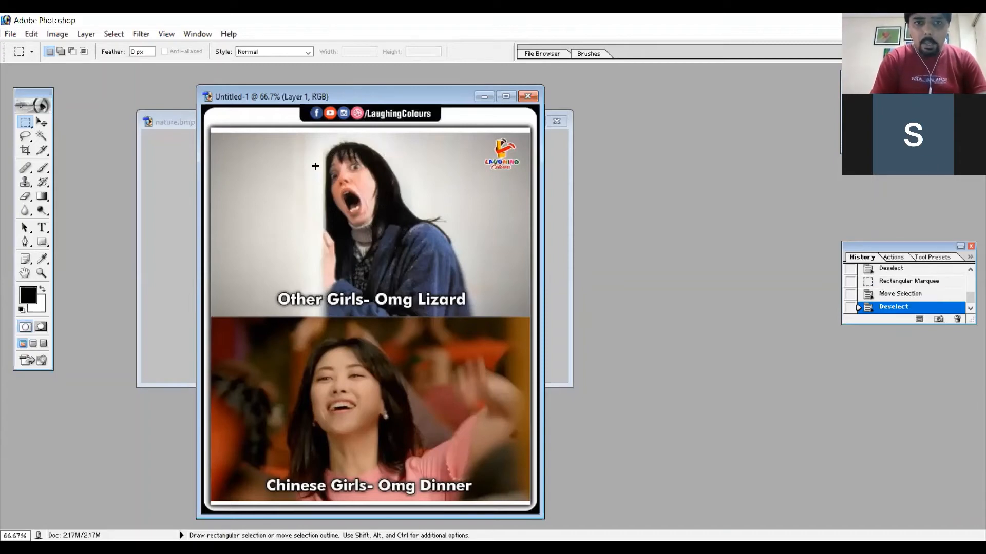
pyautogui.moveTo(291, 146); pyautogui.dragTo(412, 243)
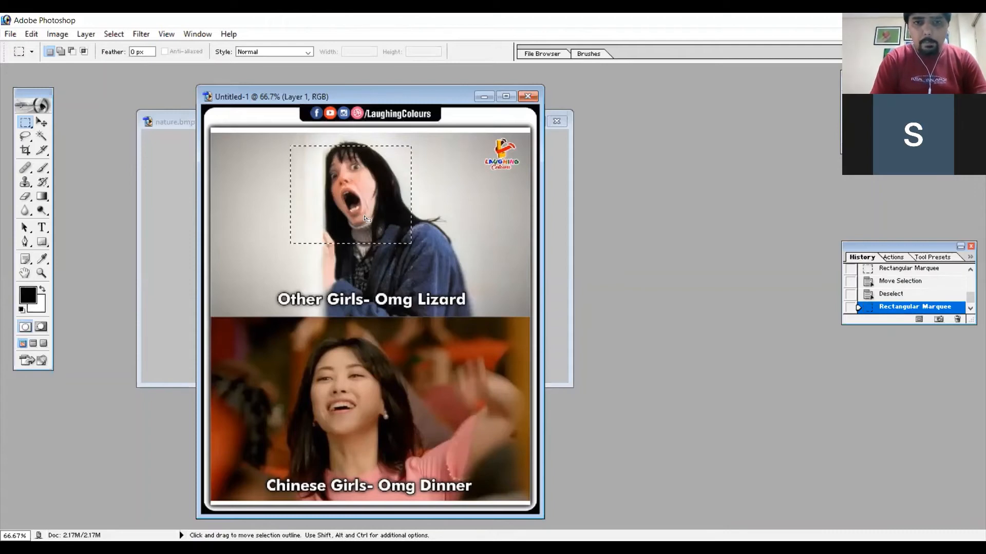
pyautogui.moveTo(364, 216); pyautogui.dragTo(429, 261)
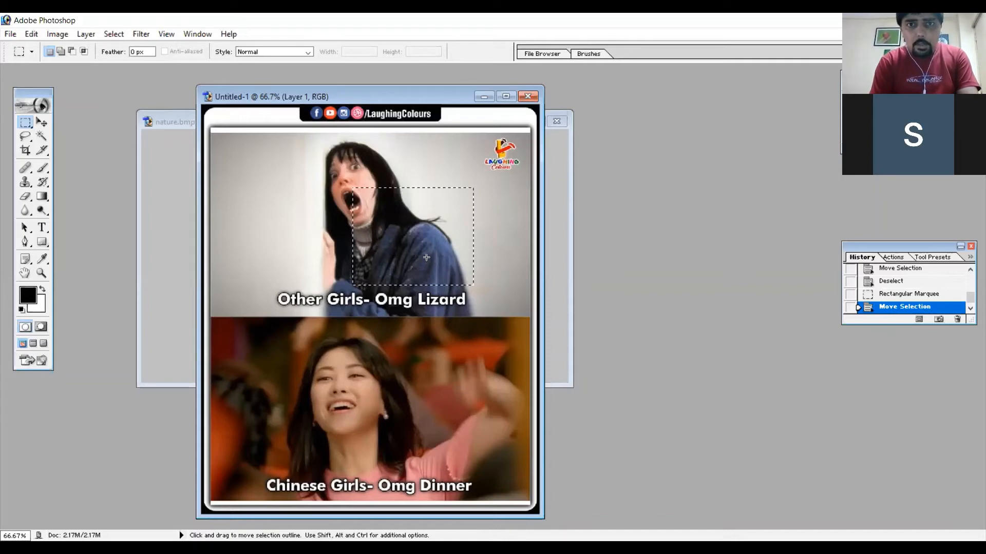
# Deselect and draw a new rectangular selection covering the woman's head and shoulder in the upper photo.
pyautogui.click(444, 148)
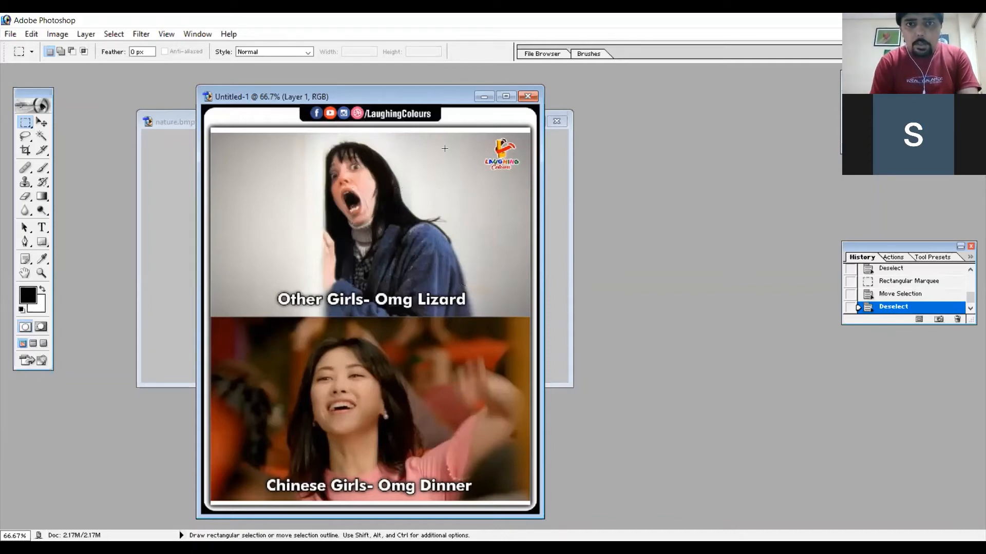
pyautogui.click(300, 146)
pyautogui.moveTo(292, 148); pyautogui.dragTo(418, 253)
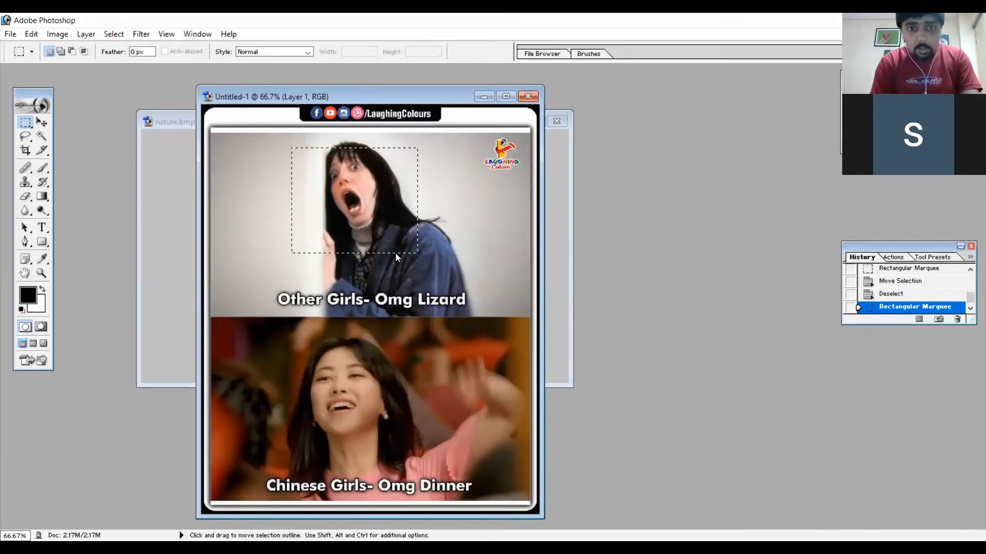
pyautogui.press('alt')
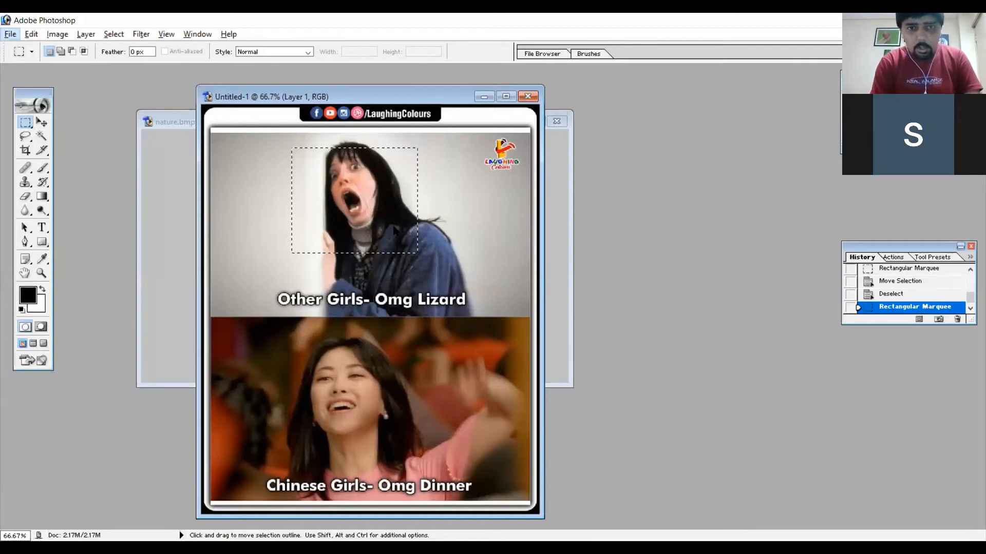
pyautogui.click(316, 153)
pyautogui.moveTo(316, 153); pyautogui.dragTo(450, 269)
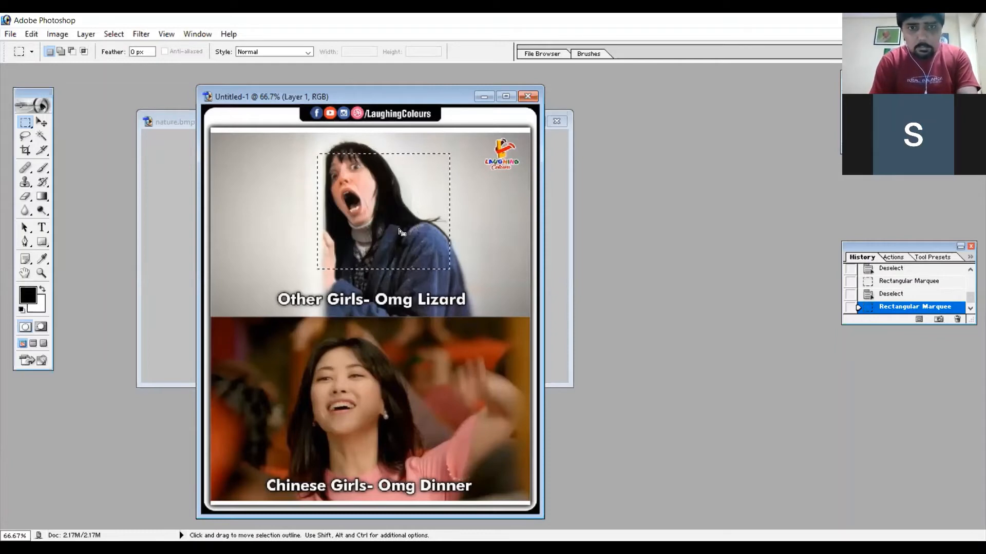
# Reposition the rectangular selection outline slightly, then move it straight left so it covers the wall and the woman's face.
pyautogui.moveTo(398, 229); pyautogui.dragTo(417, 256)
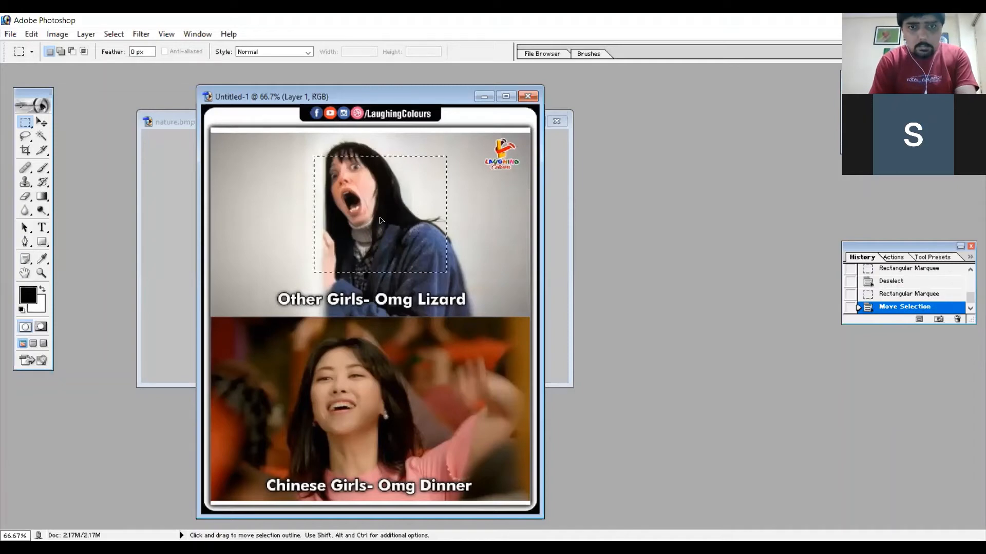
pyautogui.moveTo(382, 221); pyautogui.dragTo(316, 235)
pyautogui.hotkey('shift', 'Left')
pyautogui.hotkey('shift', 'Left')
pyautogui.hotkey('shift', 'Left')
pyautogui.hotkey('shift', 'Left')
pyautogui.hotkey('shift', 'Left')
pyautogui.hotkey('shift', 'Left')
pyautogui.hotkey('shift', 'Left')
pyautogui.hotkey('shift', 'Left')
pyautogui.hotkey('shift', 'Left')
pyautogui.hotkey('shift', 'Left')
pyautogui.hotkey('shift', 'Left')
pyautogui.hotkey('shift', 'Left')
pyautogui.hotkey('shift', 'Left')
pyautogui.hotkey('shift', 'Left')
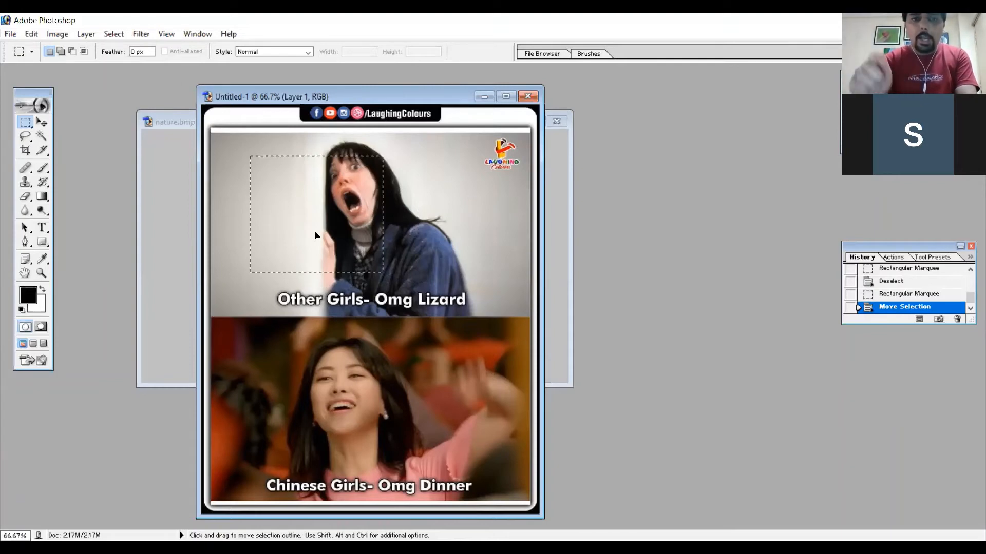
# Move the rectangular selection outline freely back to the right over the woman's face and upper body.
pyautogui.moveTo(316, 236)
pyautogui.mouseDown()
pyautogui.moveTo(382, 211)
pyautogui.moveTo(418, 222)
pyautogui.moveTo(403, 241)
pyautogui.moveTo(319, 226)
pyautogui.mouseUp()
pyautogui.moveTo(414, 194); pyautogui.dragTo(388, 210)
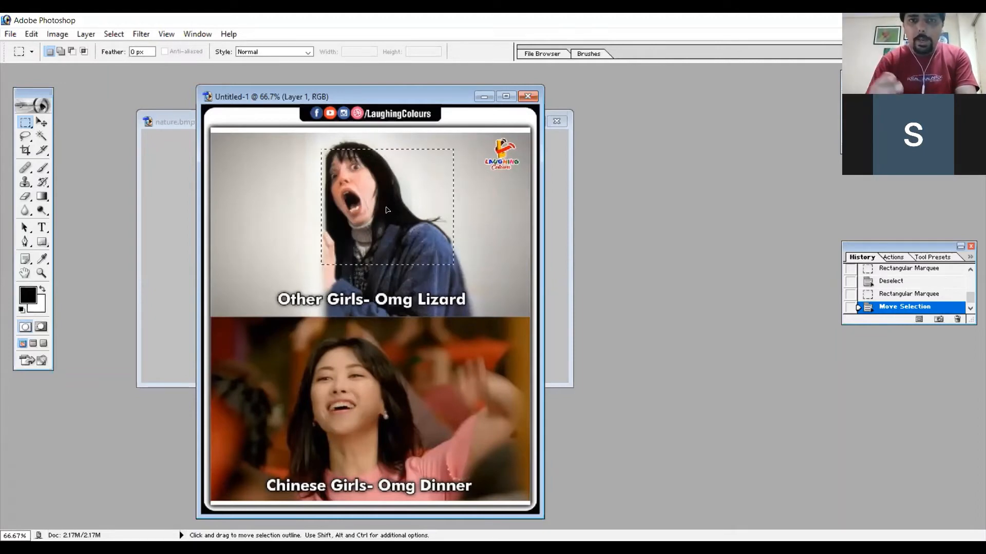
pyautogui.moveTo(362, 250); pyautogui.dragTo(366, 234)
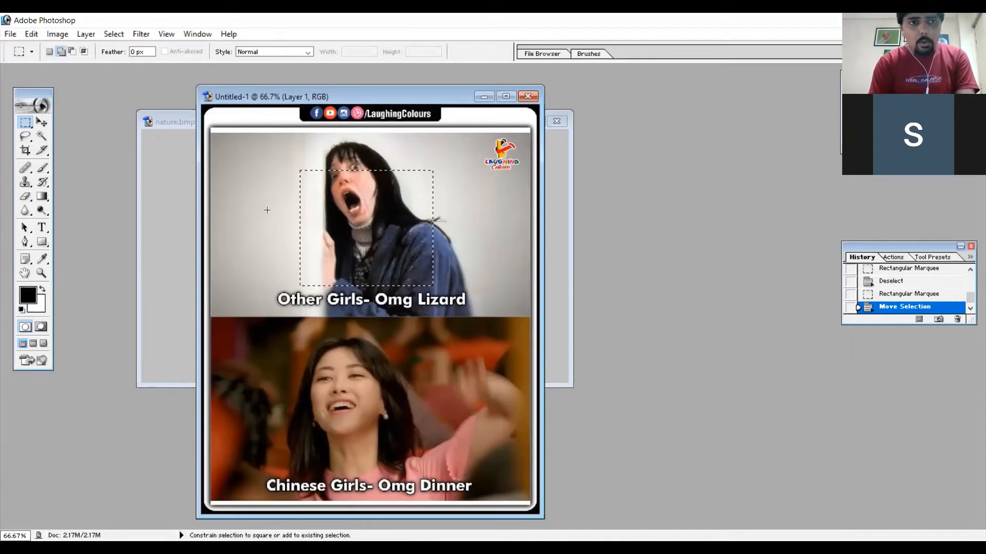
# Deselect the rectangle and select a single row of pixels across the upper photo with the Single Row Marquee.
pyautogui.click(42, 124)
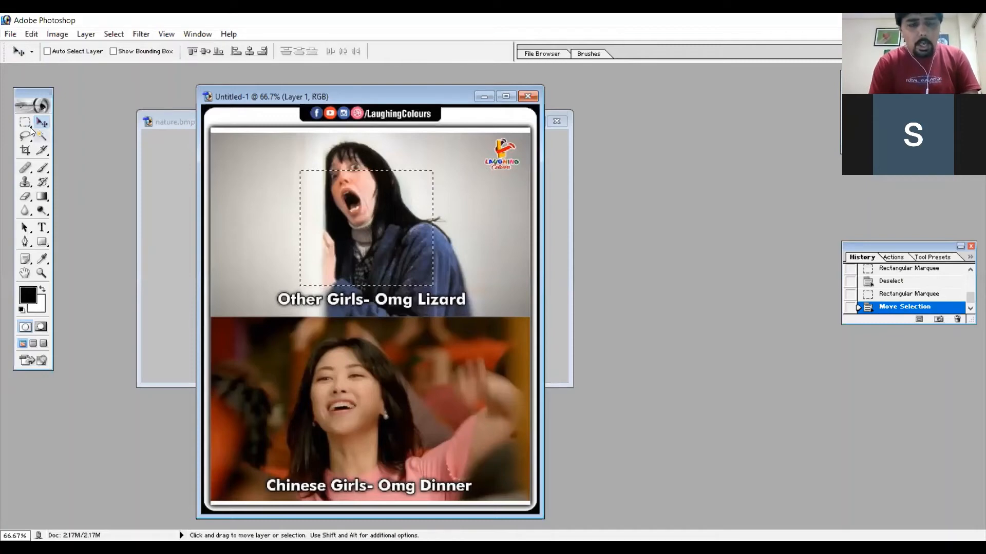
pyautogui.click(30, 127)
pyautogui.rightClick(32, 128)
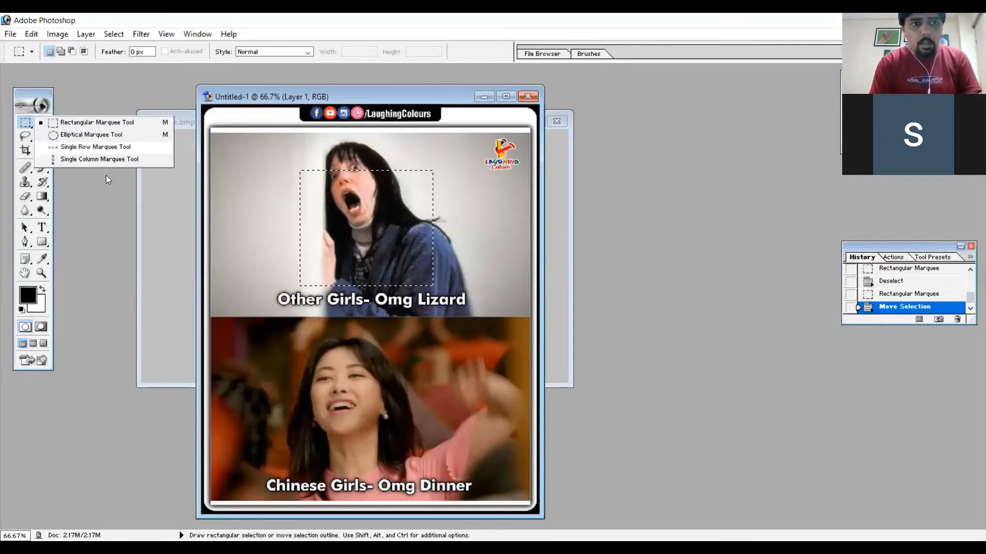
pyautogui.hotkey('ctrl', 'd')
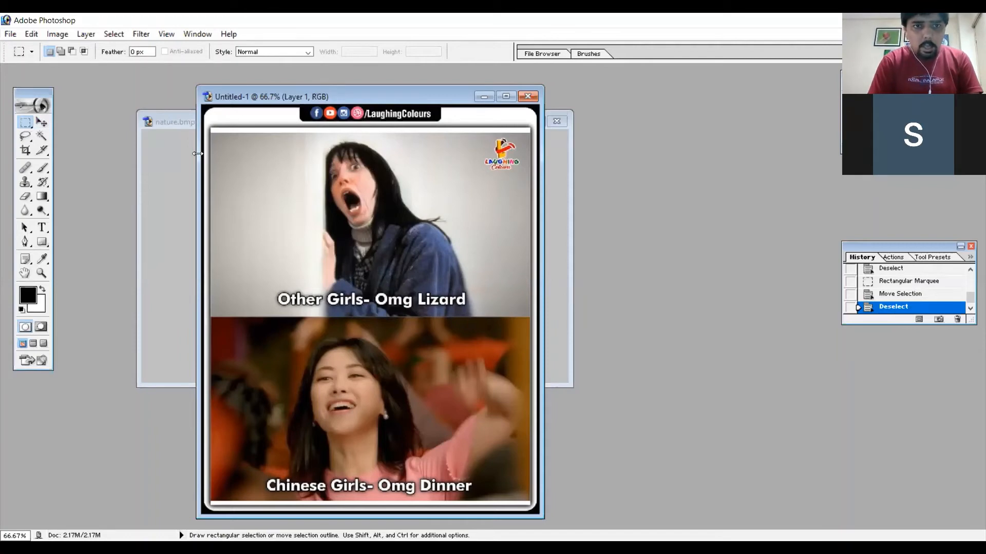
pyautogui.click(242, 158)
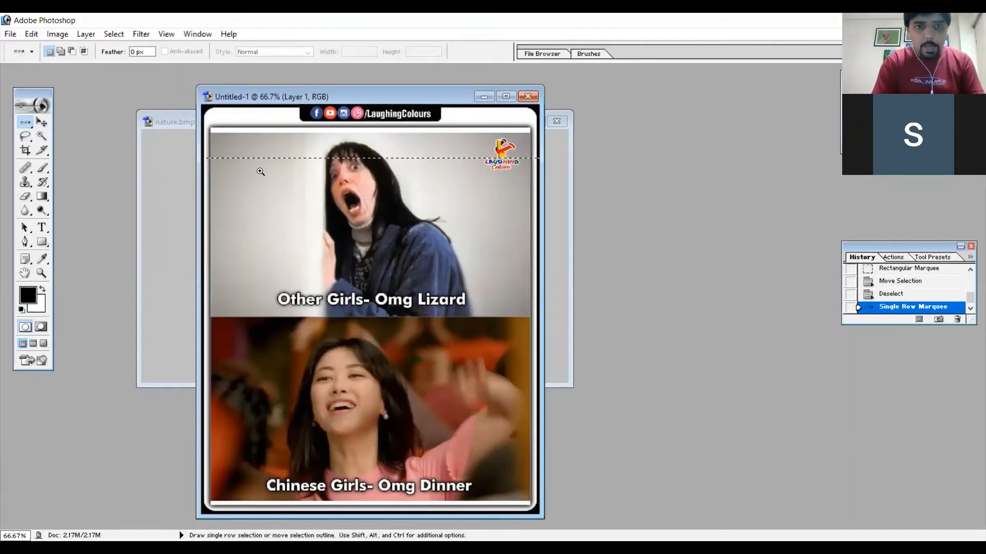
# Zoom in on the single-row selection to 1600% and examine its thickness.
pyautogui.moveTo(211, 146); pyautogui.dragTo(260, 171)
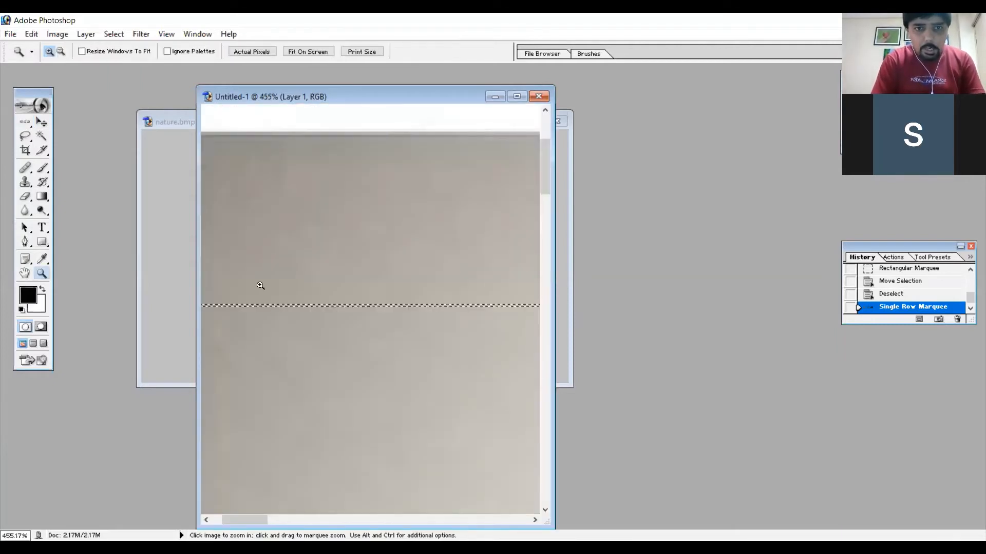
pyautogui.moveTo(260, 286); pyautogui.dragTo(301, 317)
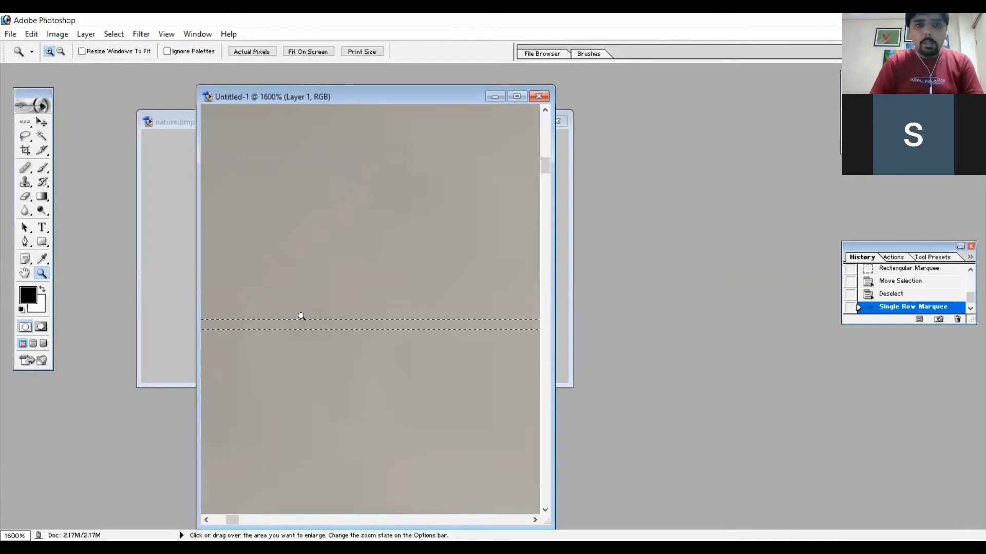
pyautogui.rightClick(302, 319)
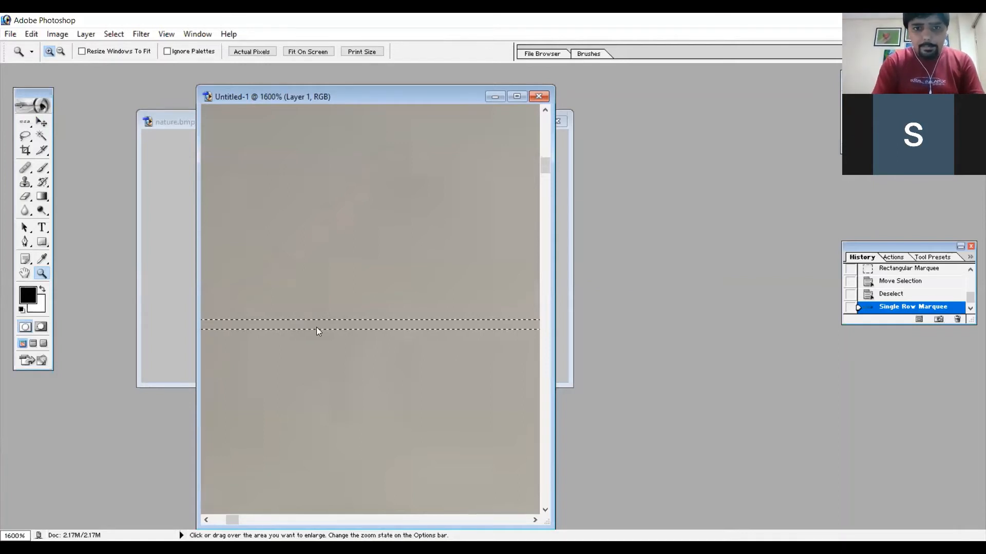
# Undo the single-row selection and select a one-pixel column through the left side of the photos with the Single Column Marquee.
pyautogui.click(318, 327)
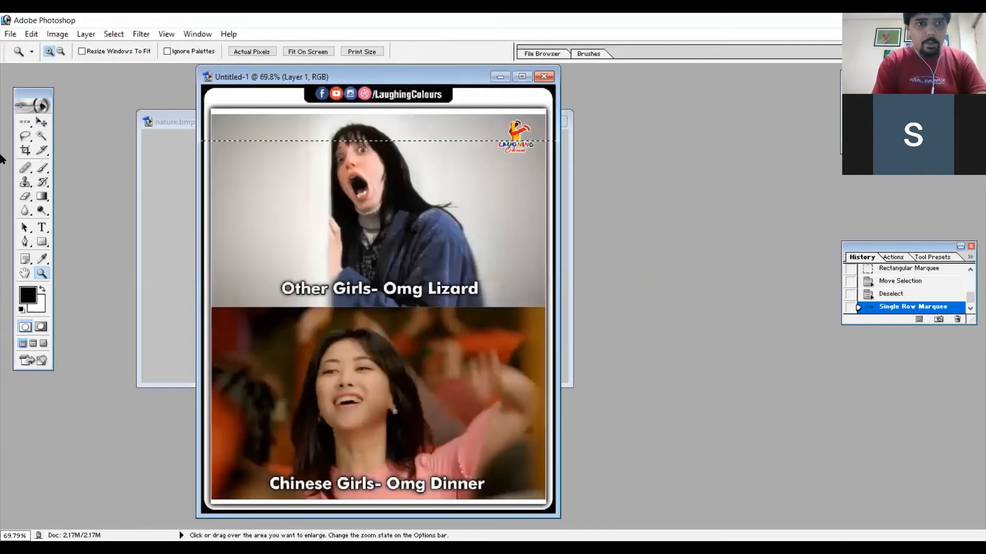
pyautogui.hotkey('ctrl', 'z')
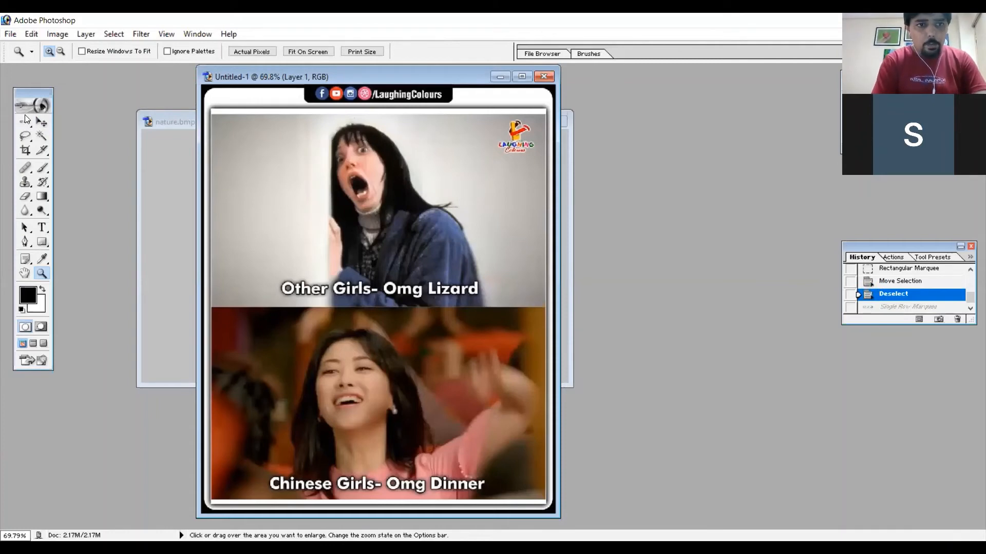
pyautogui.click(268, 168)
pyautogui.click(269, 176)
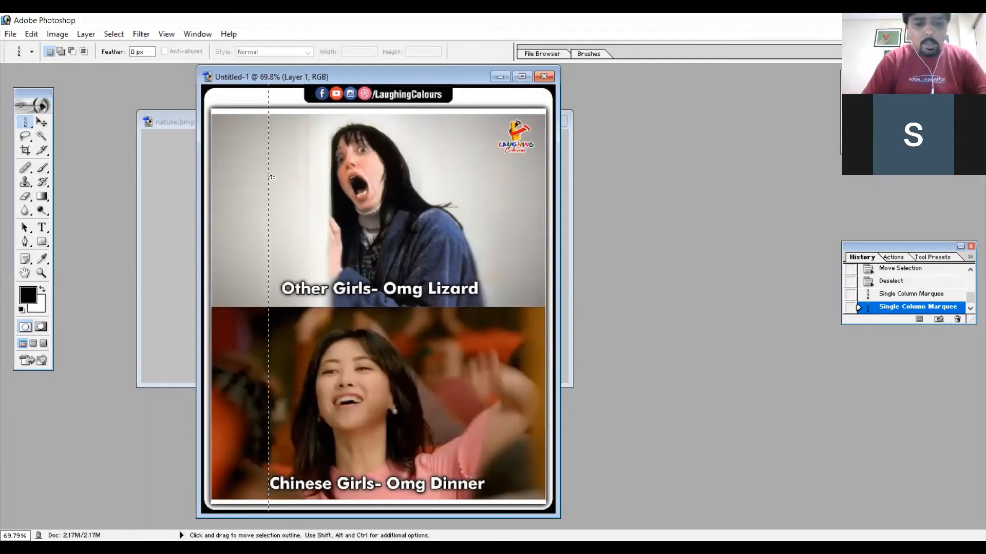
# Clear the selected pixel column and deselect it, then revert the image to the last Single Column Marquee history state.
pyautogui.press('Delete')
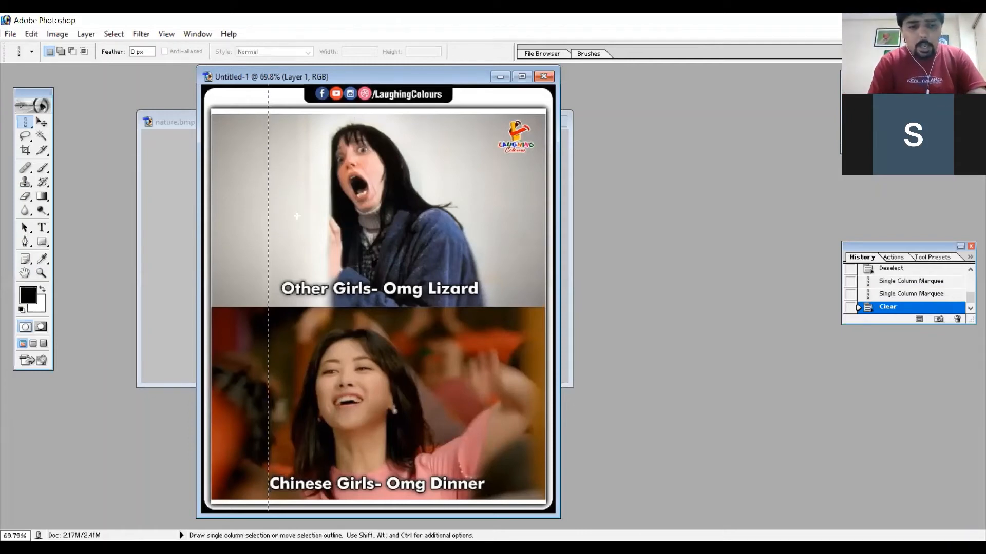
pyautogui.hotkey('ctrl', 'd')
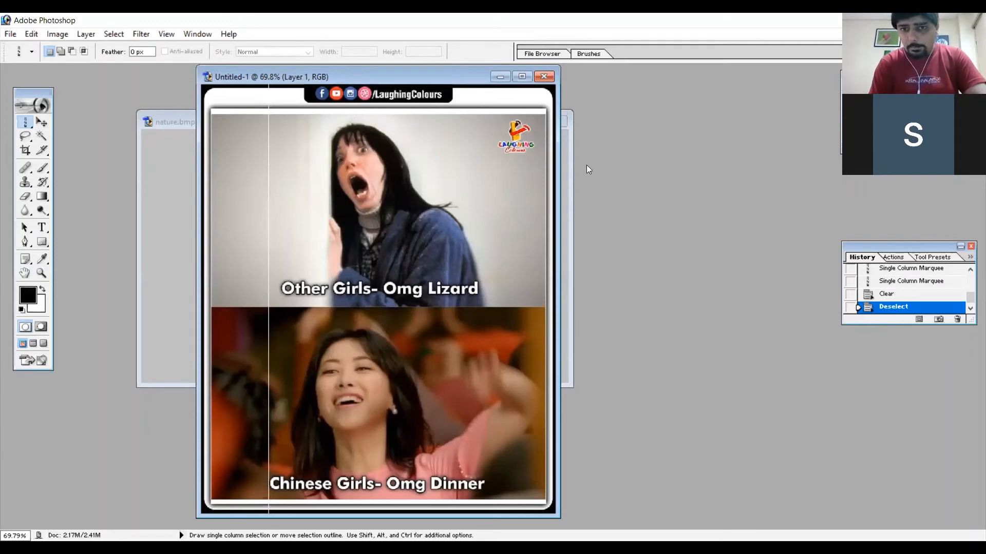
pyautogui.click(898, 285)
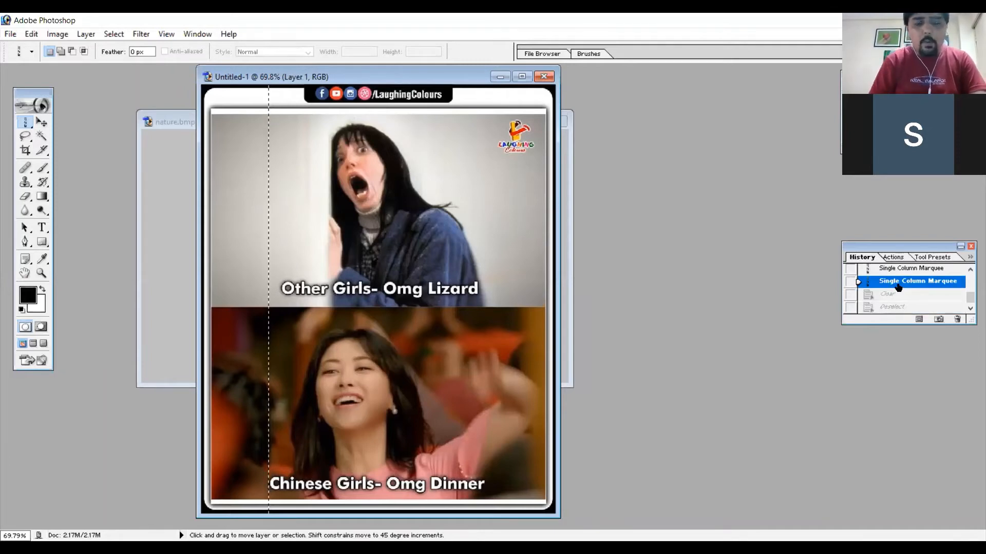
# Deselect the pixel column, restore the selection with Reselect, and deselect it again.
pyautogui.hotkey('ctrl', 'd')
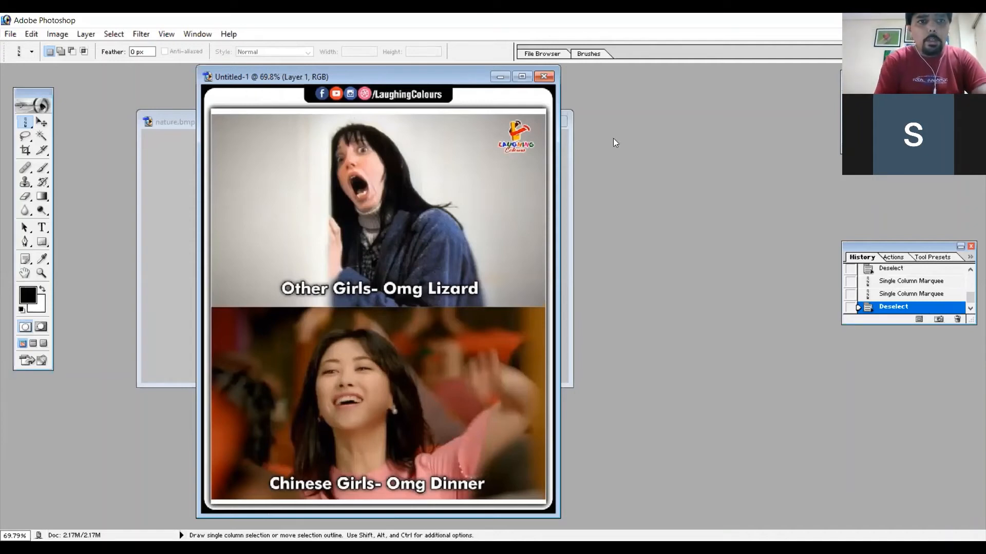
pyautogui.click(122, 36)
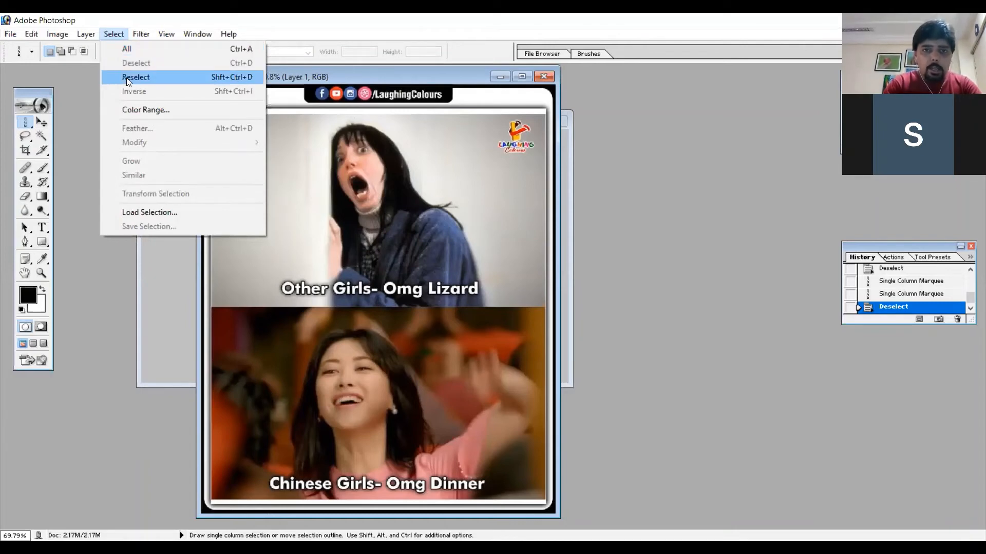
pyautogui.click(126, 78)
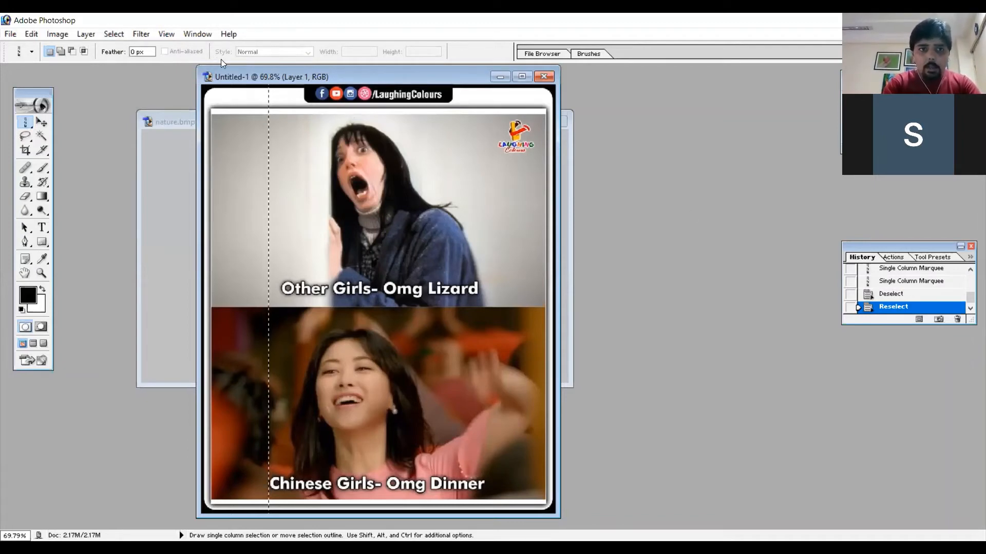
pyautogui.click(113, 34)
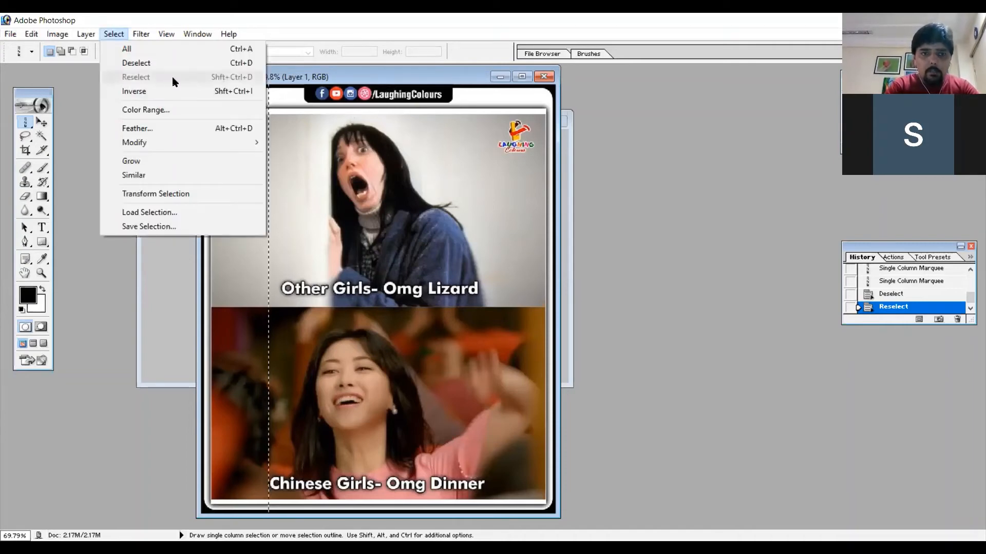
pyautogui.click(237, 63)
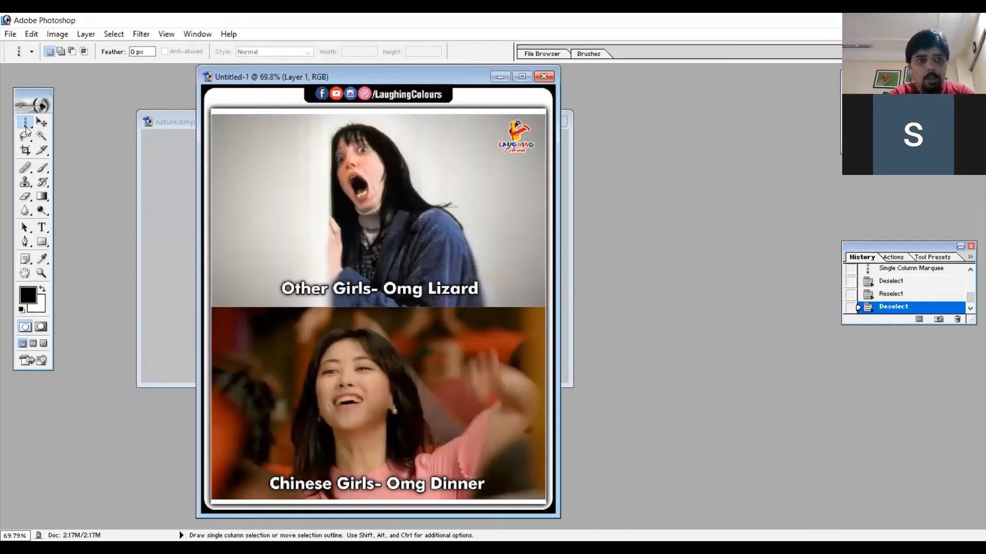
# Draw a rectangular selection over the upper woman's face and shoulder, then invert the selection and undo the inversion.
pyautogui.click(125, 35)
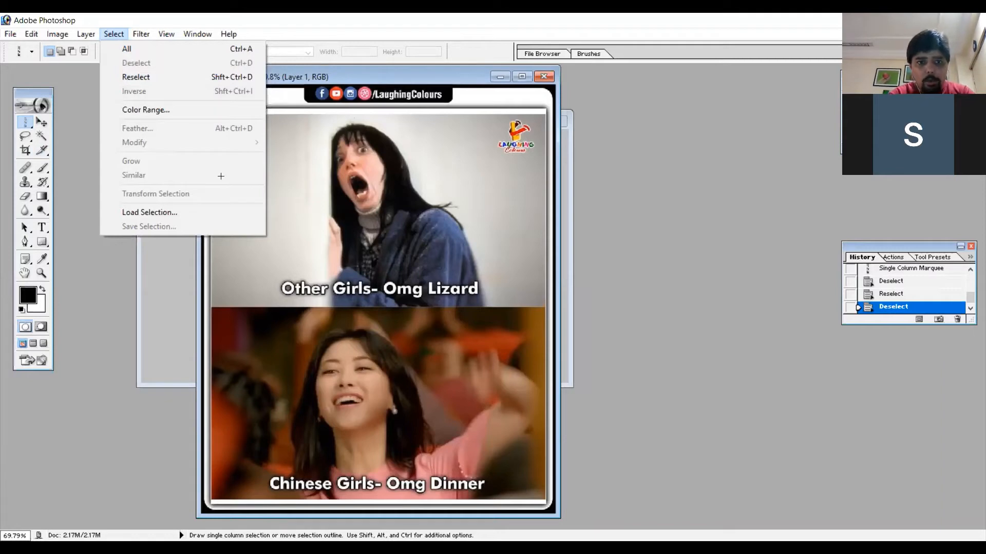
pyautogui.moveTo(304, 139); pyautogui.dragTo(427, 257)
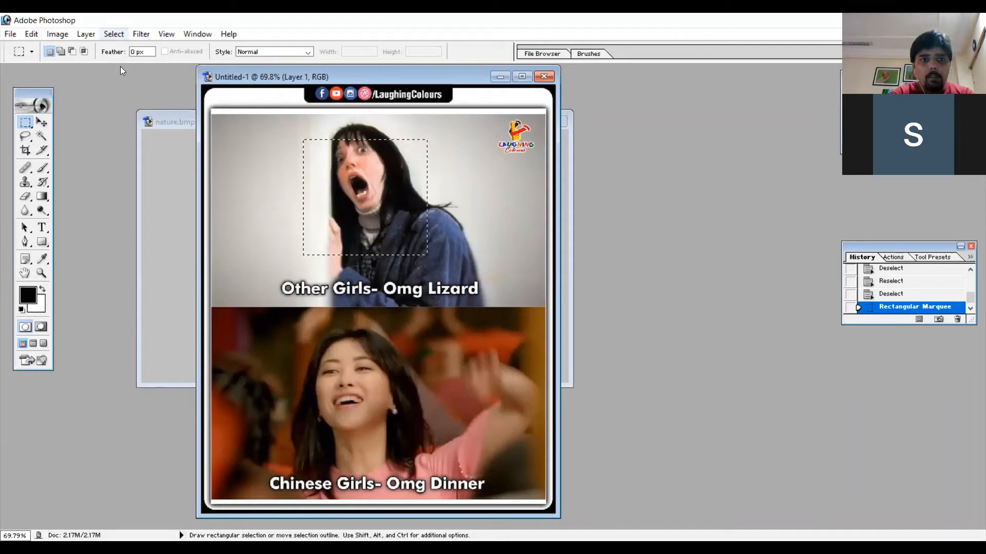
pyautogui.click(112, 35)
pyautogui.click(132, 91)
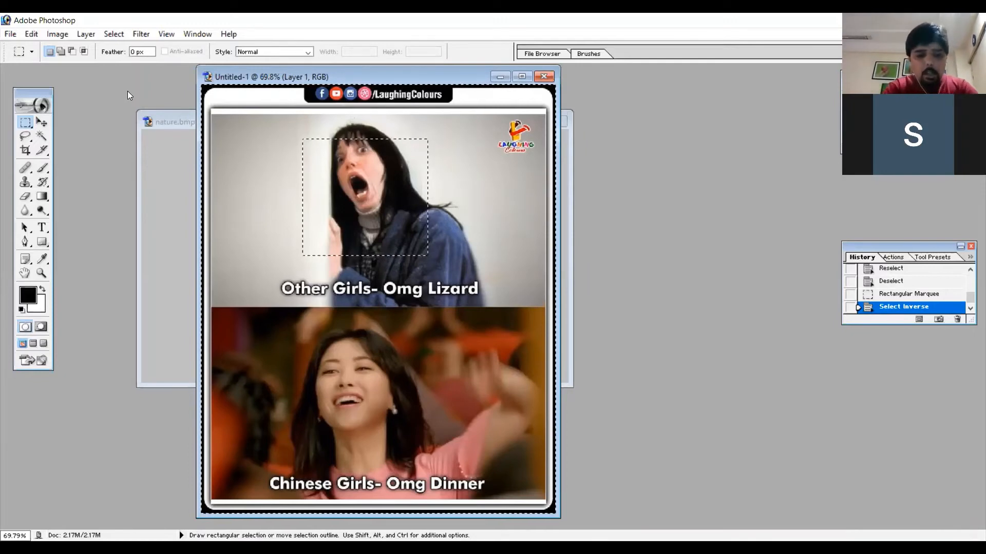
pyautogui.hotkey('ctrl', 'z')
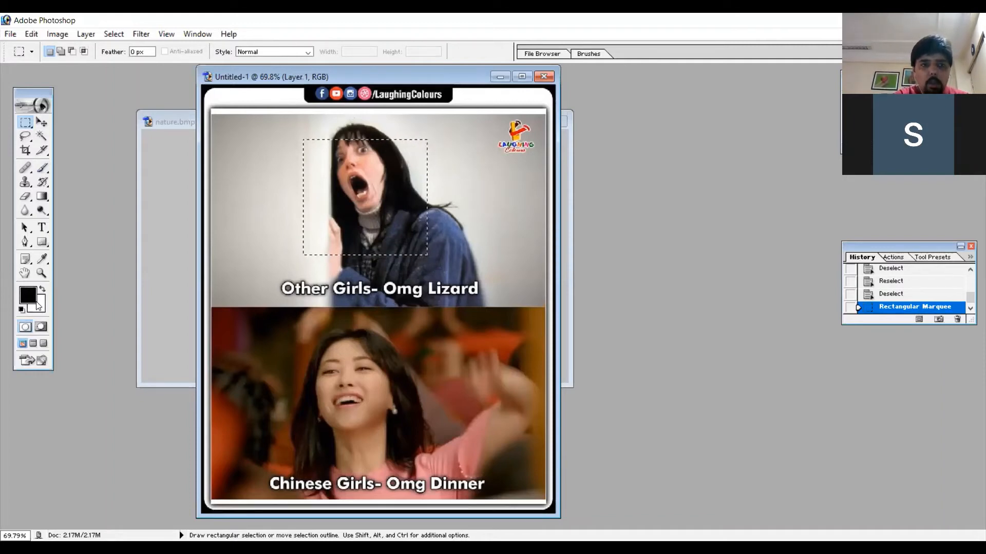
# Fill the rectangular selection with the black foreground color in Normal mode at 100% opacity, then undo the fill.
pyautogui.click(31, 34)
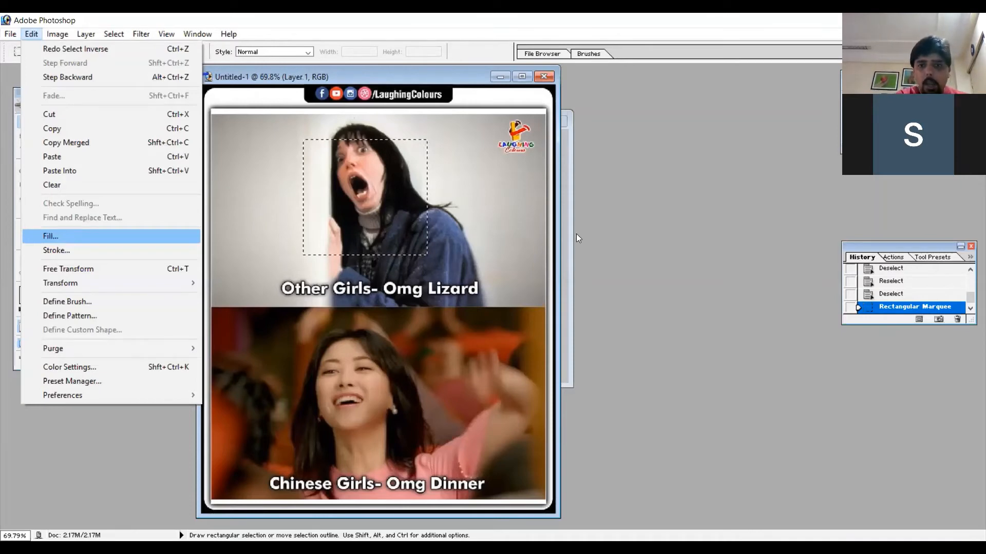
pyautogui.press('Return')
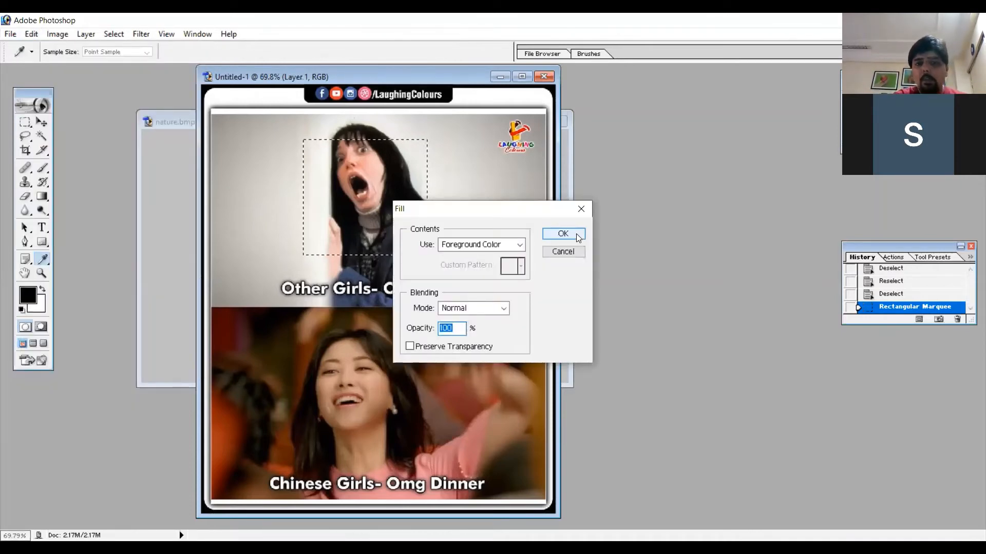
pyautogui.click(576, 233)
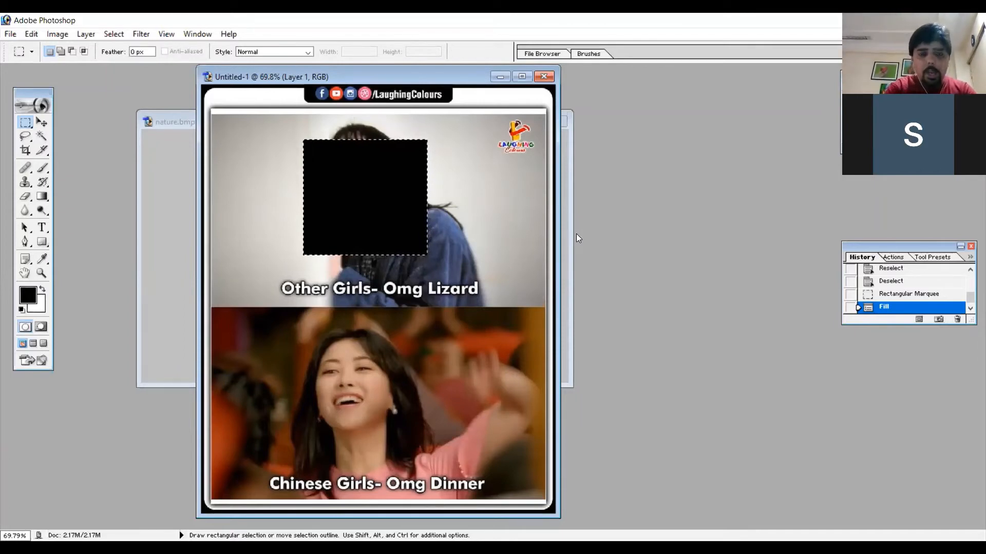
pyautogui.hotkey('ctrl', 'z')
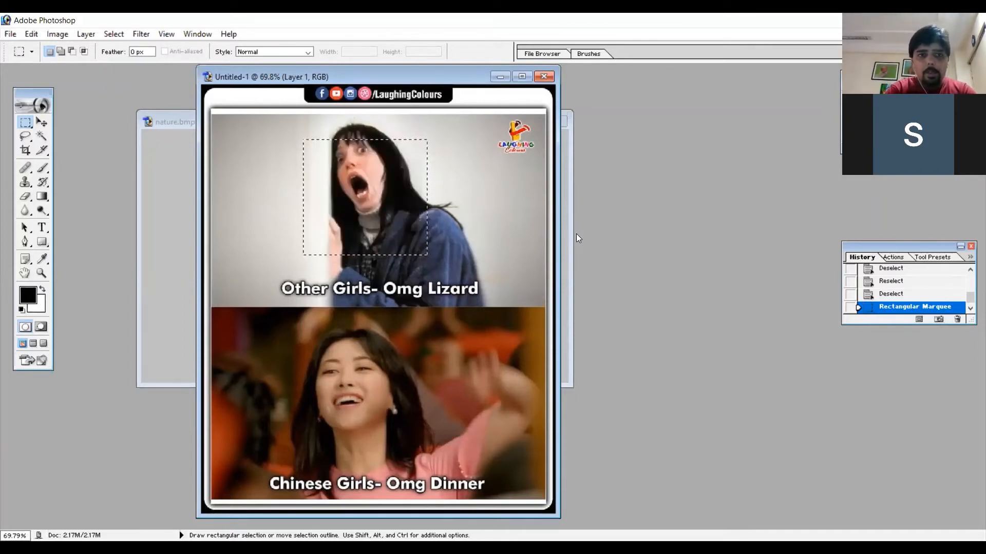
# Invert the rectangular selection and fill everything outside it with the foreground color at 100% opacity, then undo the fill.
pyautogui.click(114, 33)
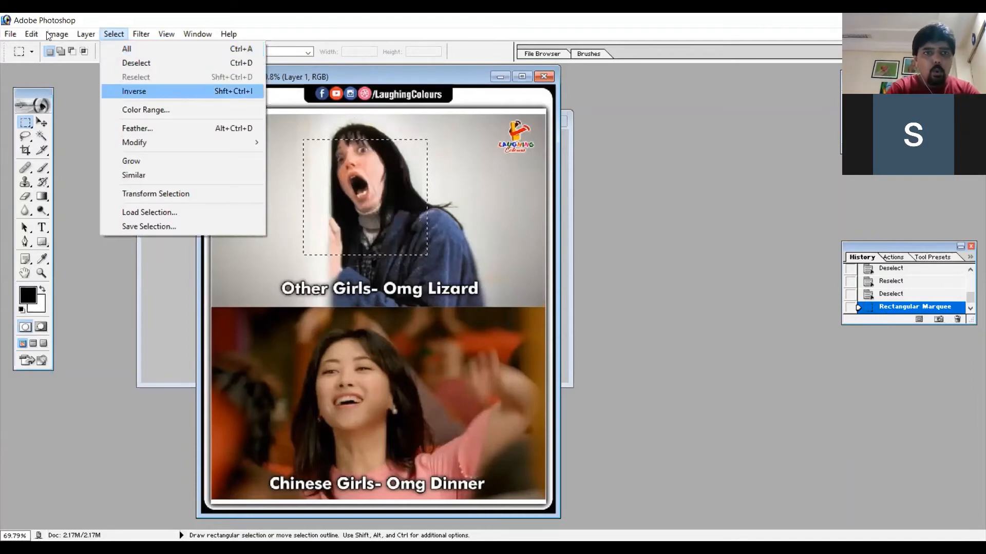
pyautogui.press('Return')
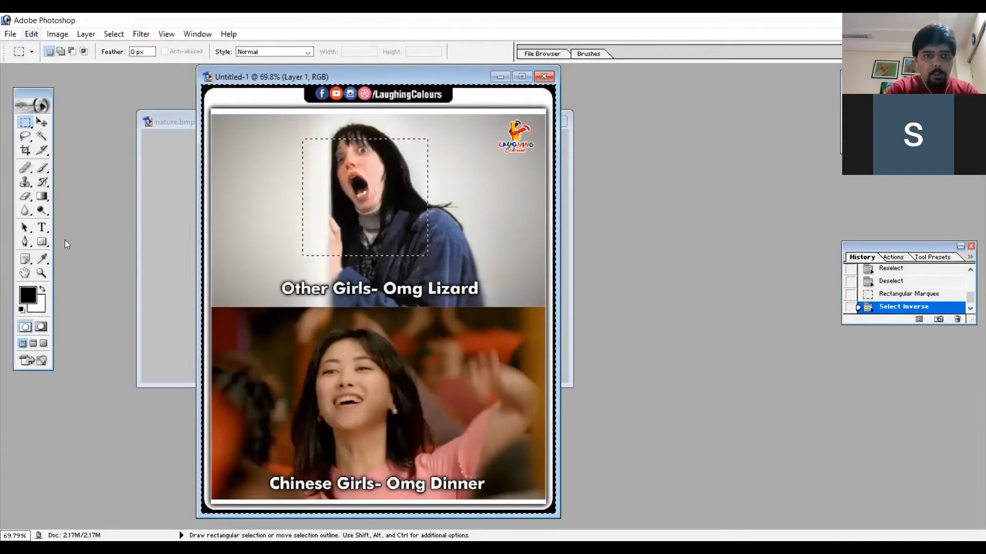
pyautogui.hotkey('alt', 'e')
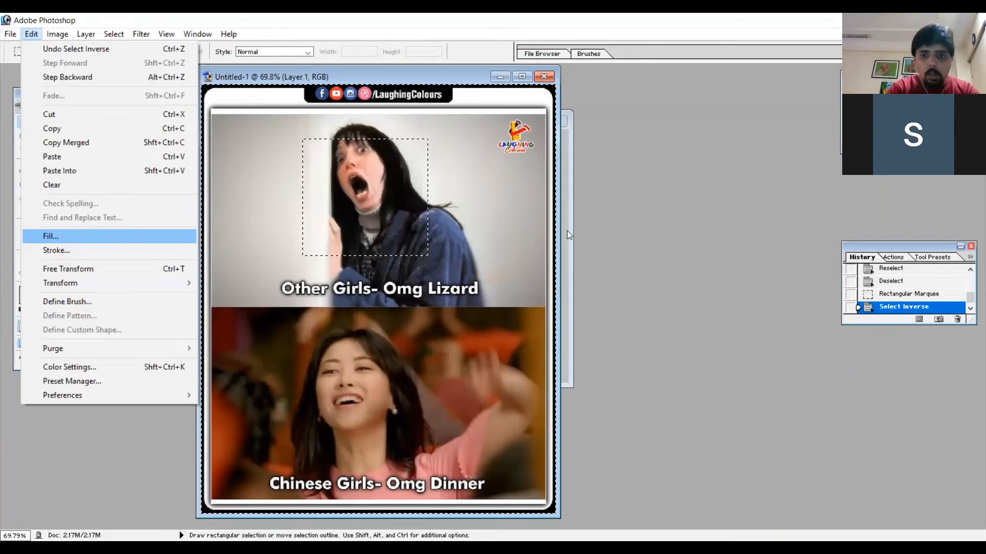
pyautogui.press('Return')
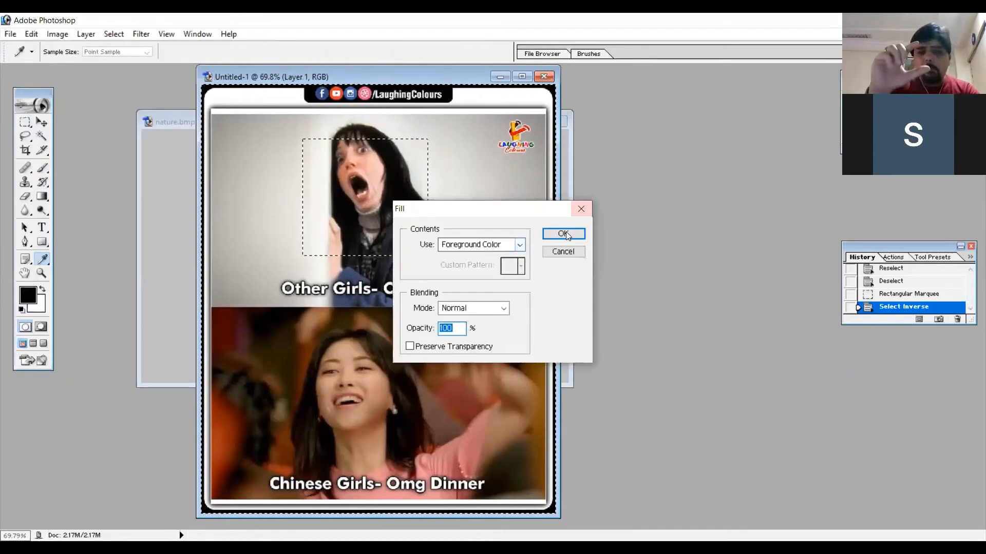
pyautogui.click(566, 233)
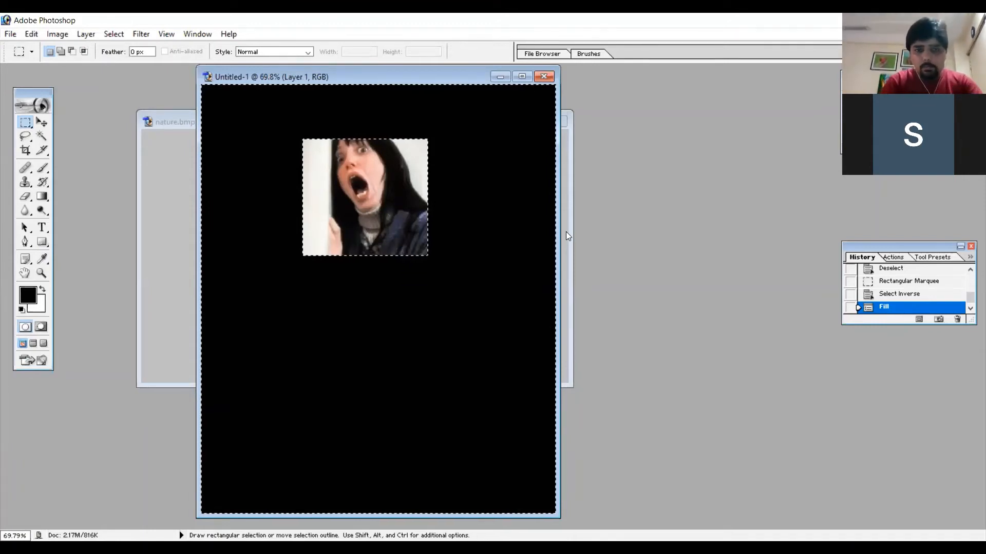
pyautogui.hotkey('ctrl', 'z')
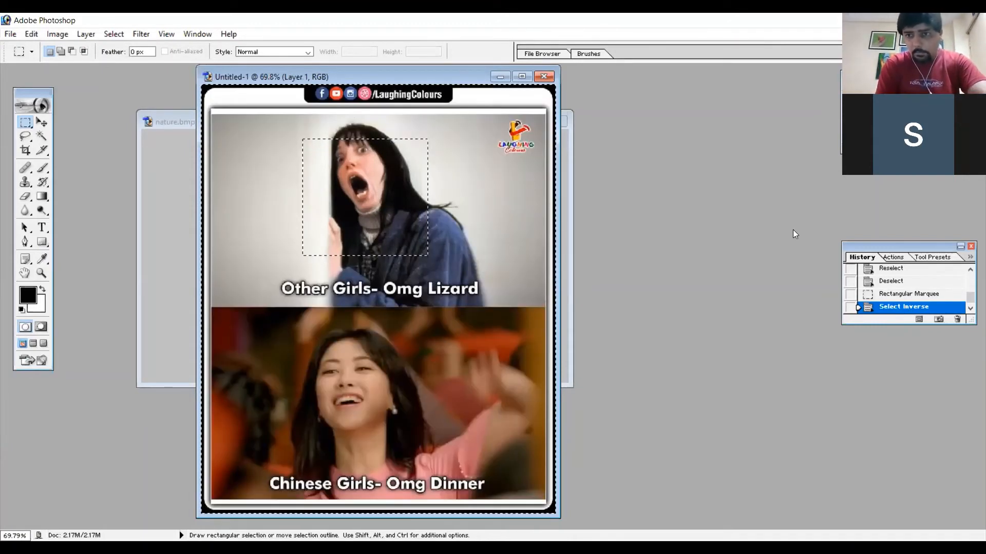
# Revert to the Deselect history state before the rectangle and draw a new rectangular selection over the upper woman's face.
pyautogui.click(908, 284)
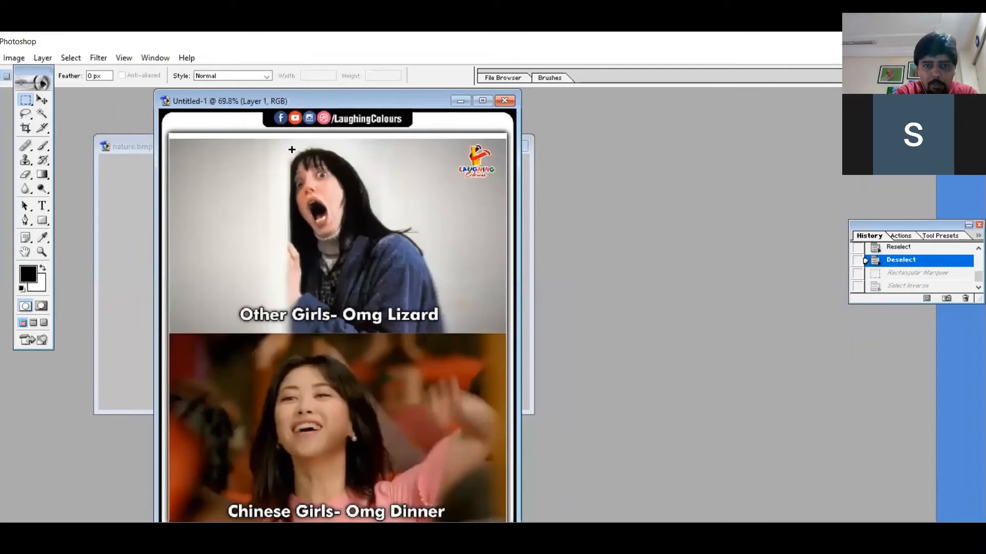
pyautogui.moveTo(292, 149); pyautogui.dragTo(422, 266)
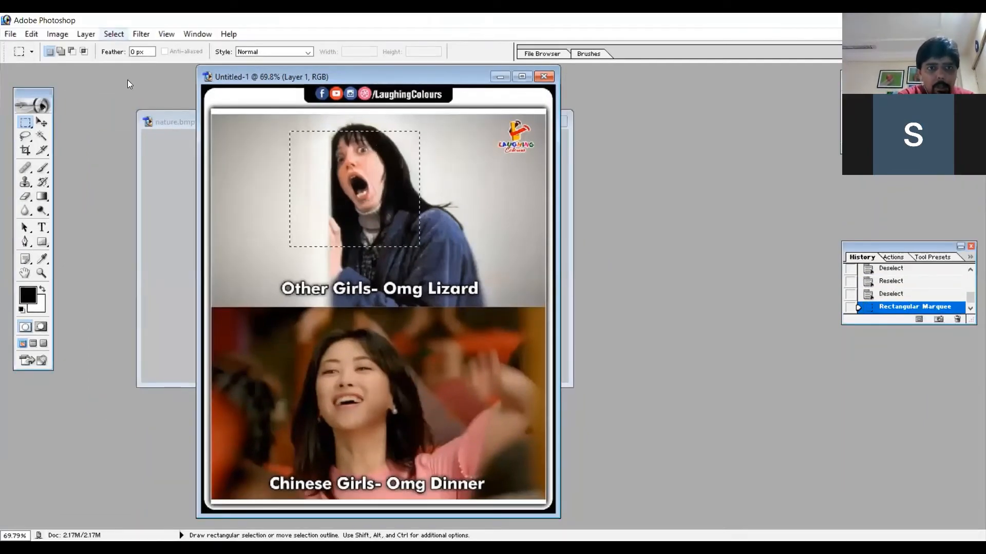
# Select the entire canvas, then undo that to restore the rectangular selection.
pyautogui.click(122, 35)
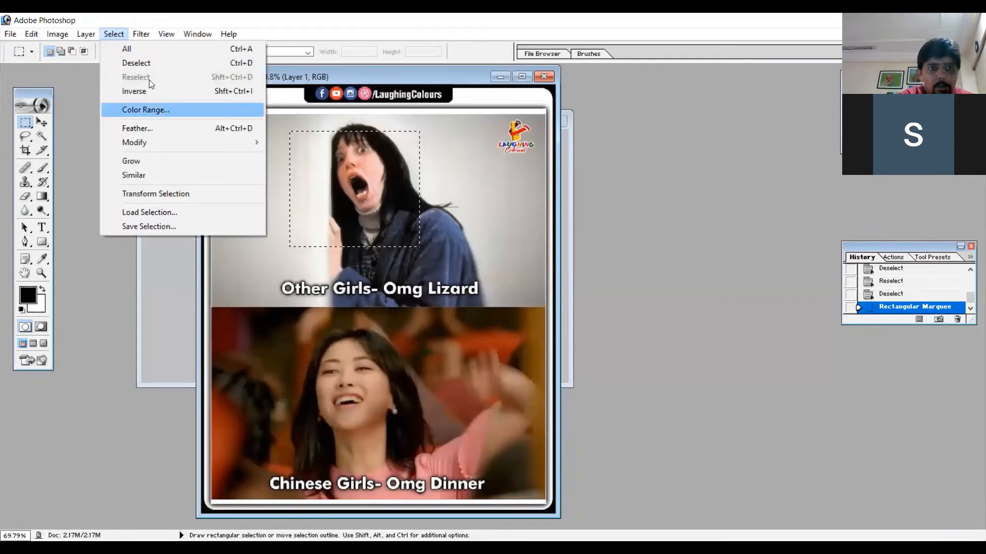
pyautogui.click(154, 48)
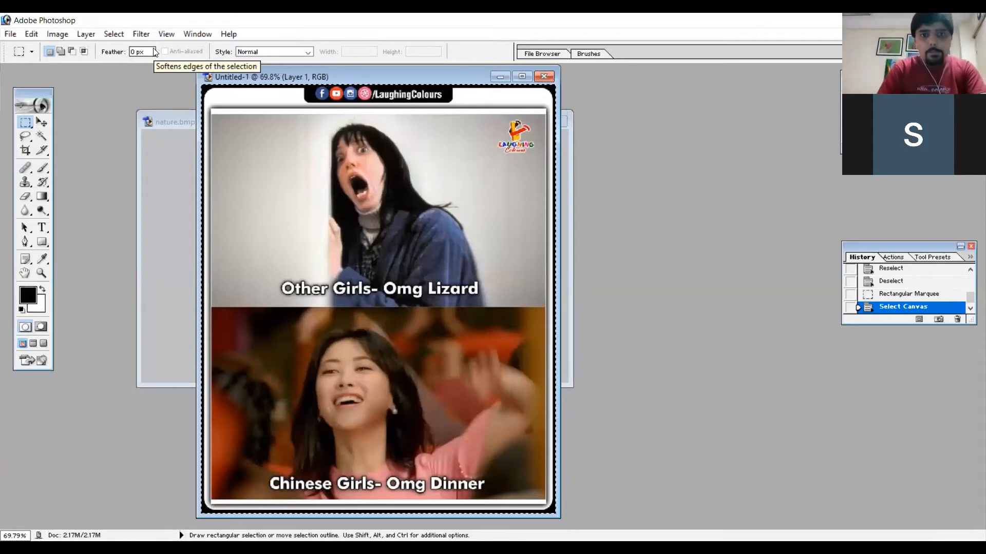
pyautogui.hotkey('ctrl', 'z')
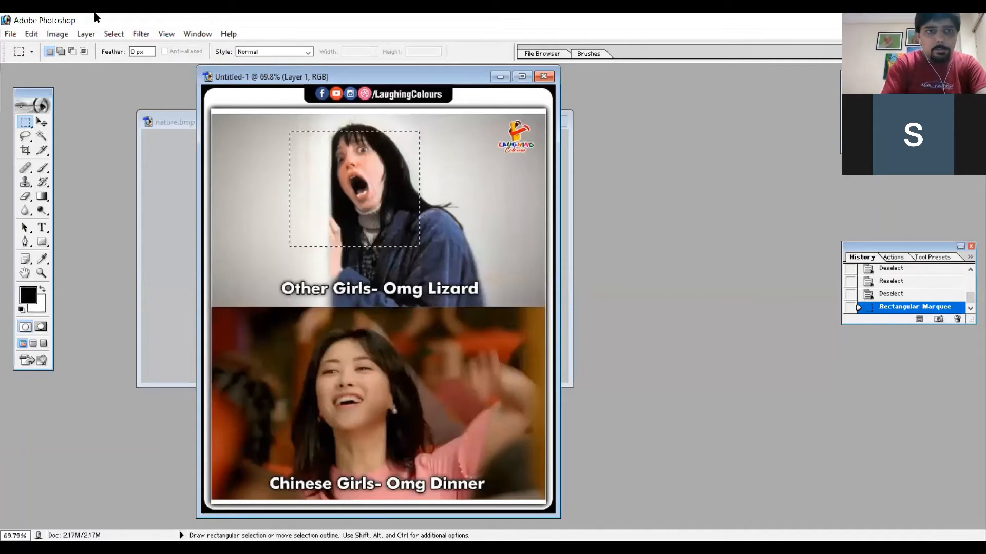
# Feather the rectangular selection with a radius of 10 pixels.
pyautogui.click(111, 34)
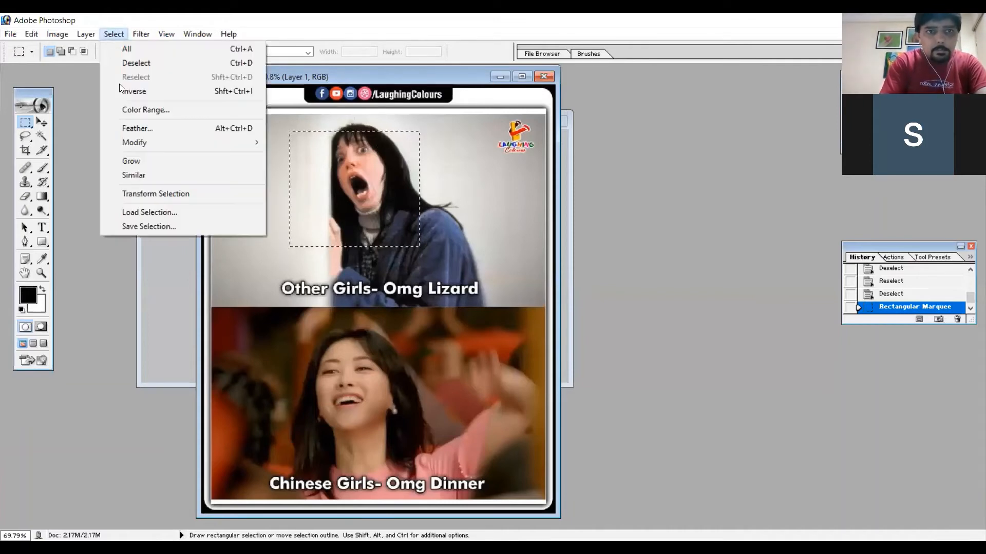
pyautogui.click(132, 128)
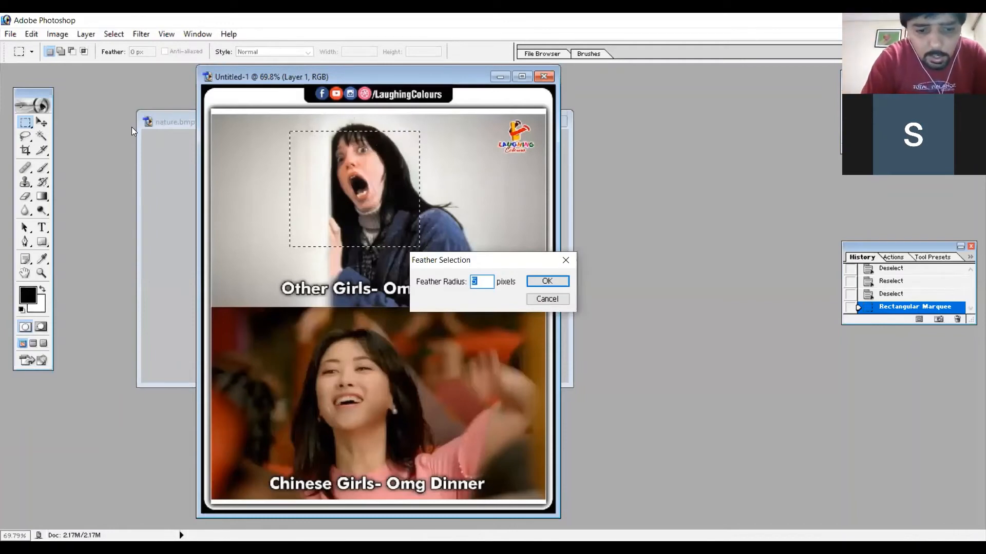
pyautogui.write('10')
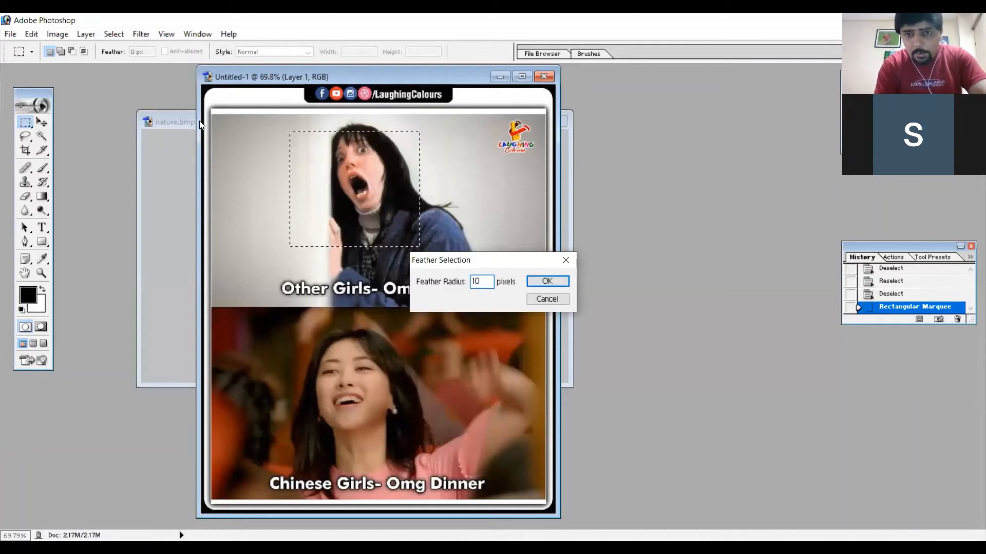
pyautogui.click(547, 282)
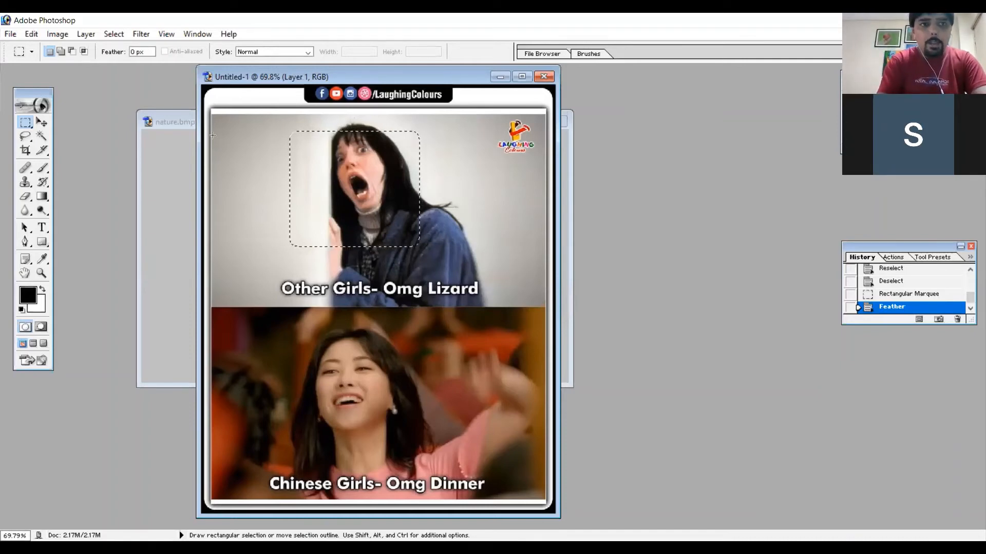
# Fill the feathered rectangular selection with the foreground color at 100% opacity in Normal mode, and deselect it.
pyautogui.click(32, 33)
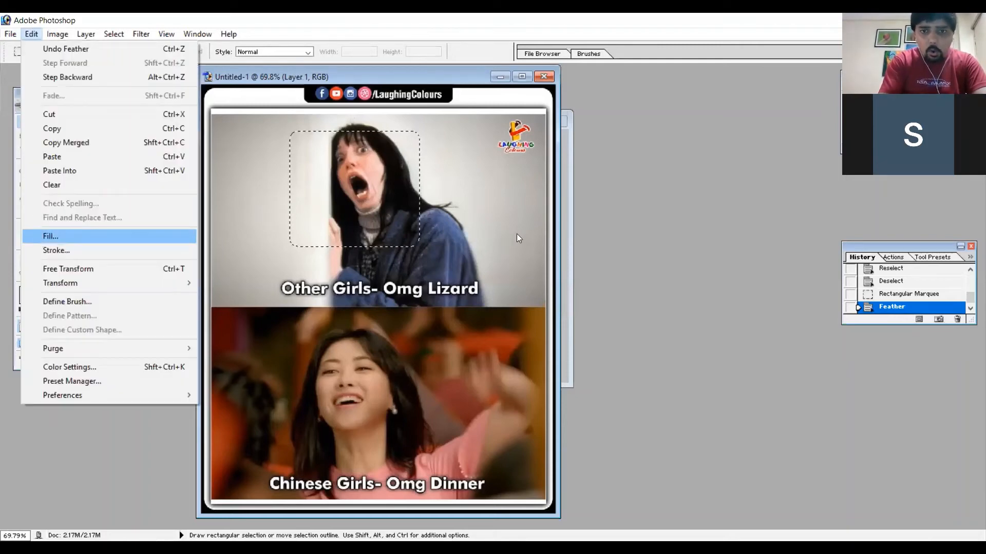
pyautogui.press('Return')
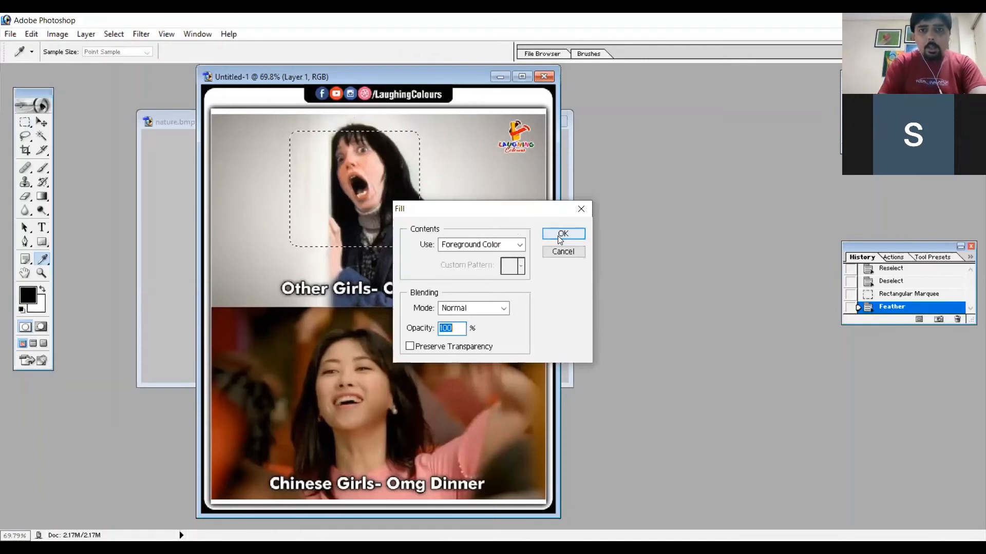
pyautogui.click(559, 236)
pyautogui.hotkey('ctrl', 'd')
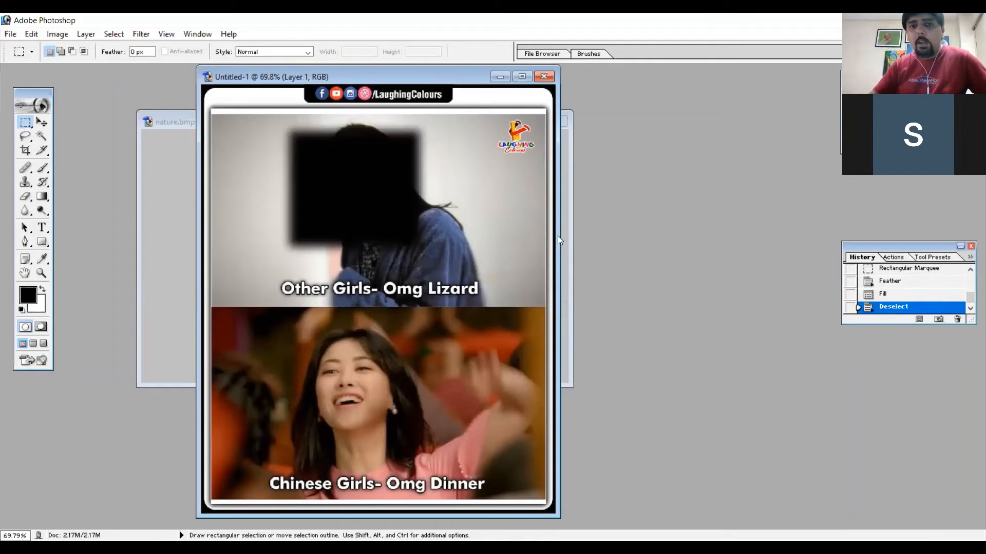
# Undo the deselection, fill and feather, and clear the rectangular selection over the upper woman's face.
pyautogui.hotkey('ctrl', 'z')
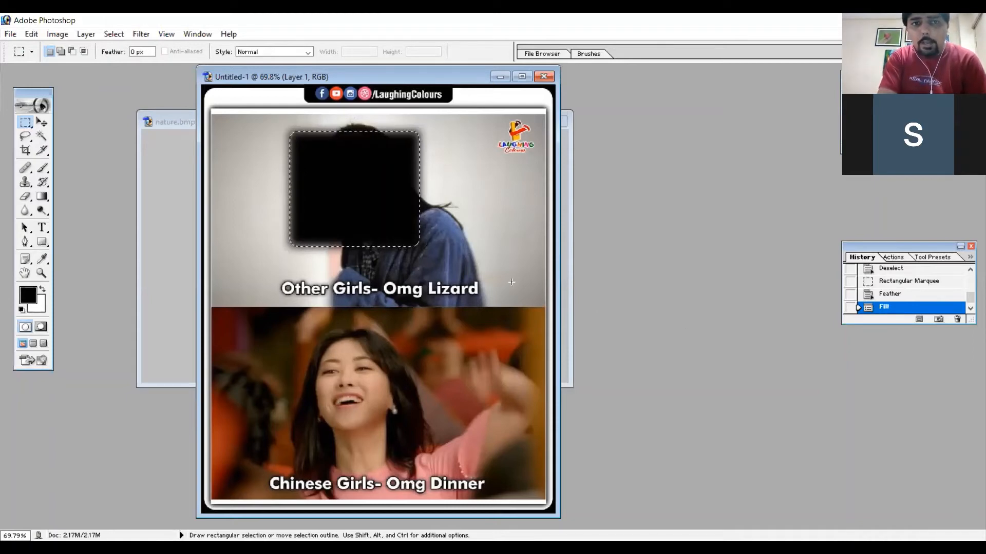
pyautogui.hotkey('ctrl', 'alt', 'z')
pyautogui.hotkey('ctrl', 'alt', 'z')
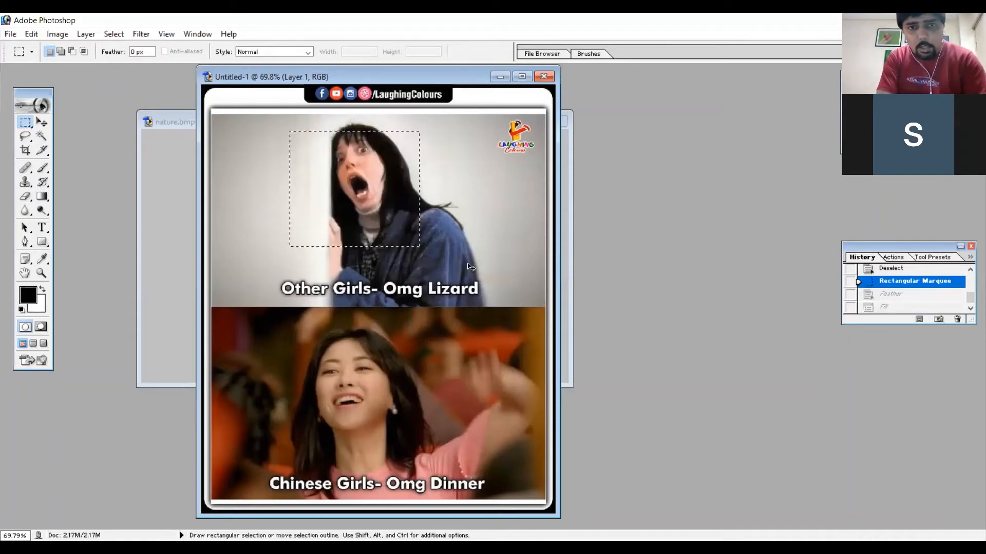
pyautogui.click(273, 316)
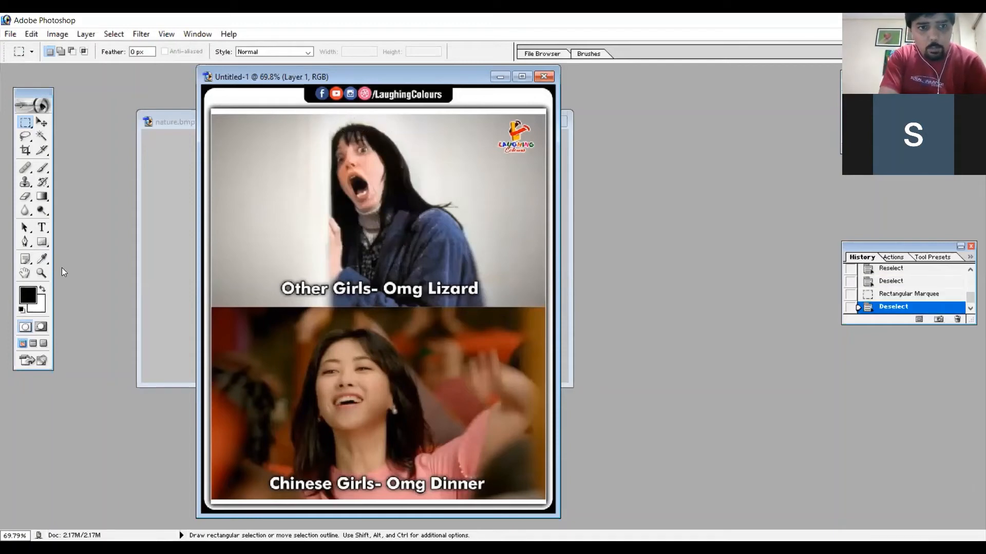
# Draw an elliptical marquee selection around the upper woman's open mouth.
pyautogui.click(41, 274)
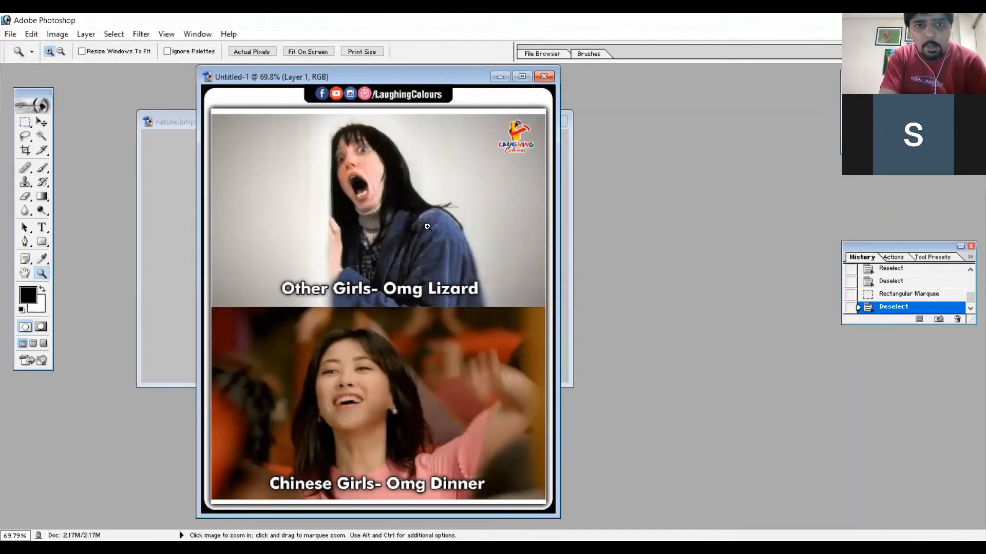
pyautogui.moveTo(322, 133); pyautogui.dragTo(427, 226)
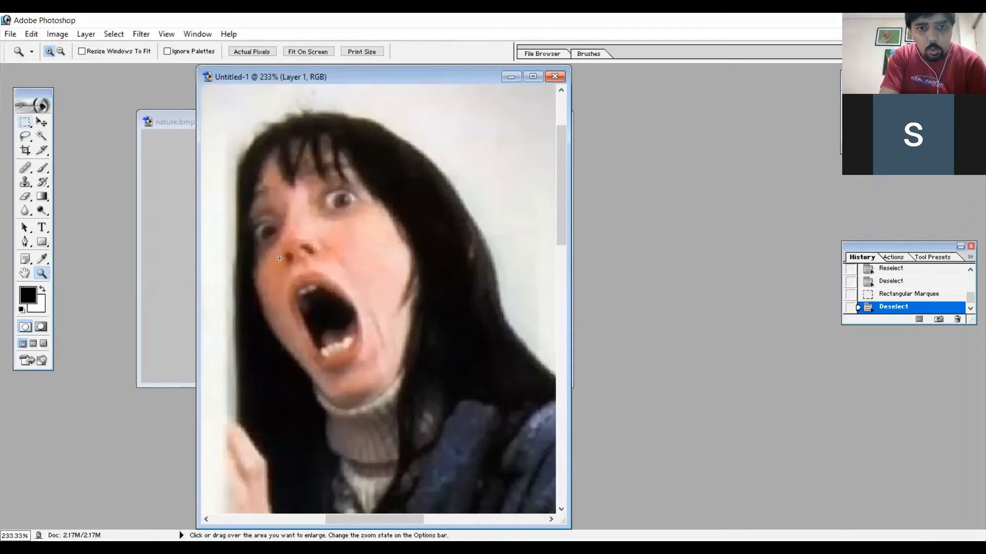
pyautogui.hotkey('shift', 'm')
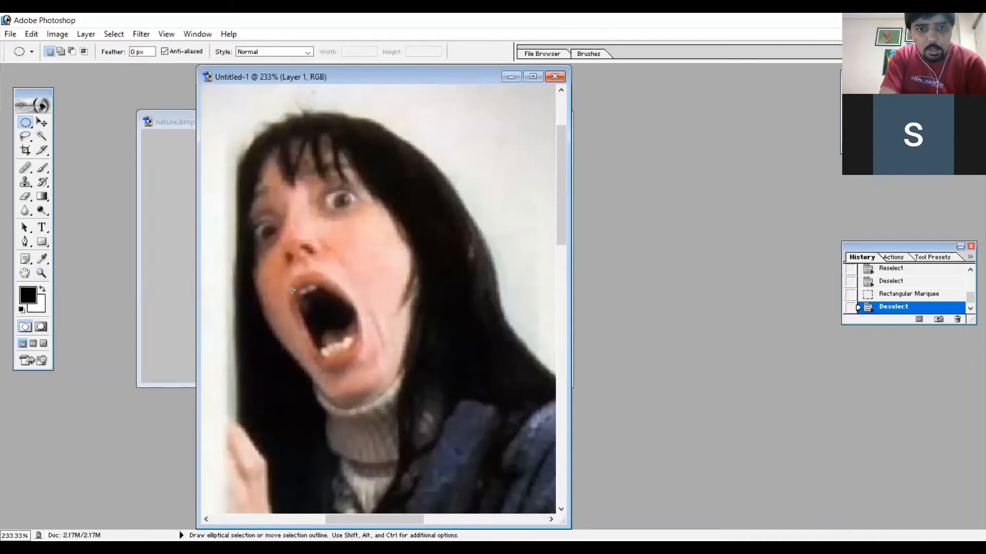
pyautogui.moveTo(325, 311); pyautogui.dragTo(300, 290)
pyautogui.moveTo(350, 348); pyautogui.dragTo(352, 355)
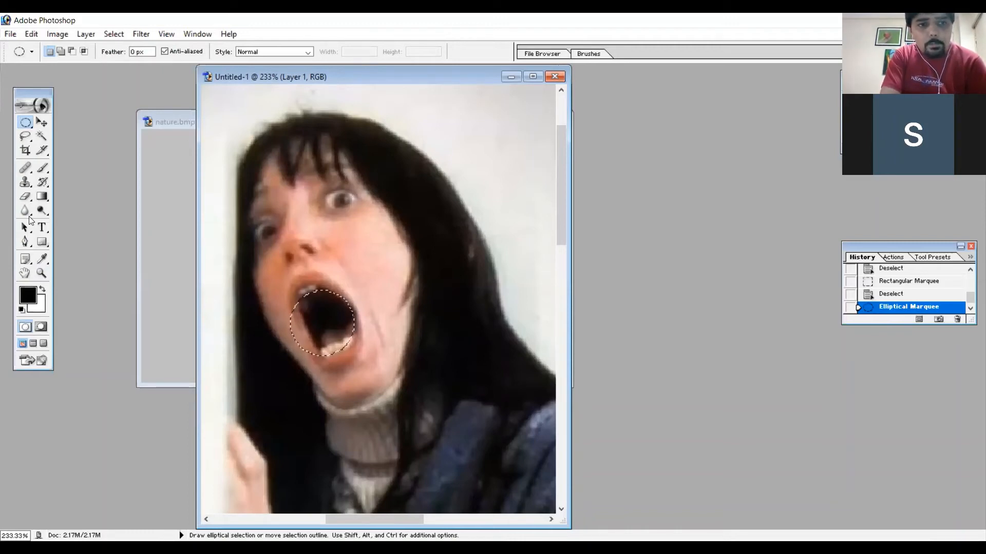
# Set the foreground color to bright red, F50C0C.
pyautogui.click(34, 298)
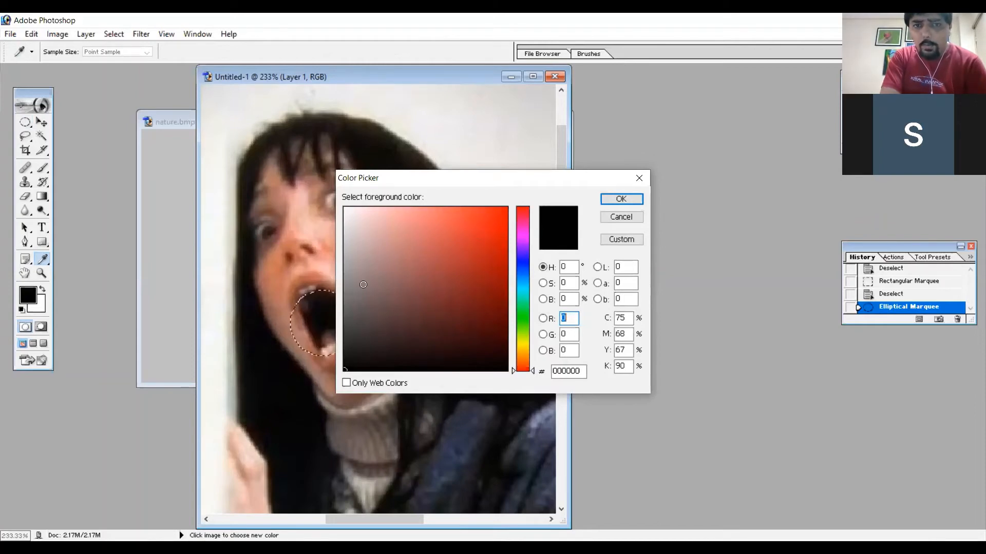
pyautogui.click(498, 212)
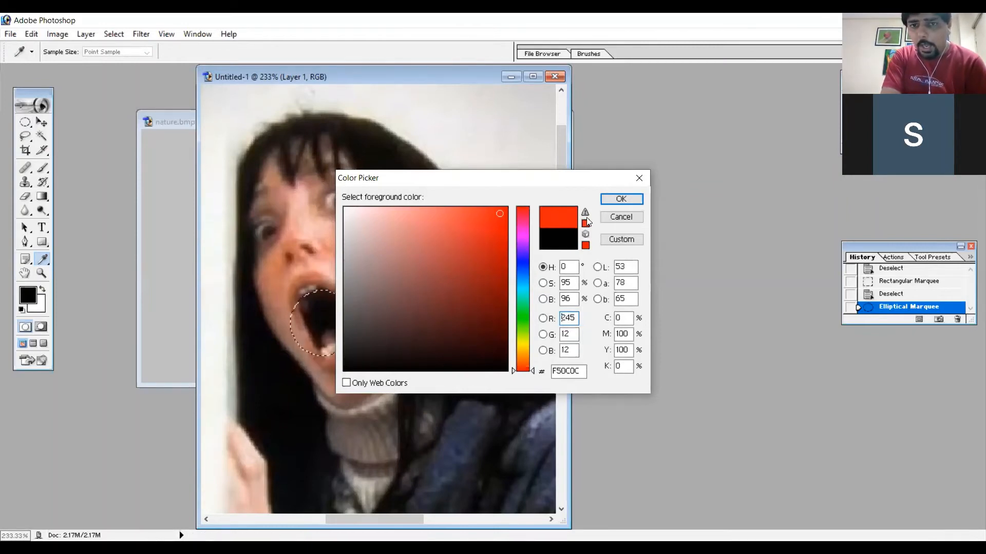
pyautogui.click(621, 199)
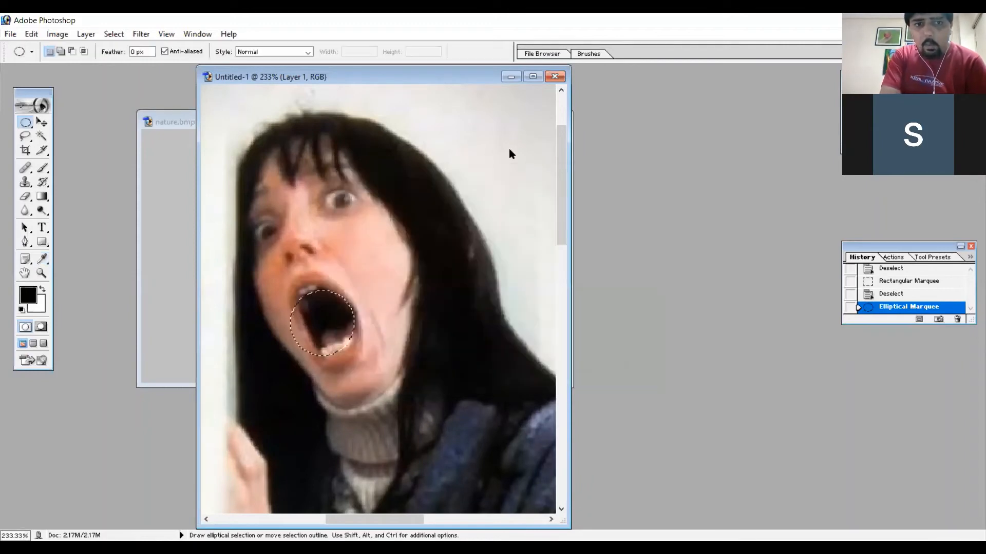
# Feather the elliptical mouth selection with a radius of 10 pixels.
pyautogui.click(119, 35)
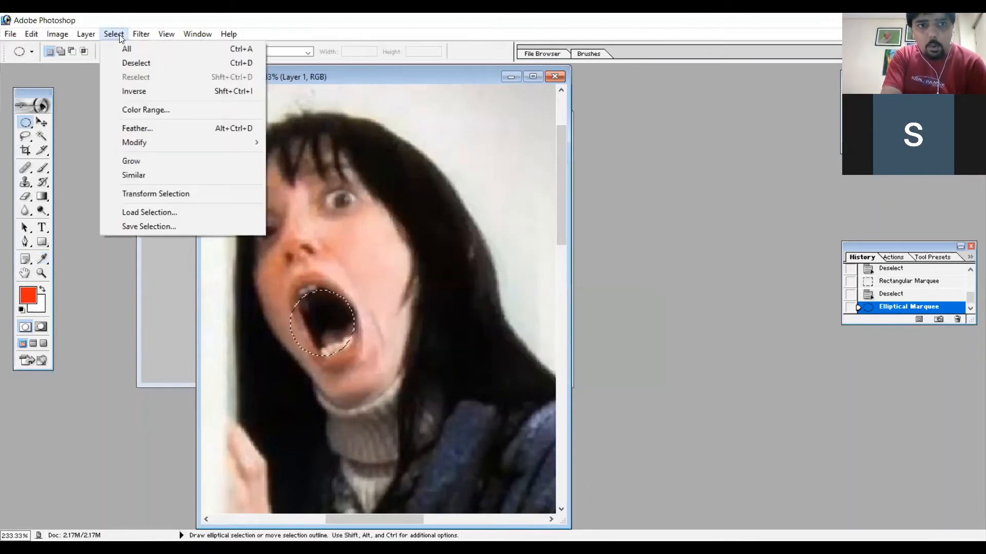
pyautogui.click(144, 134)
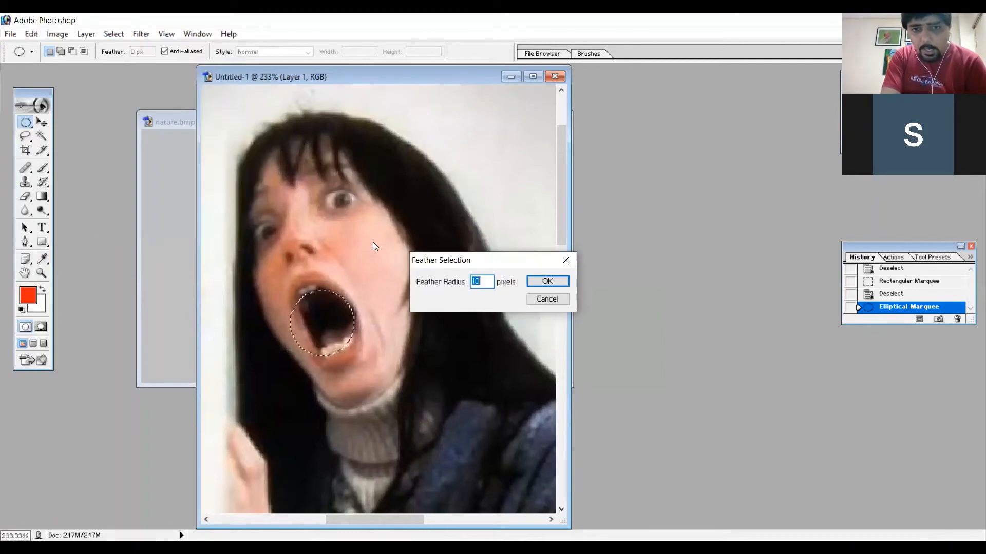
pyautogui.click(550, 281)
# Fill the feathered mouth selection with the foreground color at 100% opacity and deselect it, then revert to the Elliptical Marquee history state.
pyautogui.click(30, 34)
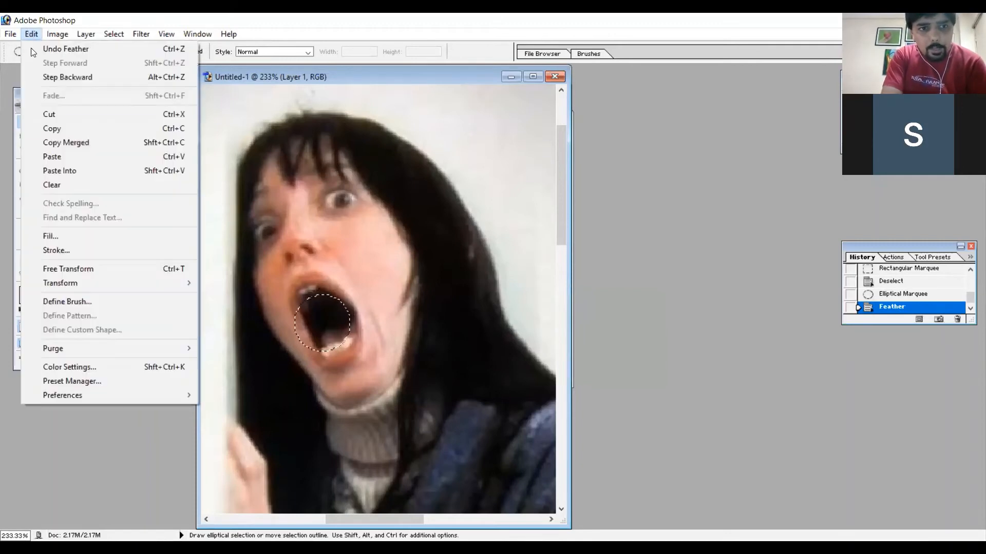
pyautogui.click(67, 234)
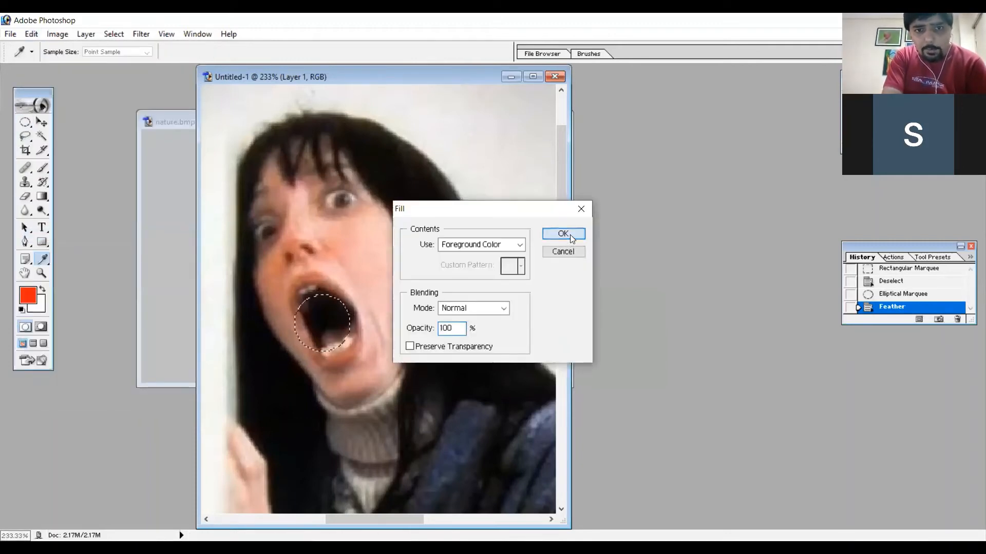
pyautogui.click(569, 235)
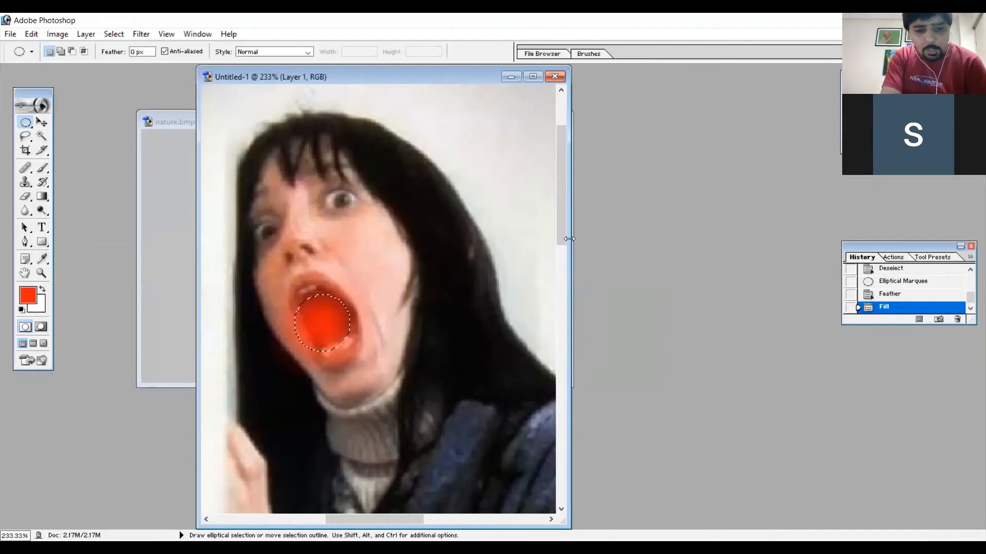
pyautogui.hotkey('ctrl', 'd')
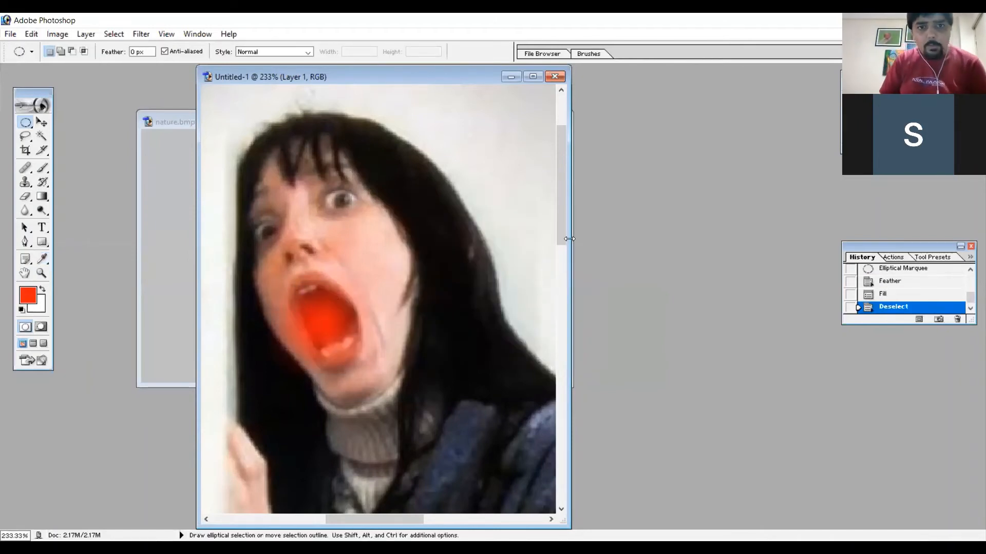
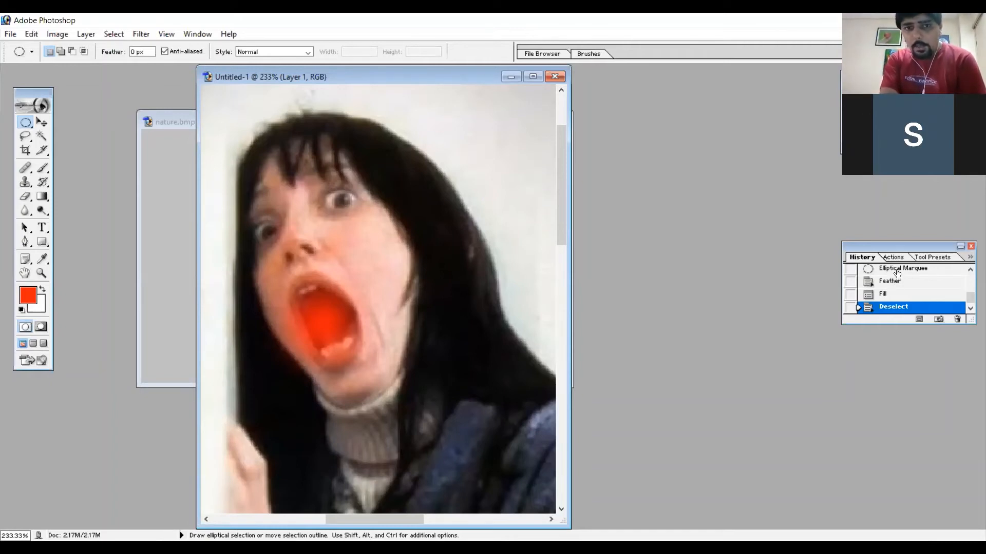
pyautogui.click(897, 269)
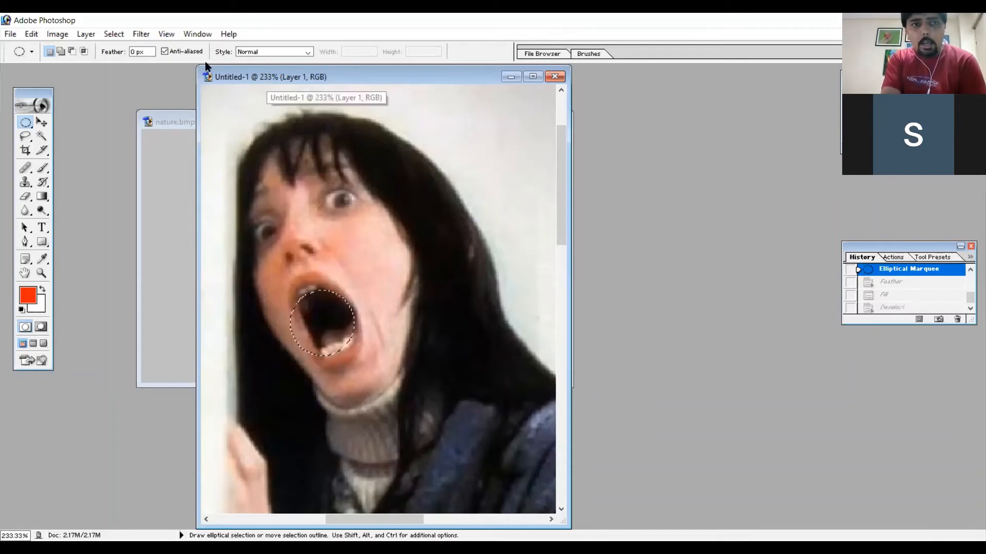
pyautogui.click(114, 34)
pyautogui.moveTo(133, 143)
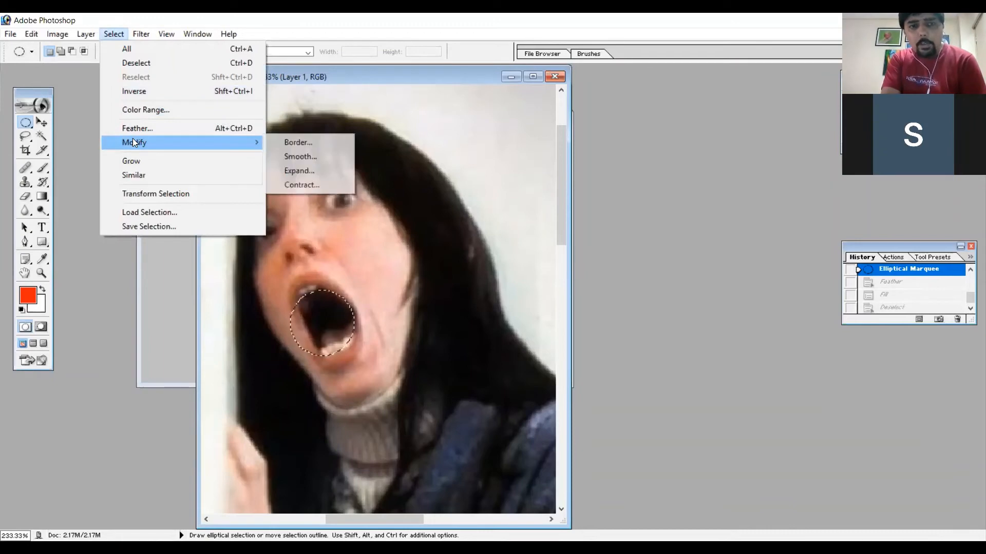
pyautogui.click(181, 133)
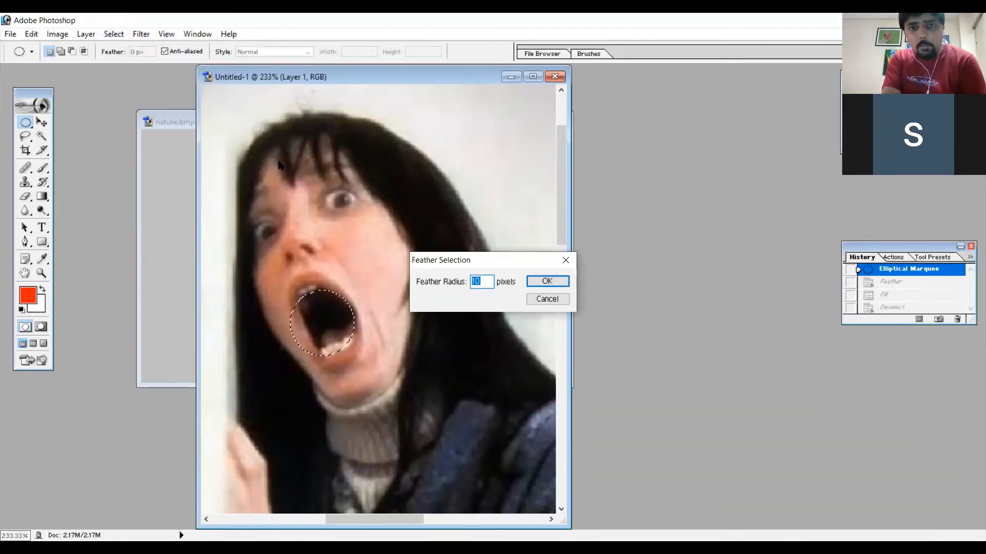
pyautogui.click(540, 301)
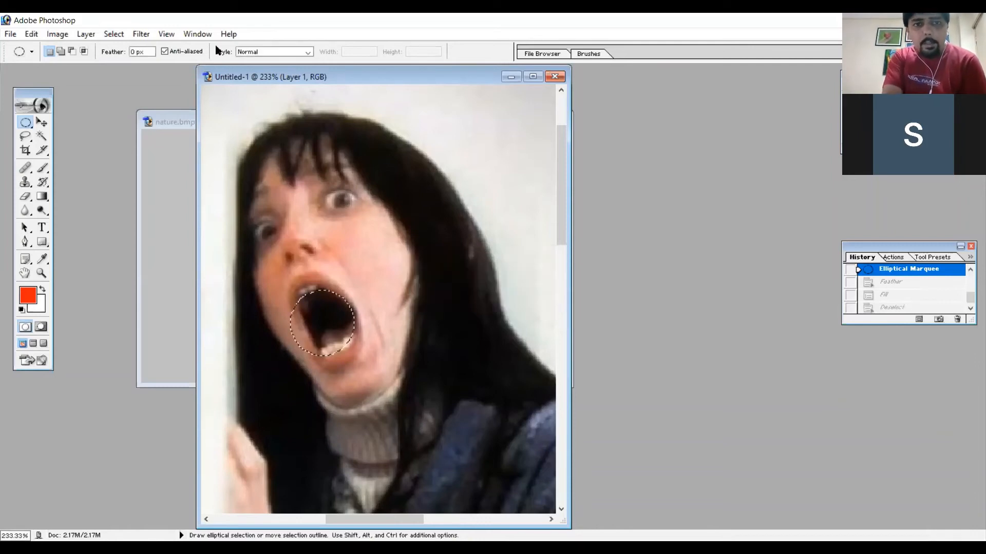
# Convert the elliptical mouth selection into a border selection 10 pixels wide.
pyautogui.click(115, 35)
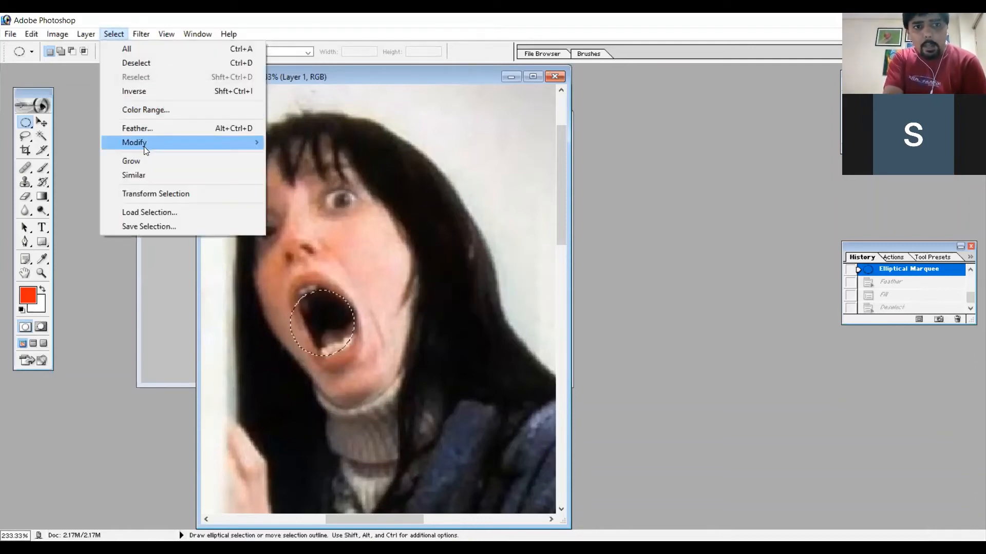
pyautogui.moveTo(145, 150)
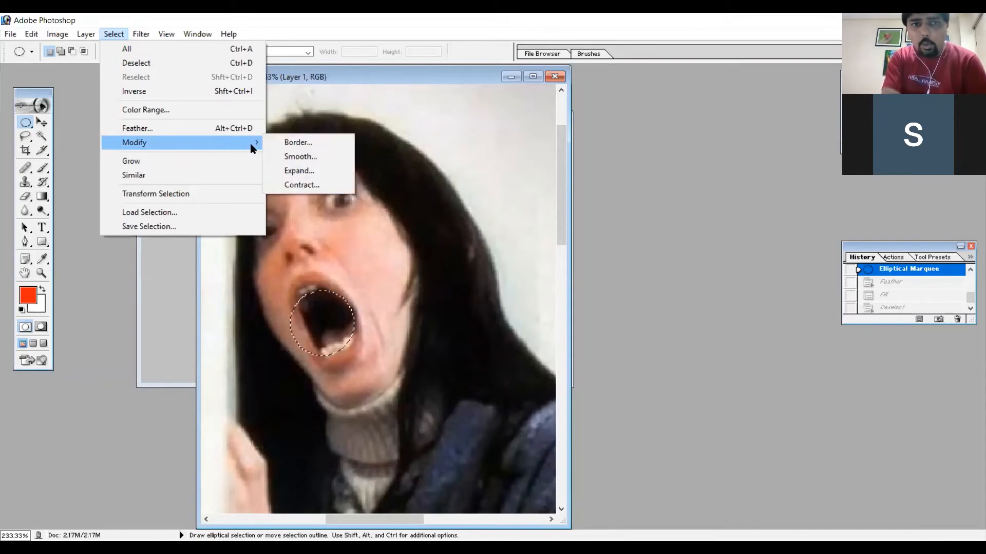
pyautogui.click(293, 145)
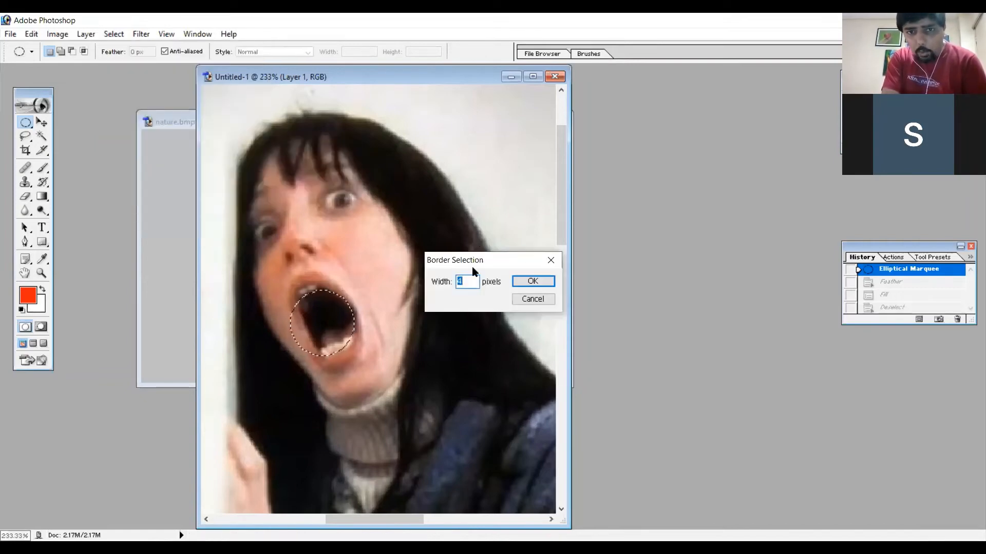
pyautogui.click(460, 282)
pyautogui.moveTo(461, 282); pyautogui.dragTo(445, 284)
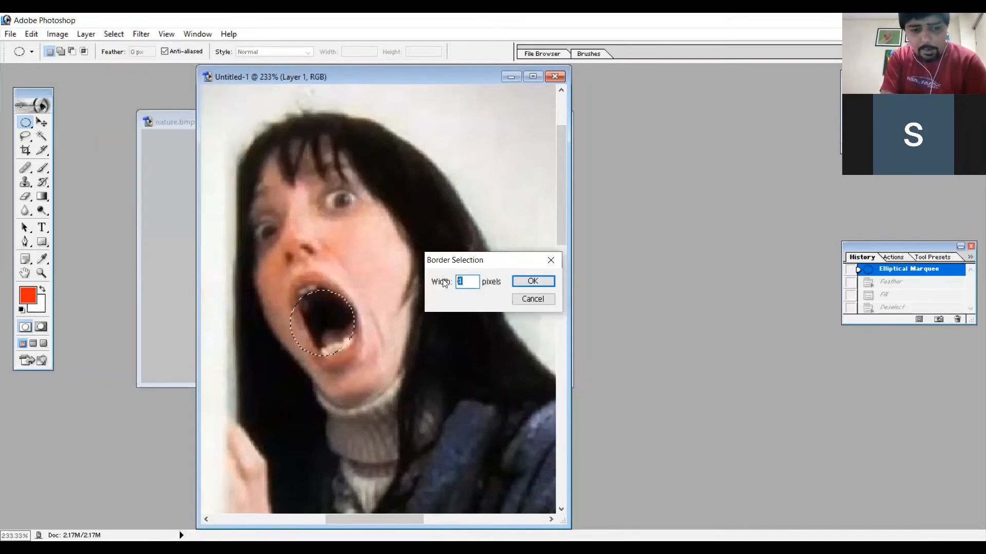
pyautogui.write('10')
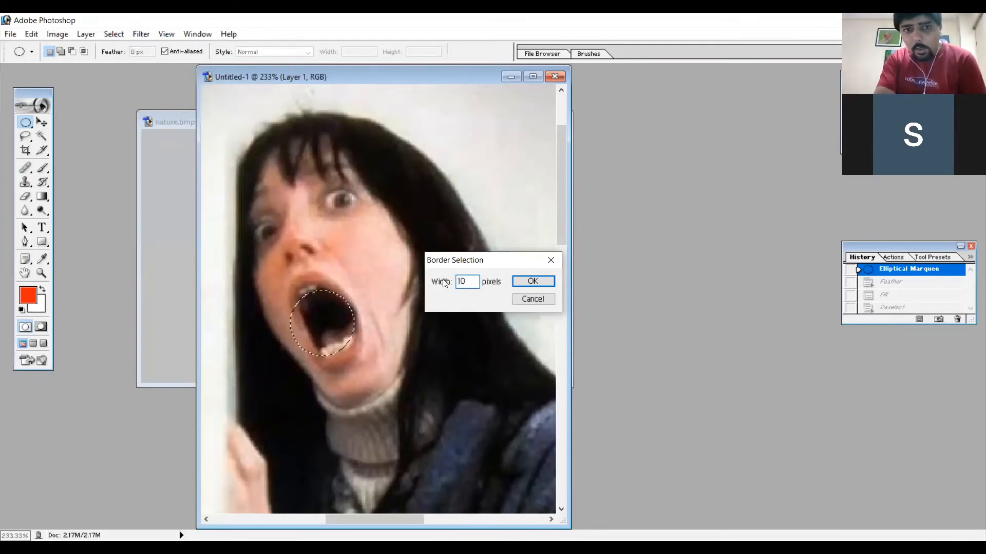
pyautogui.press('Return')
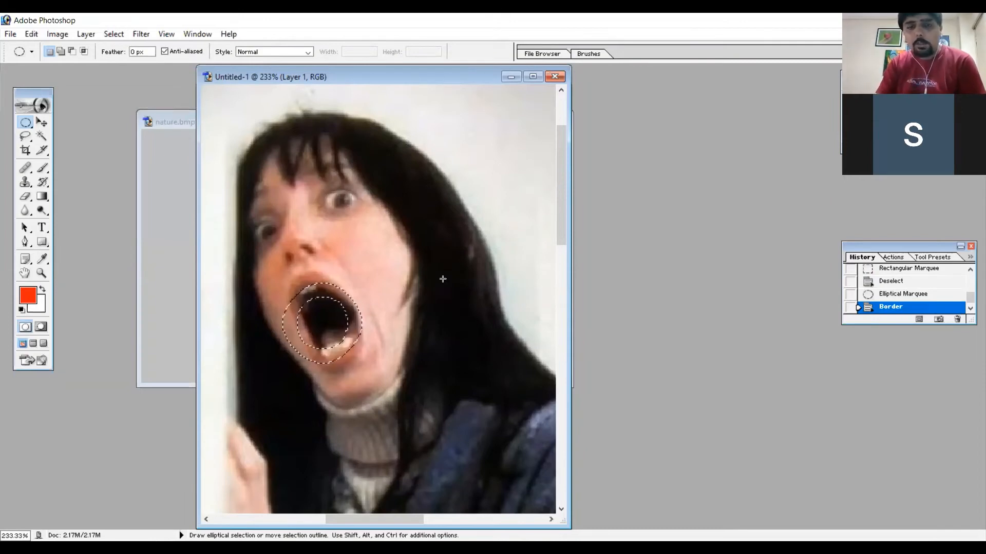
# Fill the border selection with the foreground color at 100% opacity, then undo back to the Elliptical Marquee history state.
pyautogui.click(29, 34)
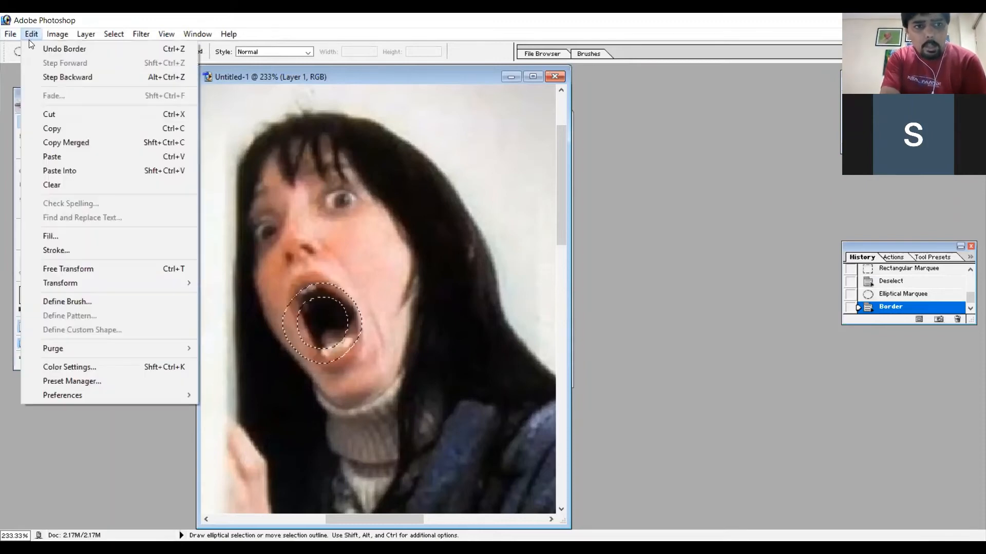
pyautogui.click(80, 240)
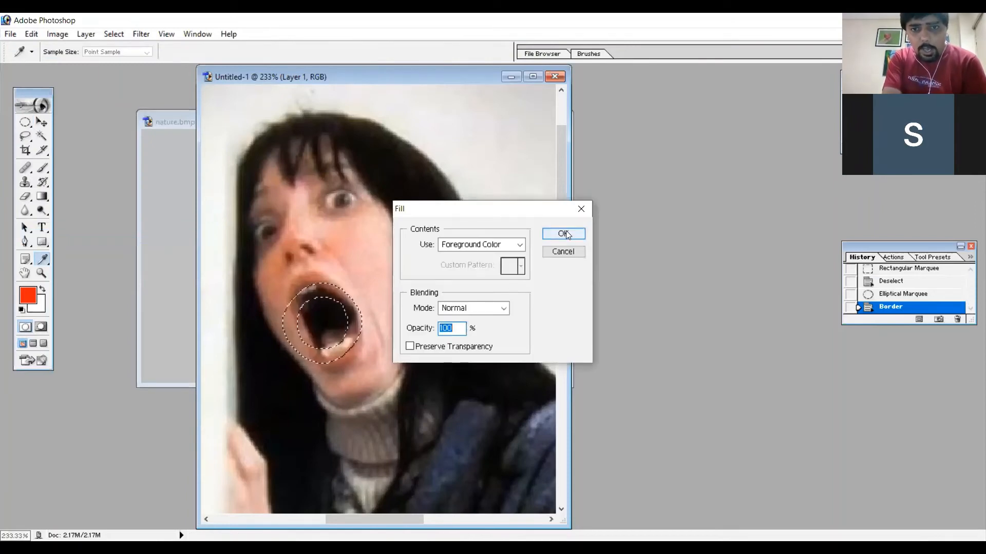
pyautogui.click(563, 233)
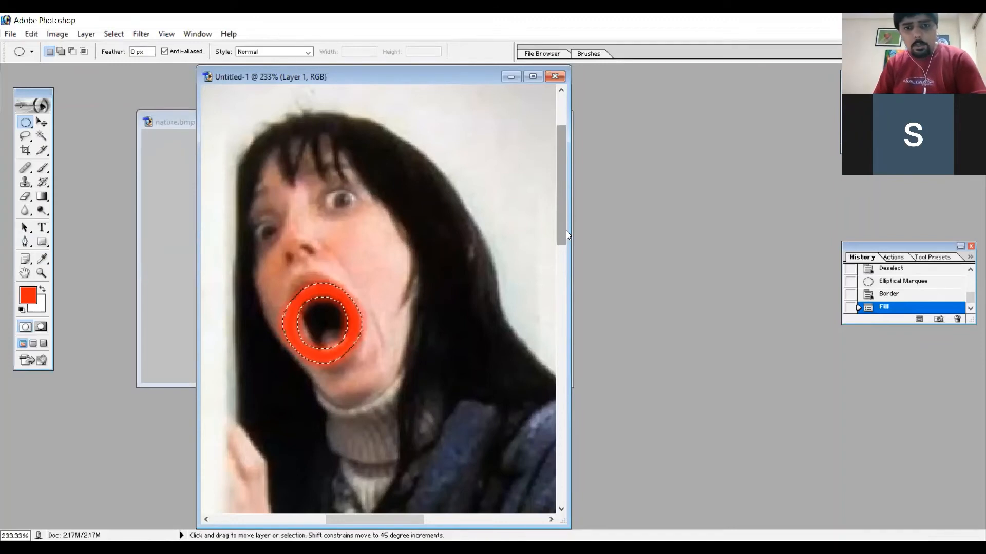
pyautogui.hotkey('ctrl', 'z')
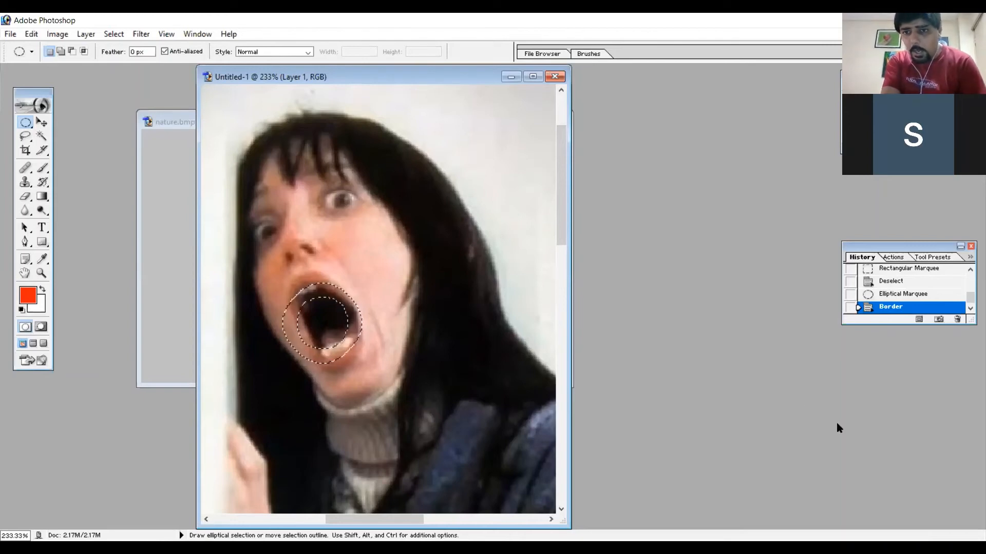
pyautogui.click(896, 297)
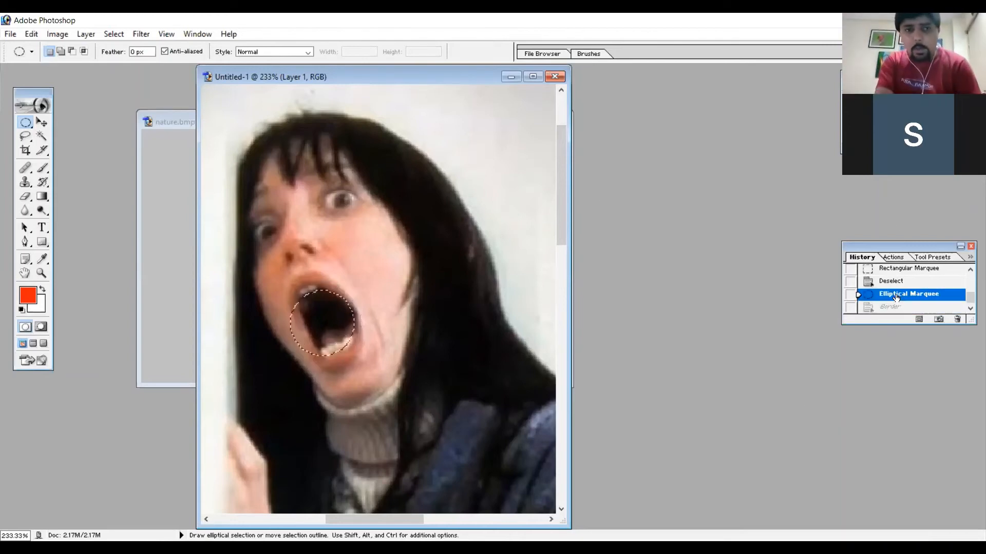
# Smooth the elliptical mouth selection with a sample radius of 6 pixels.
pyautogui.click(111, 35)
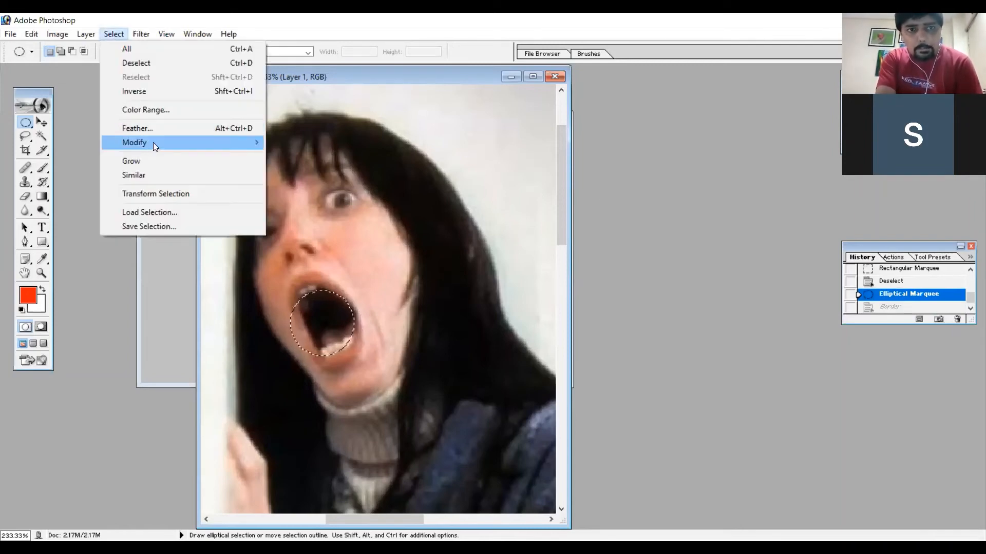
pyautogui.moveTo(153, 143)
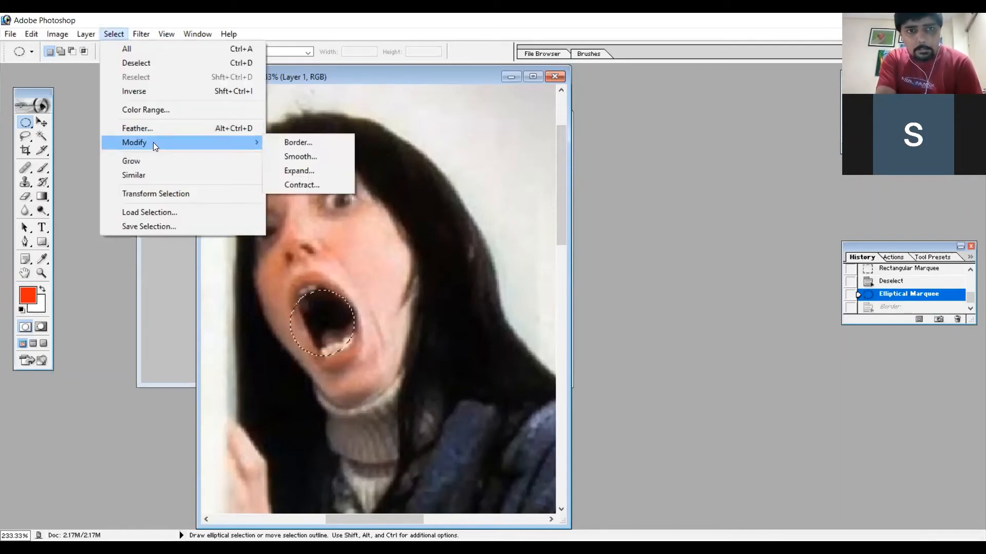
pyautogui.click(300, 165)
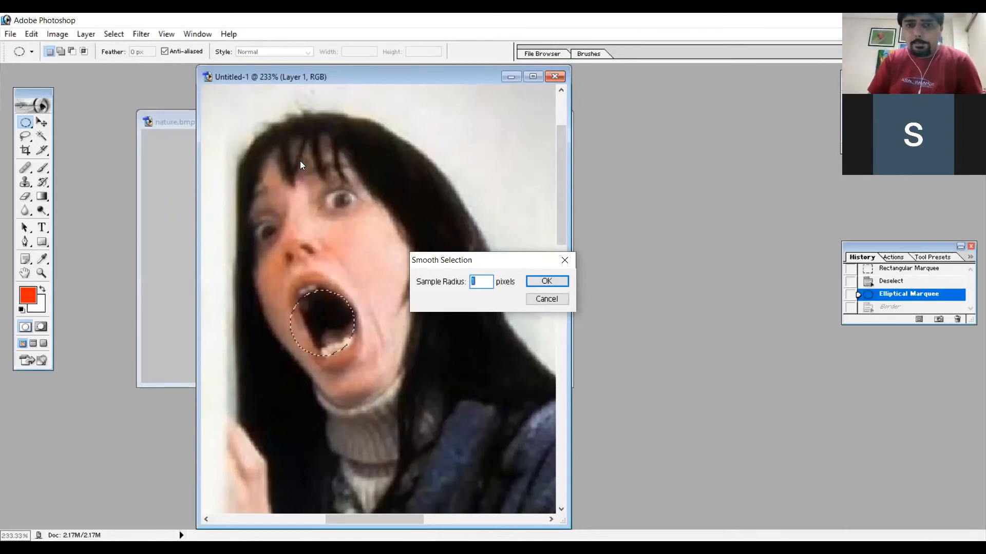
pyautogui.write('6')
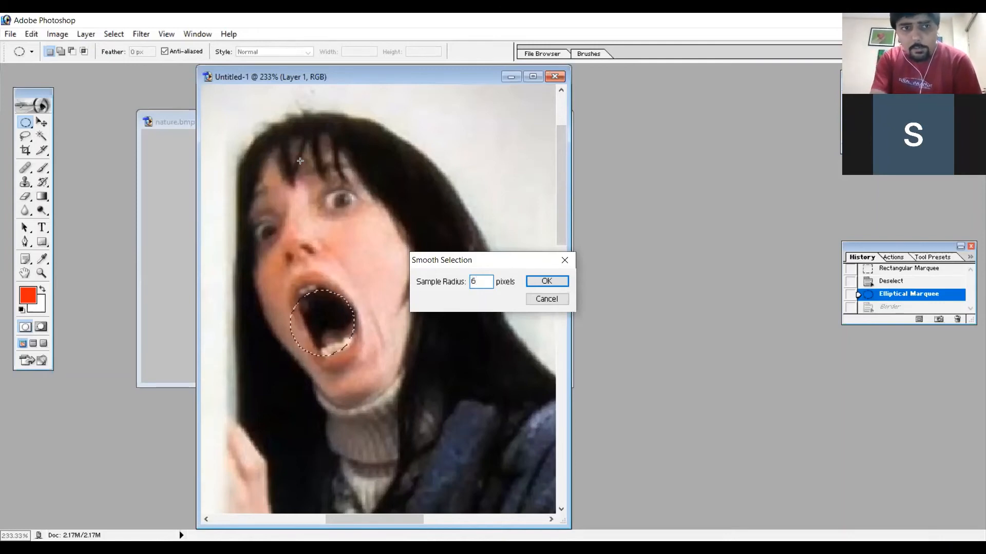
pyautogui.press('Return')
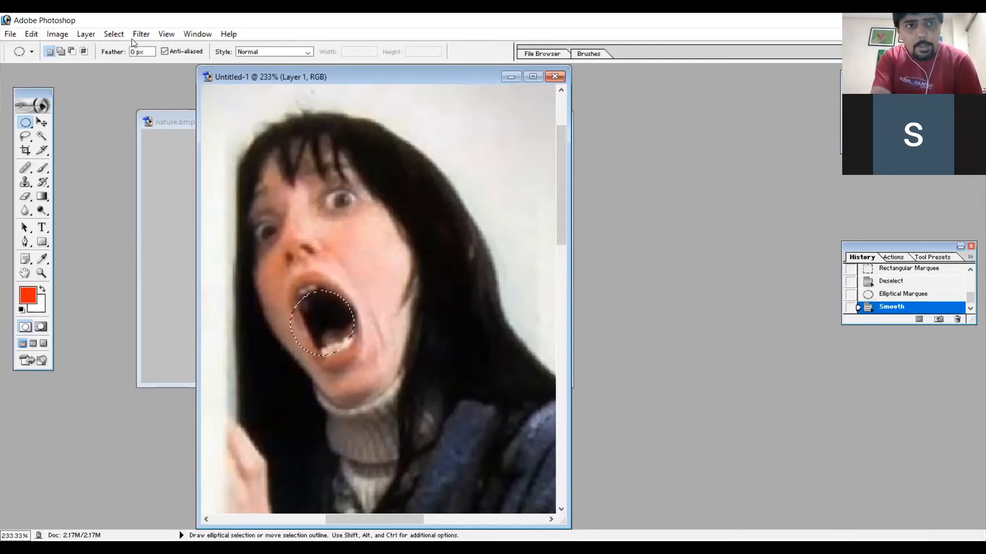
# Fill the smoothed mouth selection with the foreground color in Normal mode at 100% opacity, then deselect it.
pyautogui.click(34, 35)
pyautogui.click(108, 235)
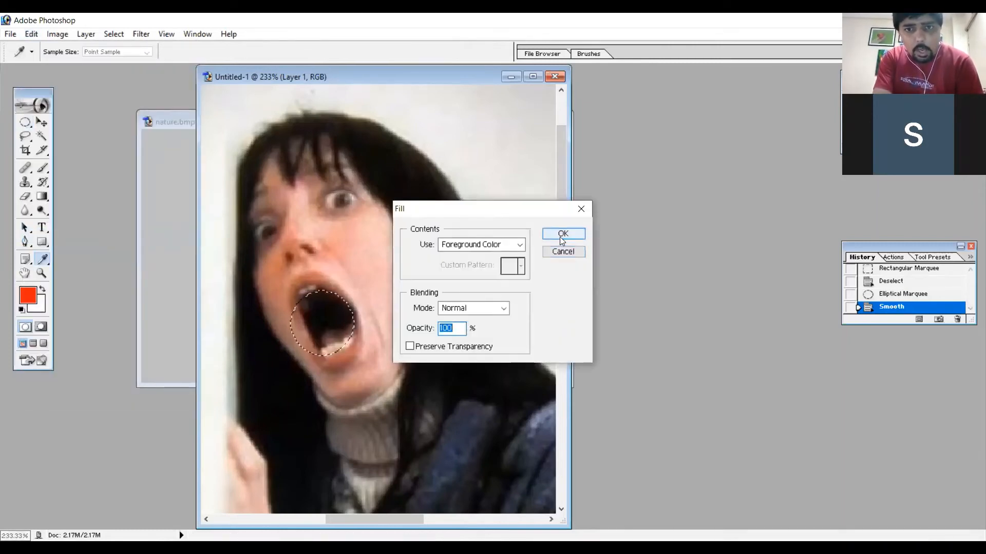
pyautogui.click(562, 235)
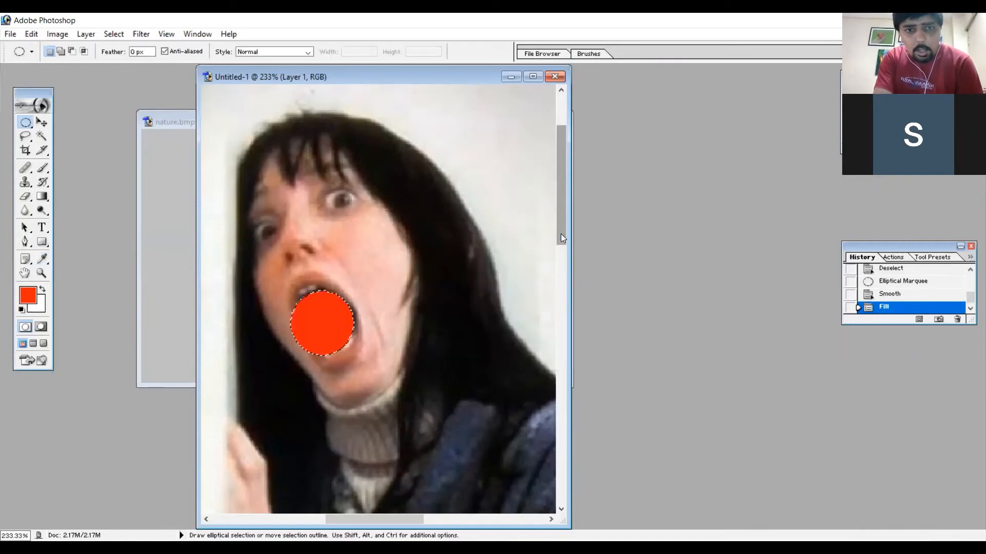
pyautogui.hotkey('ctrl', 'd')
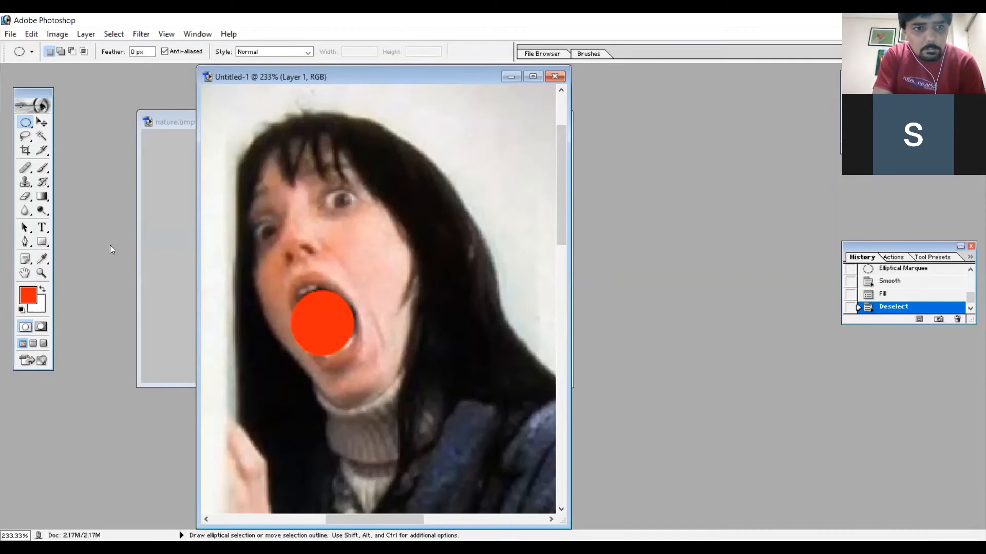
# Examine the edge of the red mouth fill up close and at full-image size, then revert to the Elliptical Marquee history state.
pyautogui.click(42, 273)
pyautogui.moveTo(283, 313); pyautogui.dragTo(354, 371)
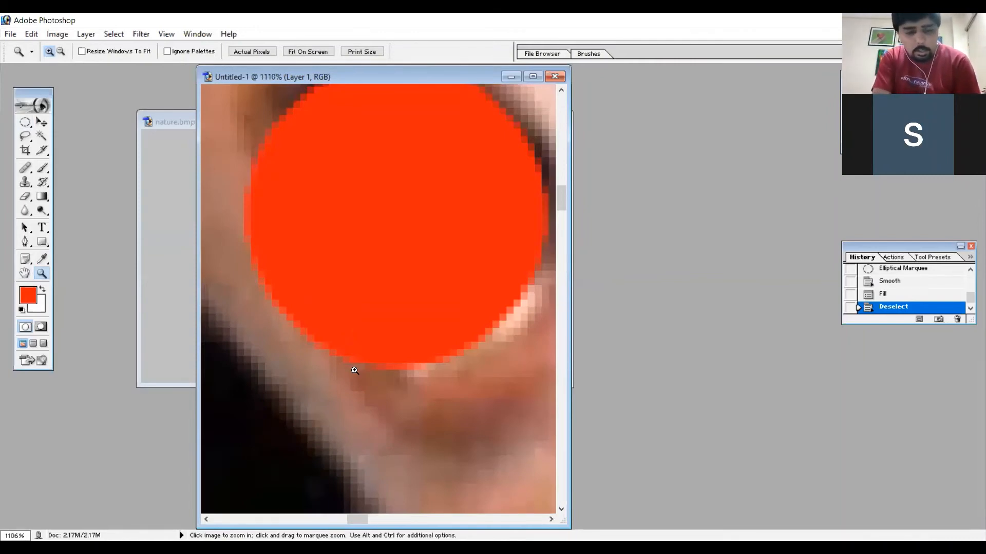
pyautogui.rightClick(368, 344)
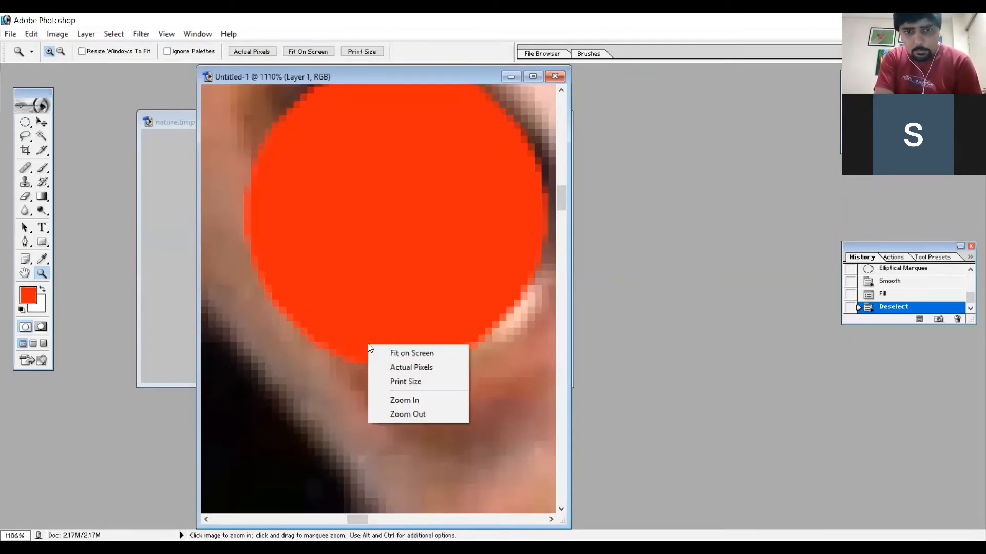
pyautogui.click(394, 354)
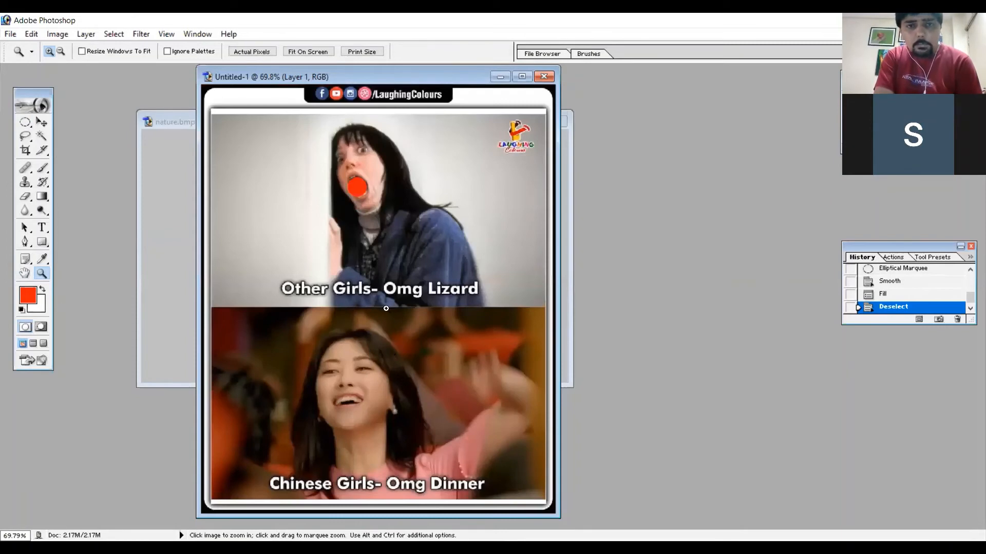
pyautogui.click(349, 204)
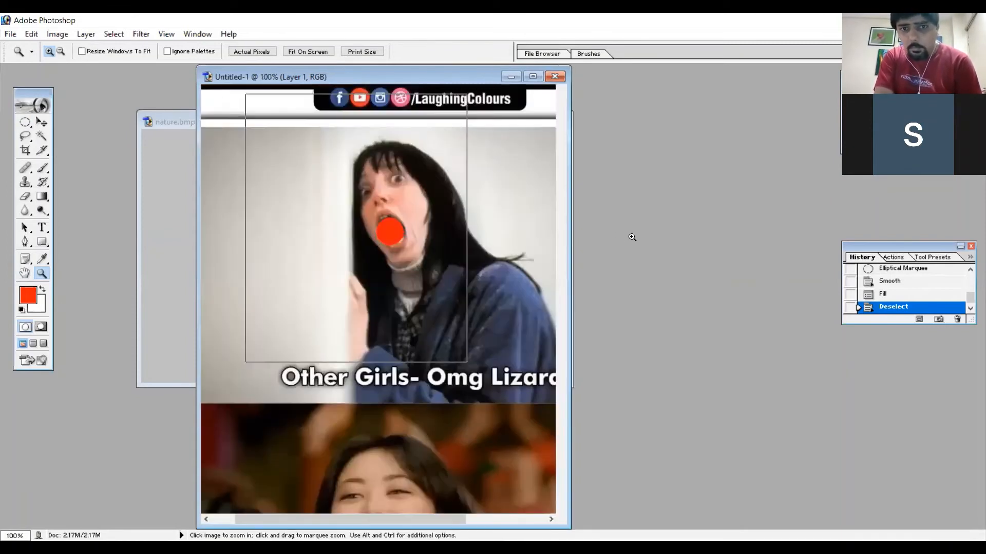
pyautogui.click(350, 204)
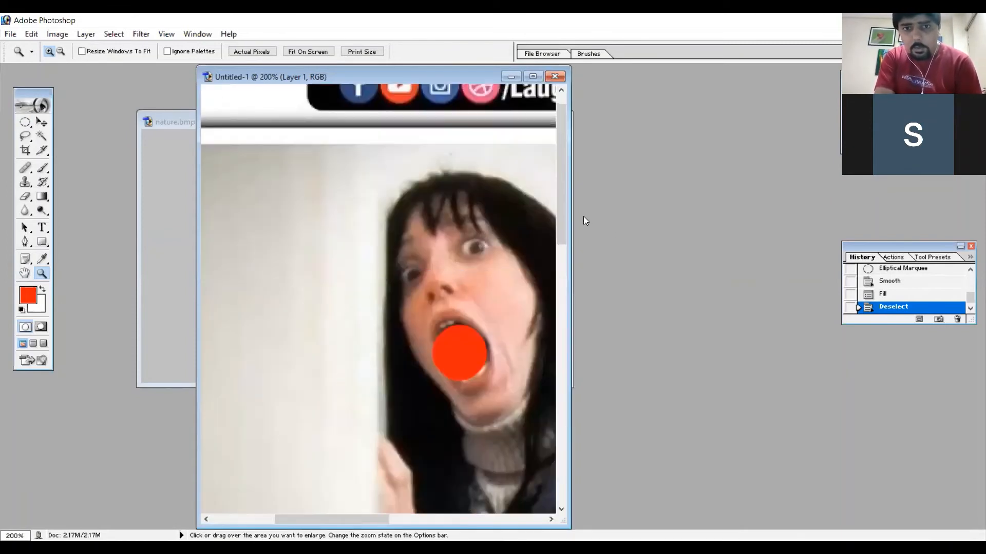
pyautogui.rightClick(391, 245)
pyautogui.click(425, 255)
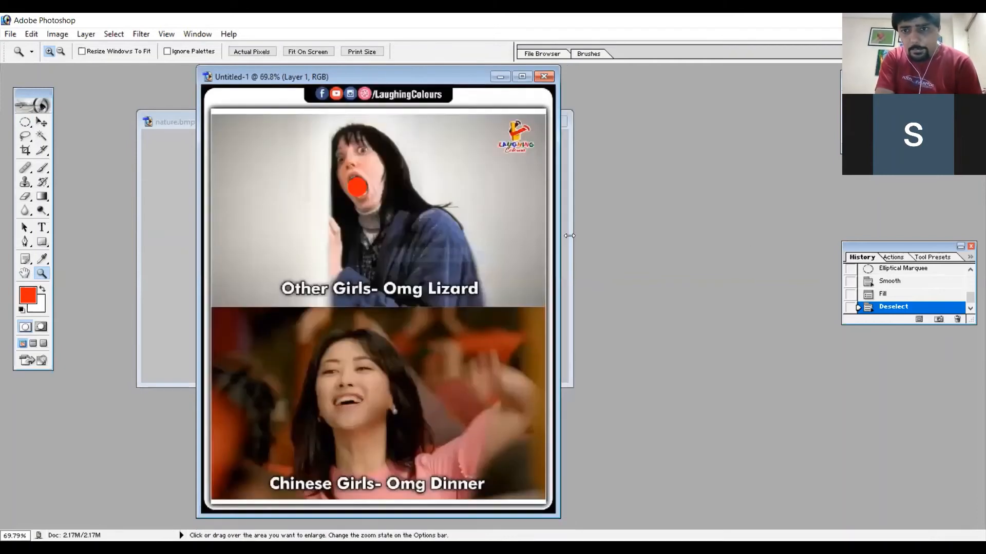
pyautogui.click(912, 272)
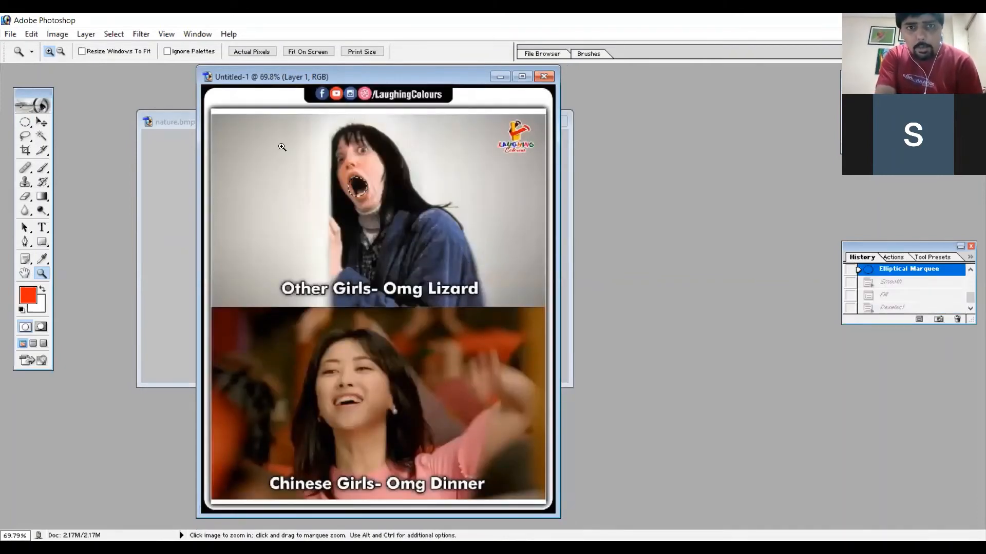
# Expand the elliptical mouth selection by 5 pixels, then undo the expansion.
pyautogui.moveTo(281, 147); pyautogui.dragTo(419, 228)
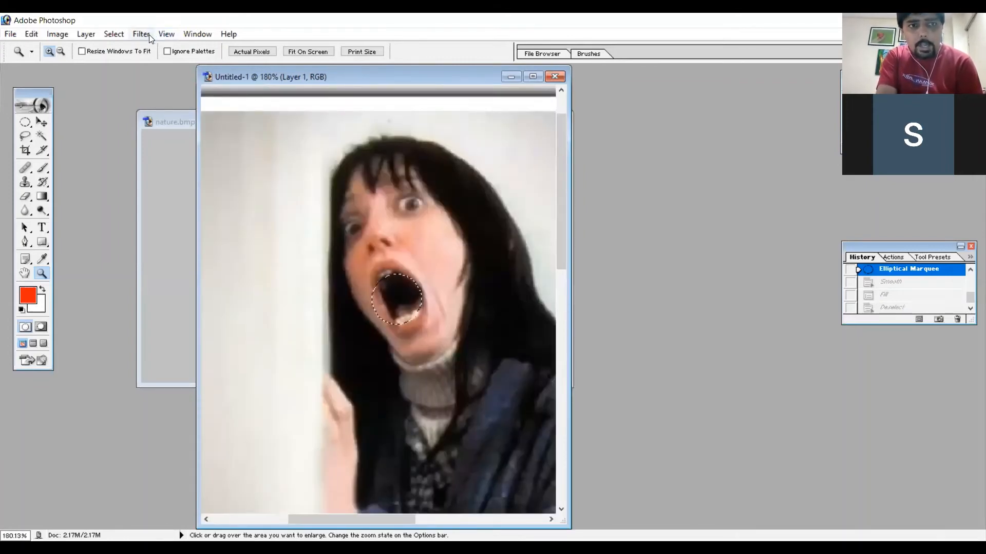
pyautogui.click(113, 35)
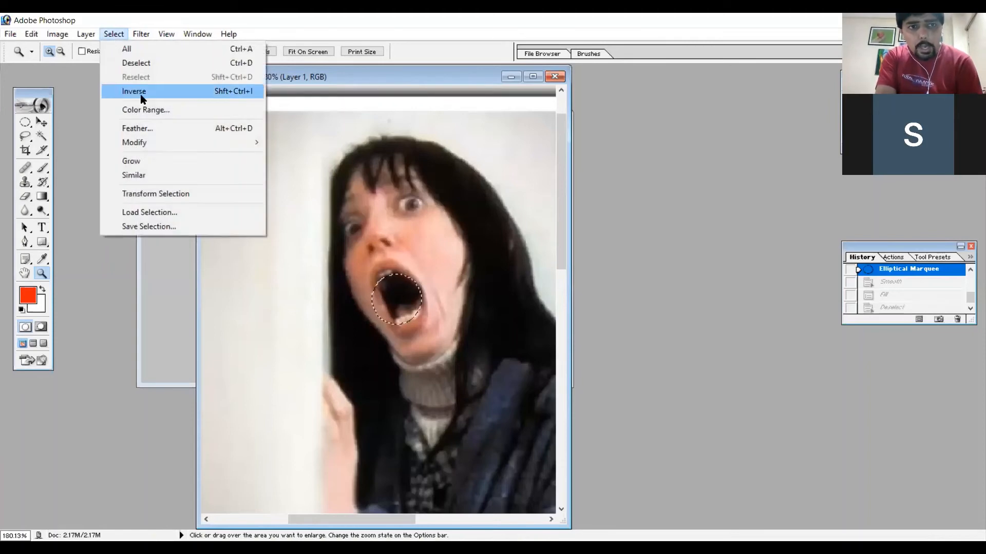
pyautogui.moveTo(153, 144)
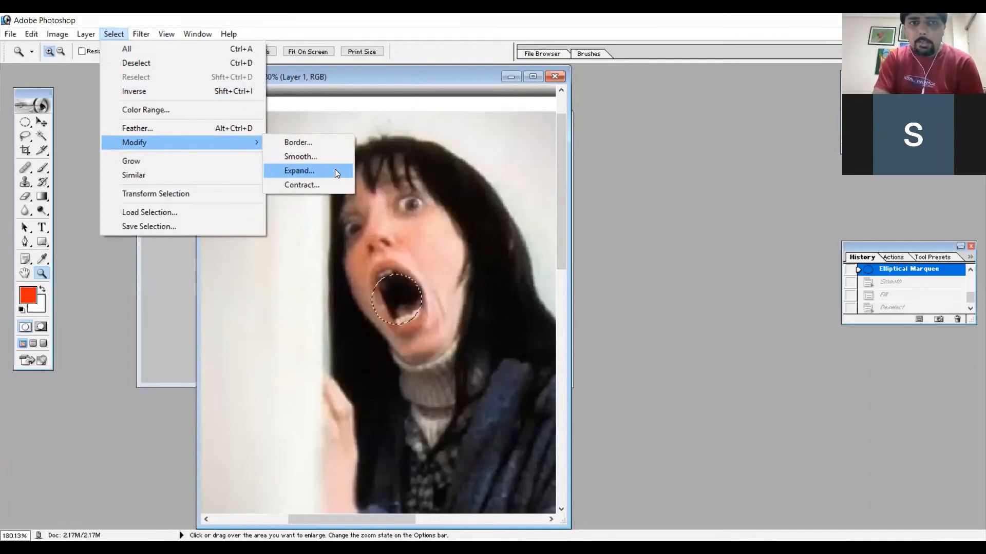
pyautogui.click(335, 168)
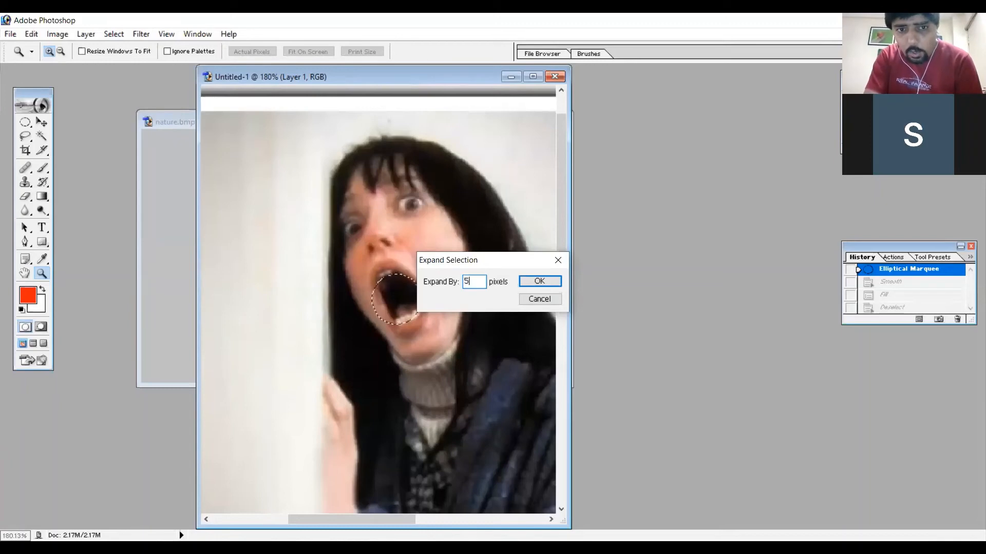
pyautogui.press('Return')
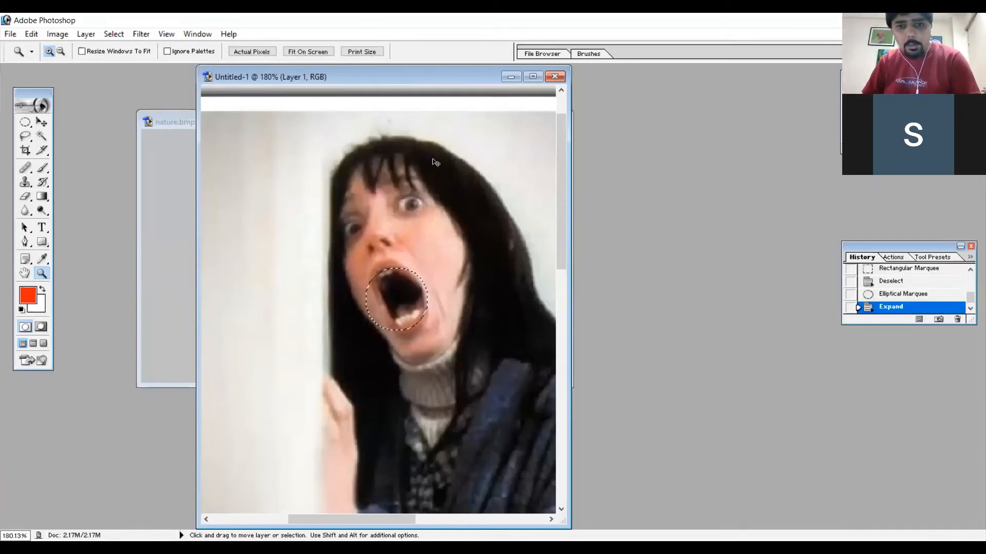
pyautogui.hotkey('ctrl', 'z')
# Contract the elliptical mouth selection by 5 pixels, then undo the contraction.
pyautogui.click(120, 33)
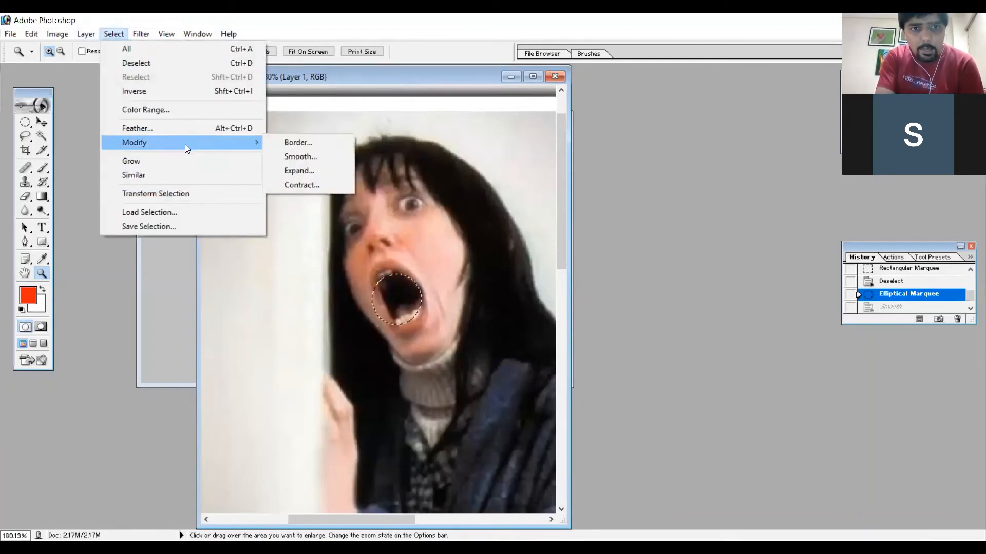
pyautogui.click(294, 186)
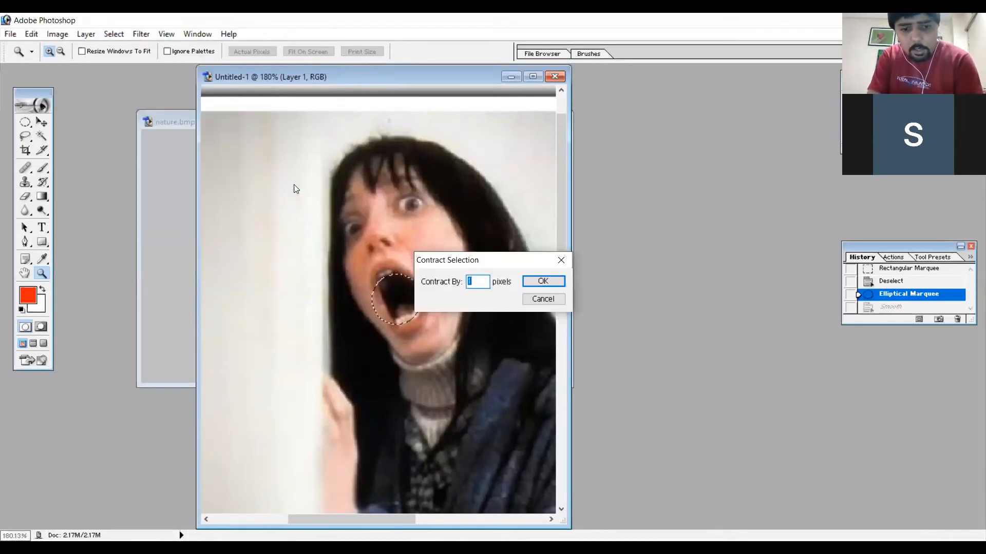
pyautogui.write('5')
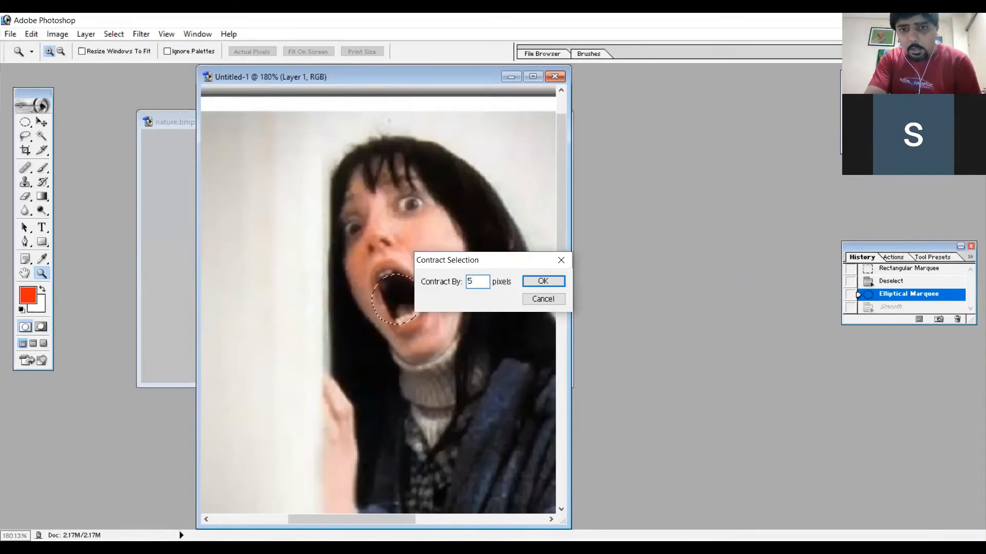
pyautogui.press('Return')
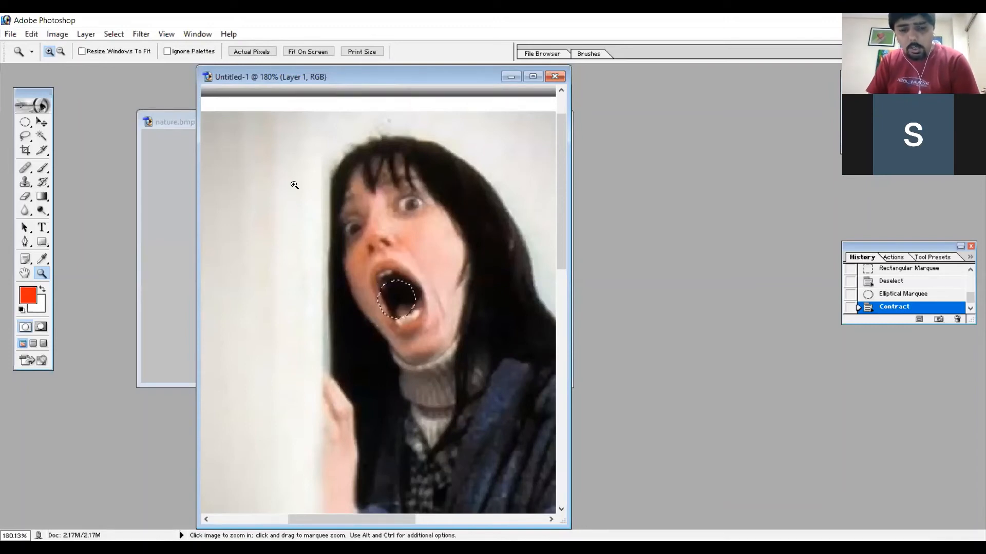
pyautogui.hotkey('ctrl', 'z')
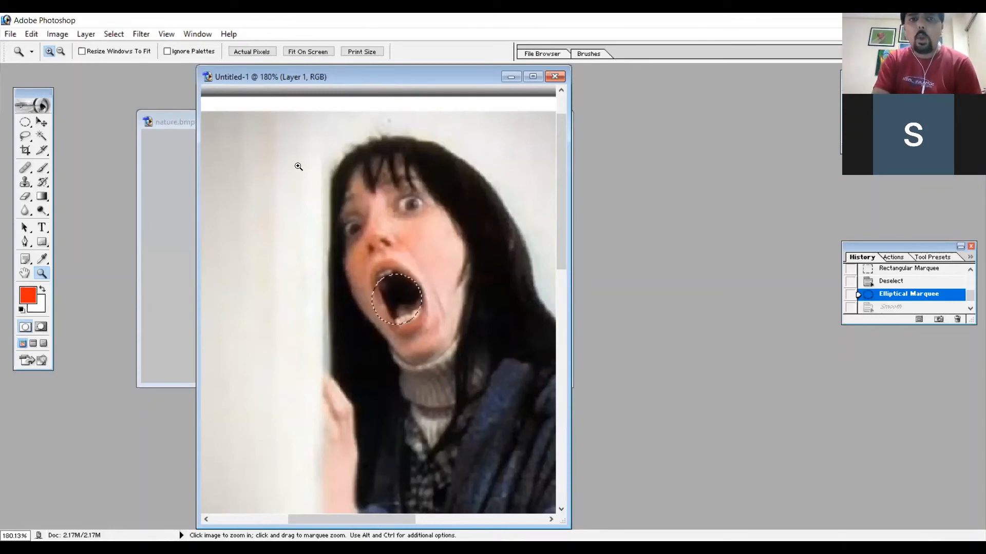
pyautogui.click(198, 39)
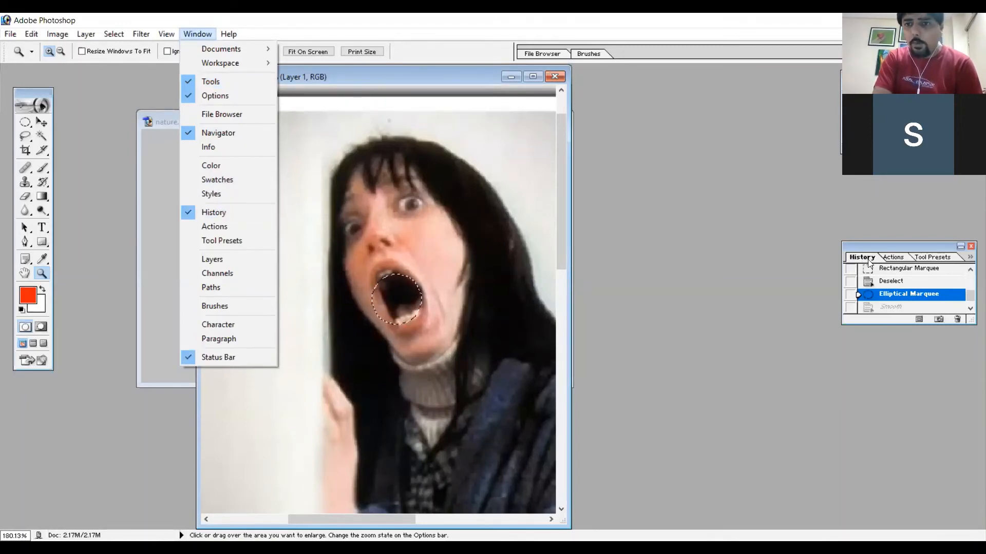
pyautogui.click(755, 75)
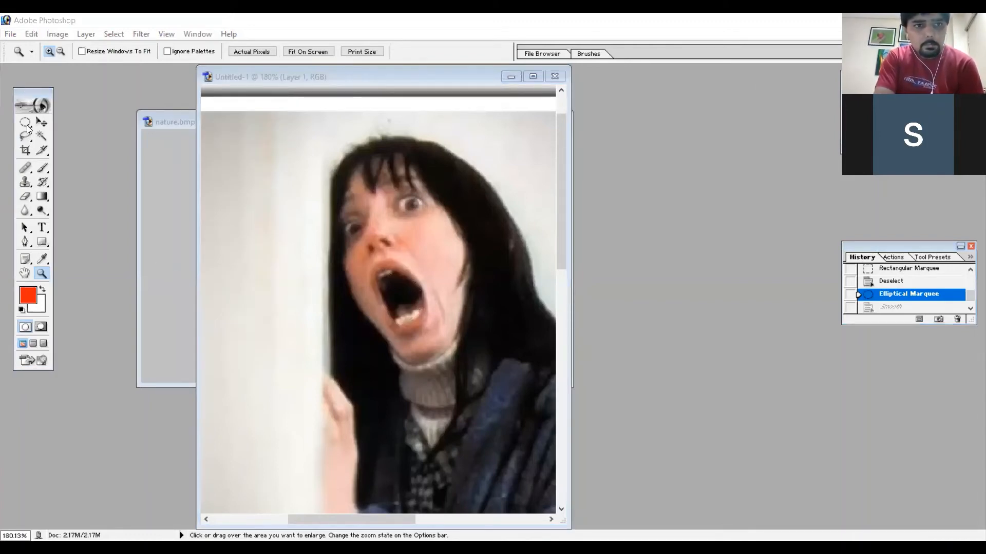
pyautogui.click(285, 200)
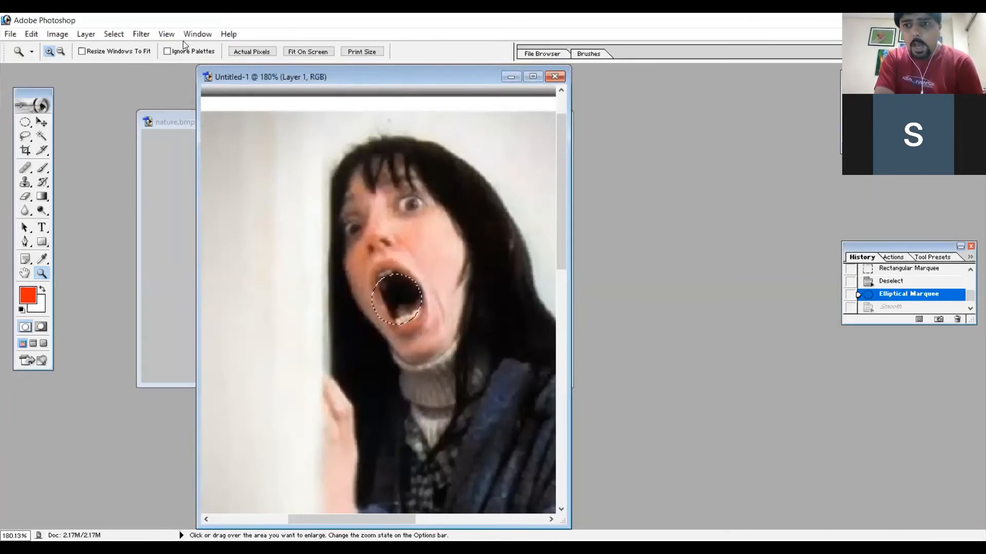
# Open the Color Range settings to view their options, then dismiss them without applying anything.
pyautogui.click(143, 34)
pyautogui.moveTo(124, 35)
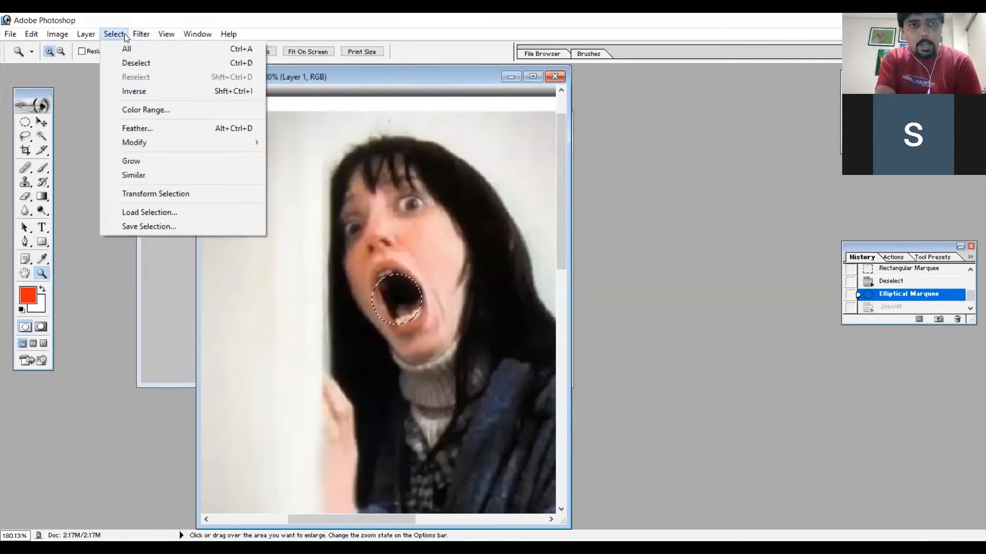
pyautogui.click(147, 110)
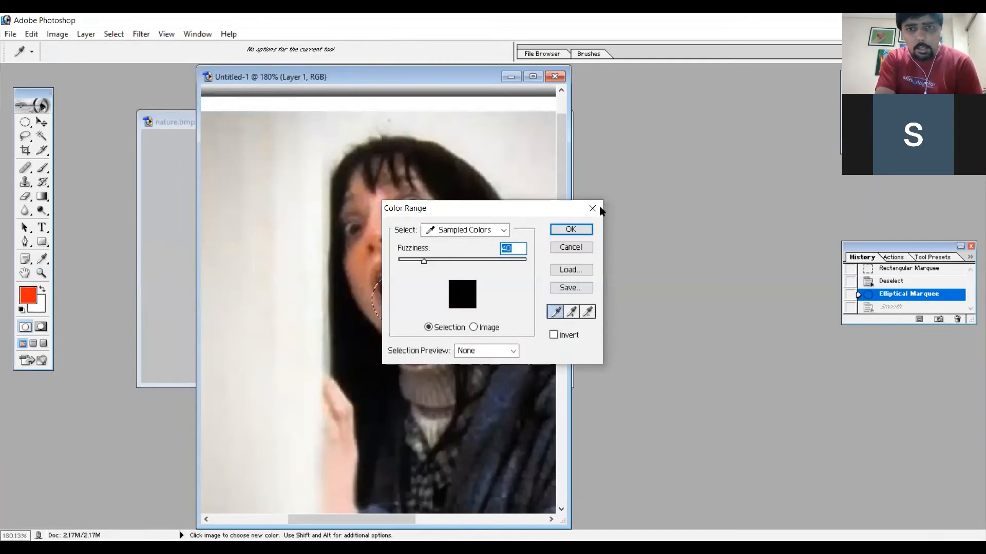
pyautogui.click(593, 209)
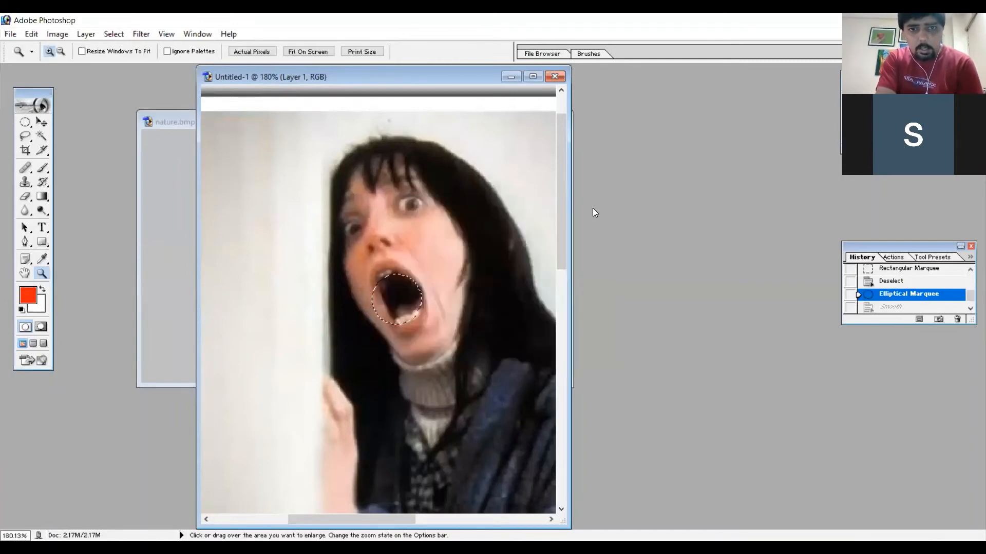
# Try extending the mouth selection to similar colors across the image, then undo that and clear the selection.
pyautogui.click(113, 34)
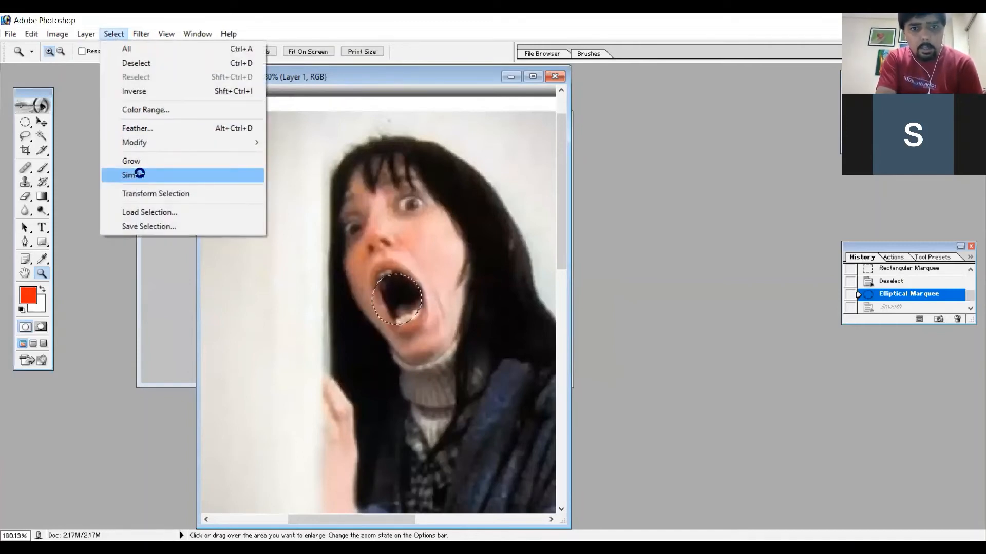
pyautogui.click(140, 176)
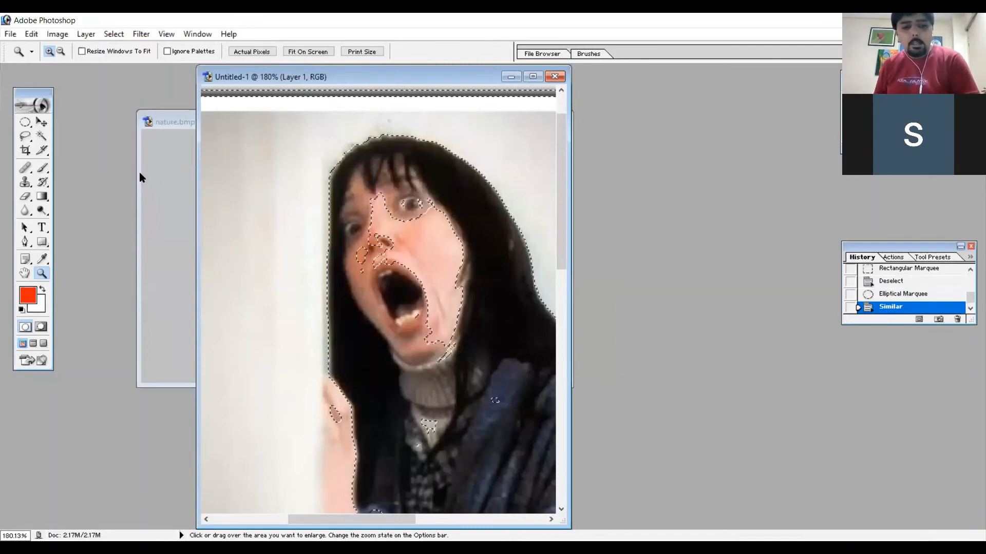
pyautogui.hotkey('ctrl', 'z')
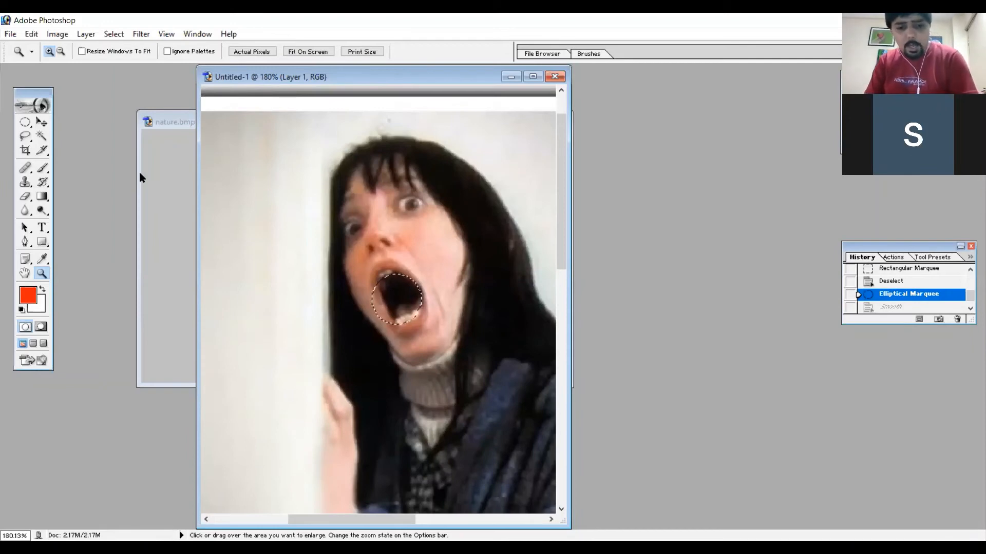
pyautogui.hotkey('ctrl', 'd')
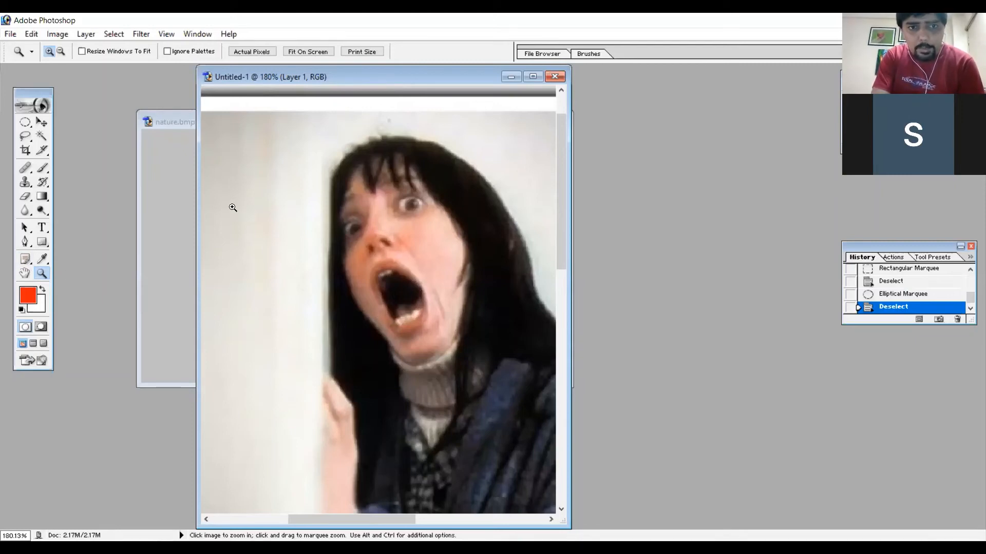
# Select a tiny rectangle of dark pixels on the magnified face of the upper woman with the Rectangular Marquee.
pyautogui.moveTo(402, 229); pyautogui.dragTo(442, 253)
pyautogui.moveTo(374, 222); pyautogui.dragTo(439, 258)
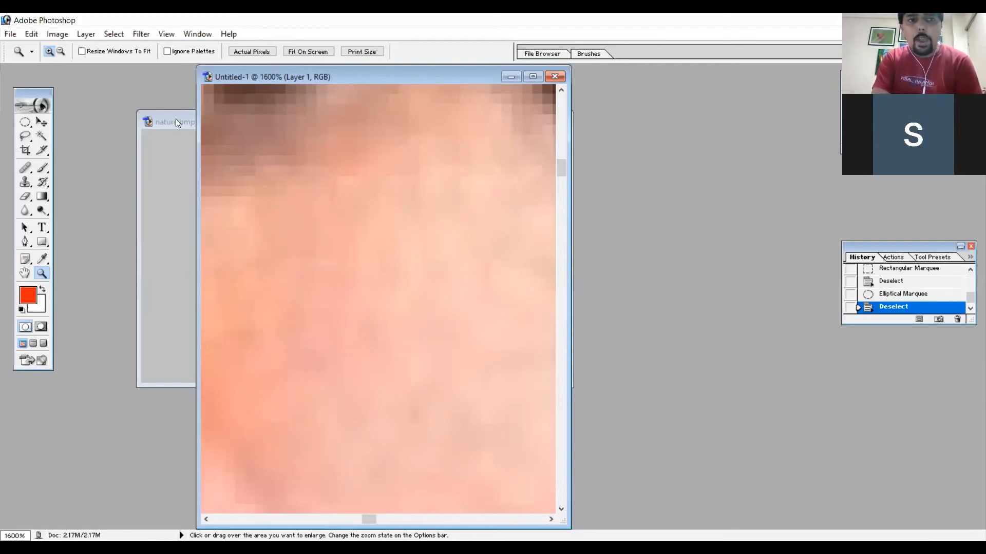
pyautogui.click(24, 124)
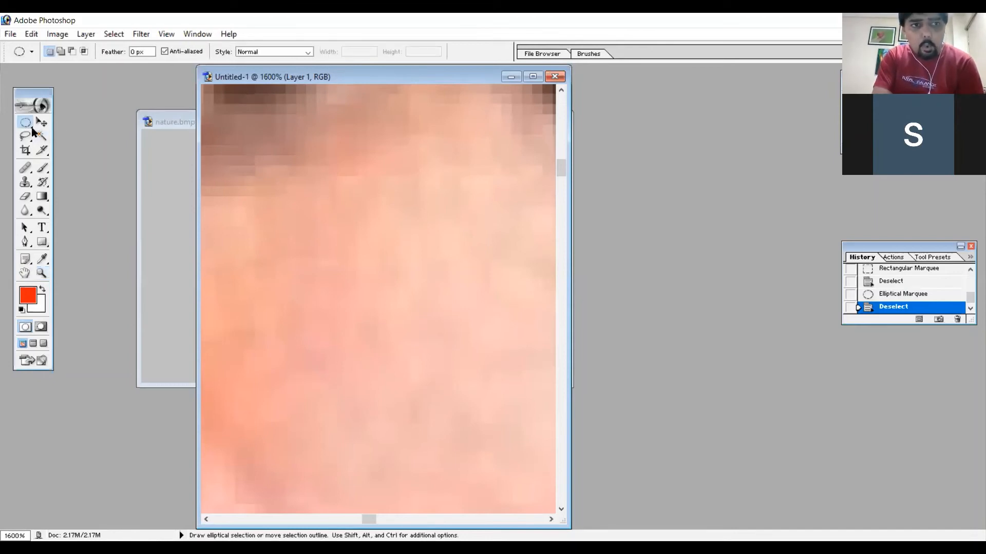
pyautogui.click(33, 131)
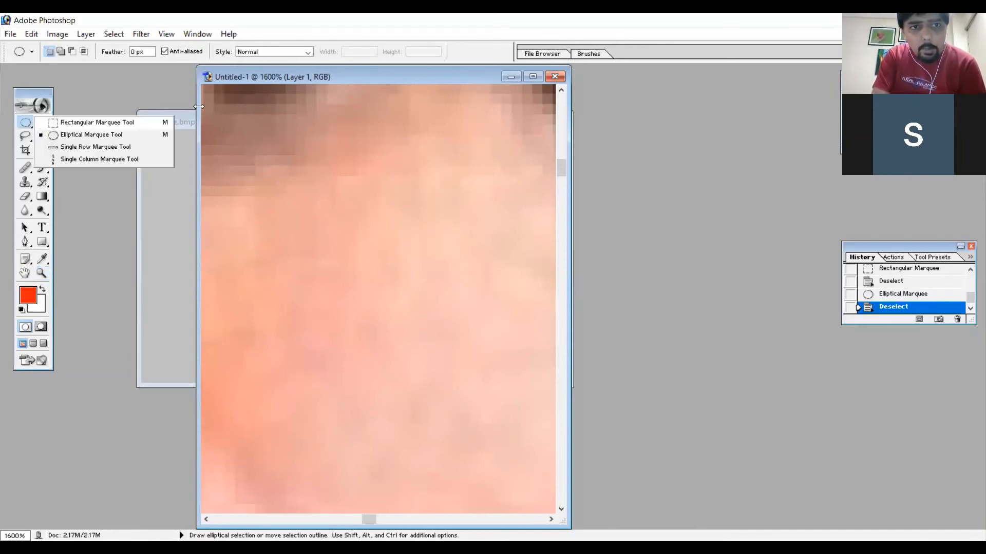
pyautogui.click(82, 122)
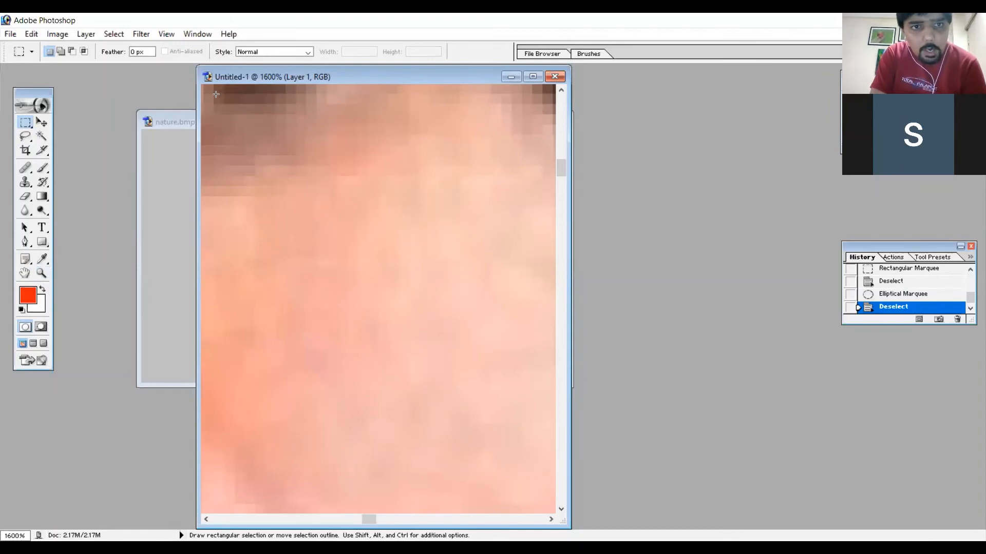
pyautogui.moveTo(216, 92); pyautogui.dragTo(224, 105)
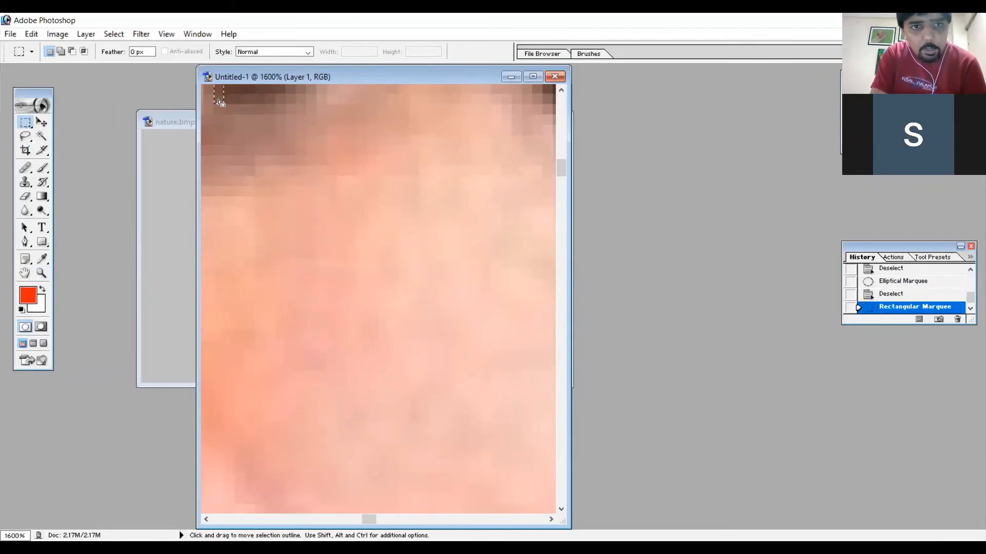
# Extend the small dark-pixel selection to similar colors with the Similar command, then deselect.
pyautogui.click(114, 34)
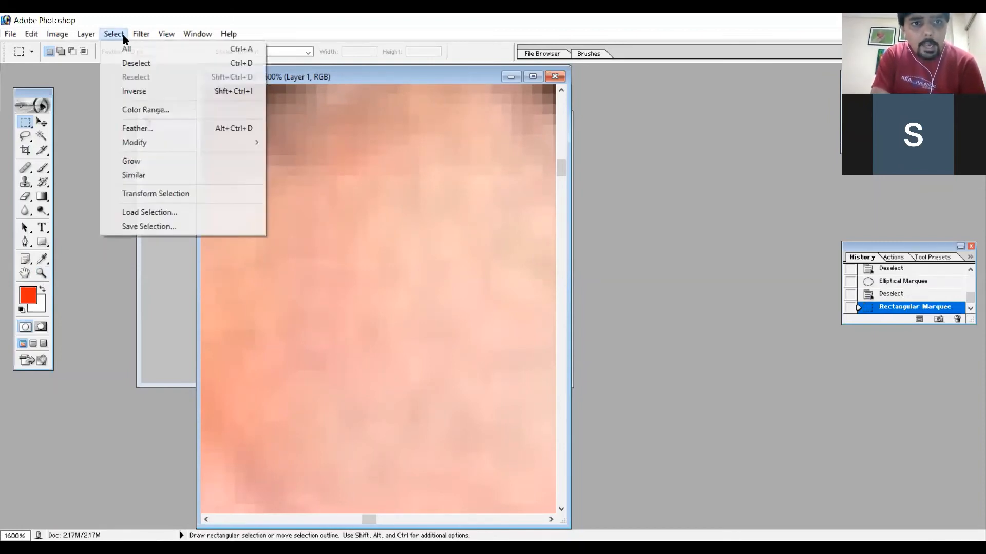
pyautogui.click(158, 175)
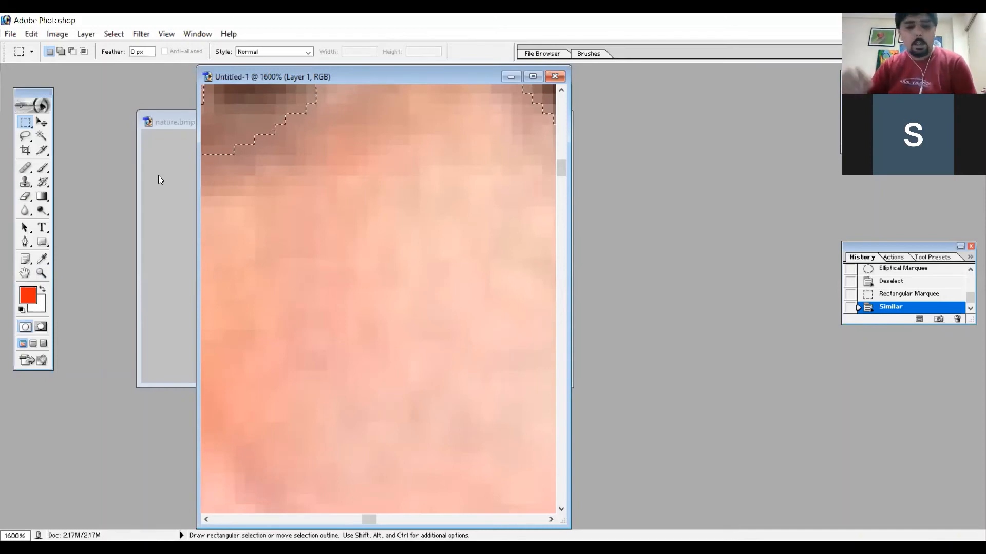
pyautogui.hotkey('ctrl', 'd')
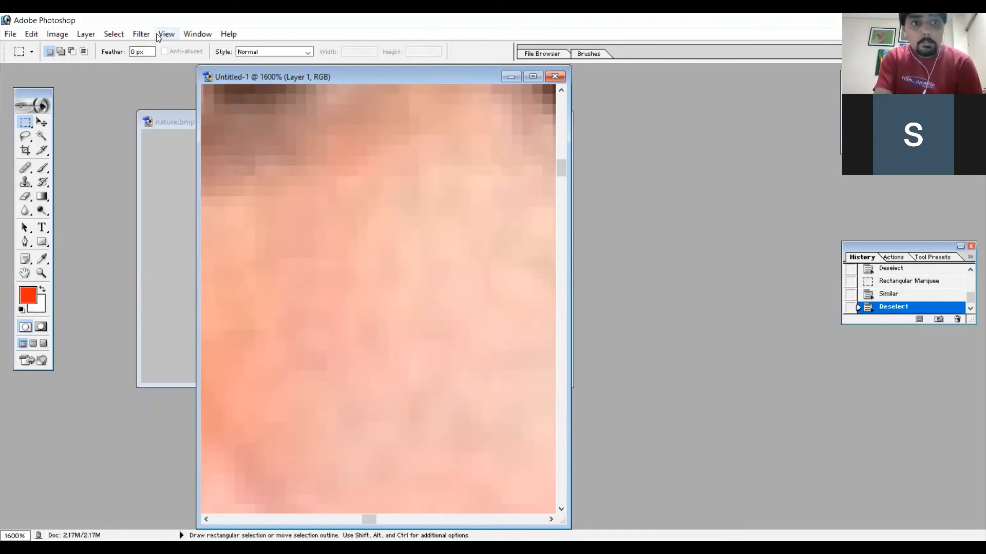
# Fit the image on screen and draw a rectangular selection over the upper woman's face.
pyautogui.click(113, 34)
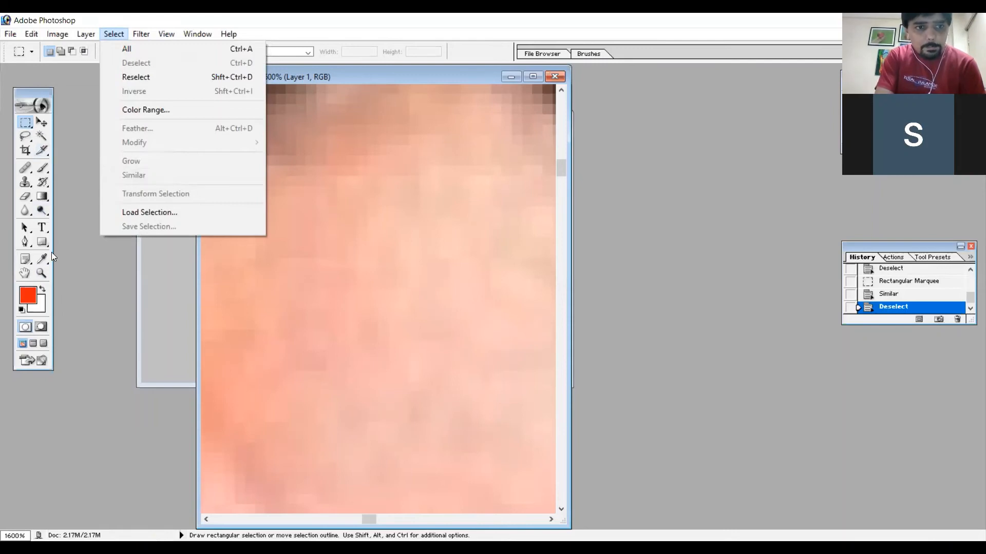
pyautogui.click(44, 273)
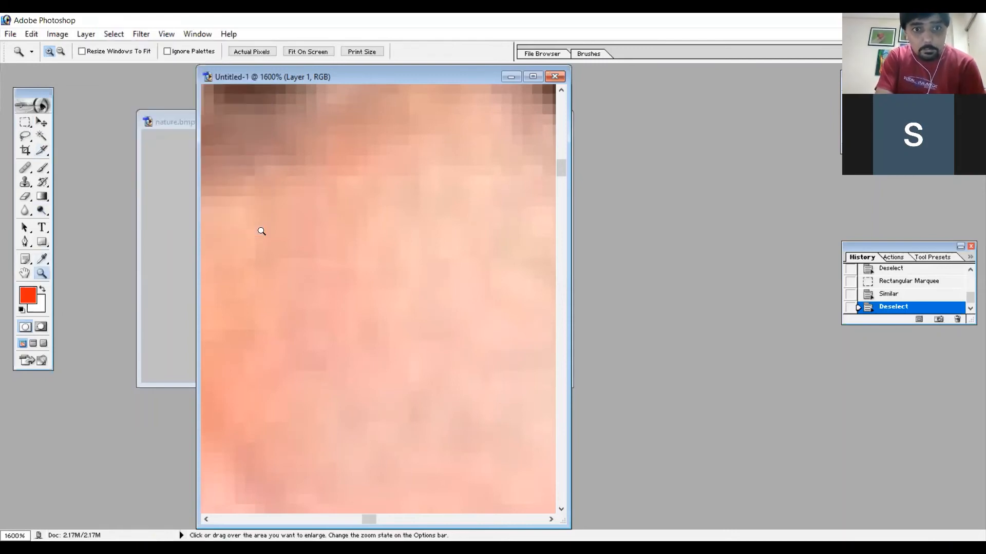
pyautogui.rightClick(261, 231)
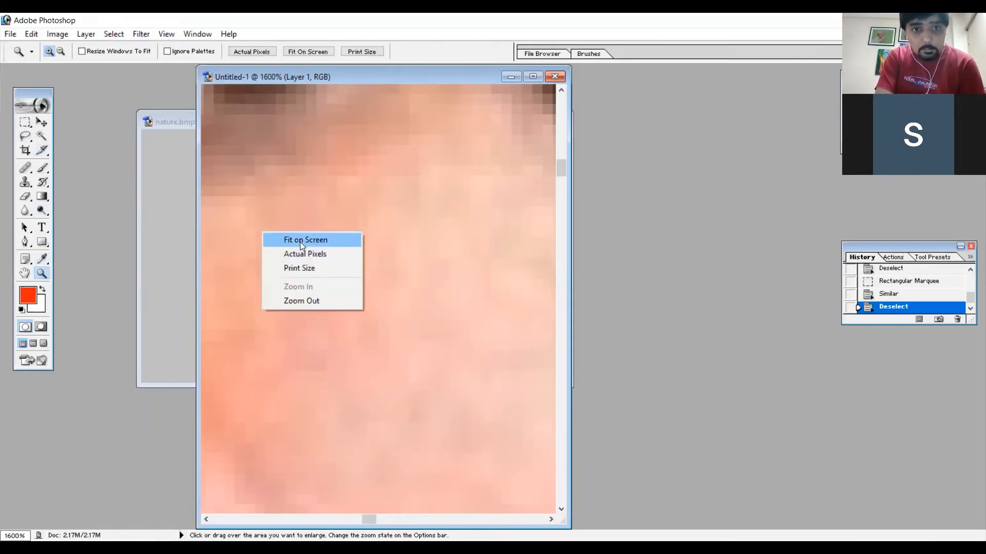
pyautogui.click(300, 242)
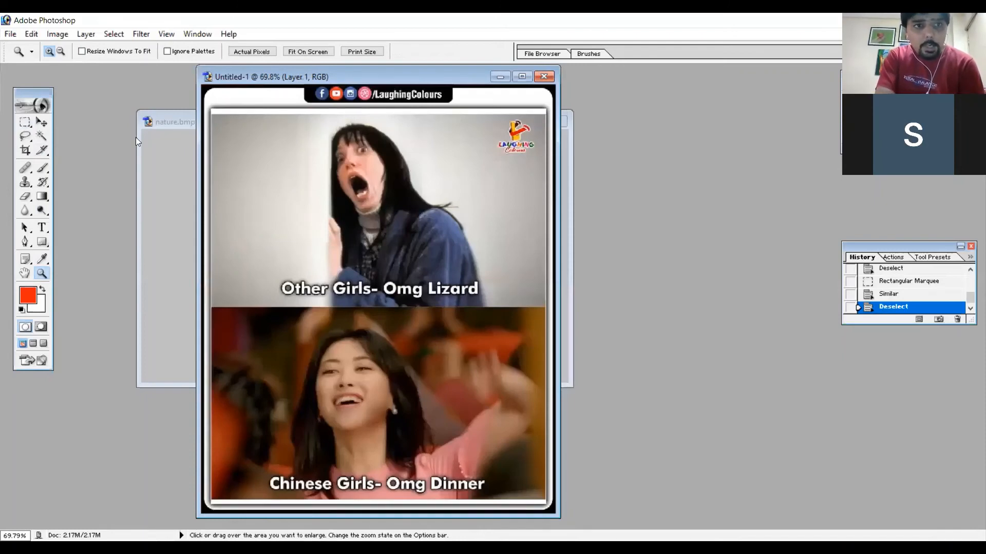
pyautogui.click(25, 123)
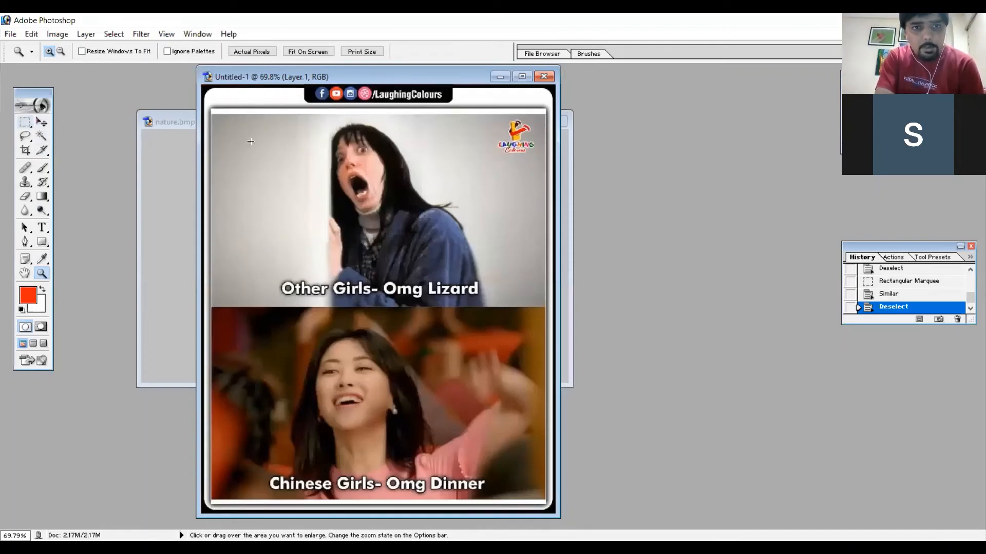
pyautogui.moveTo(296, 152); pyautogui.dragTo(389, 237)
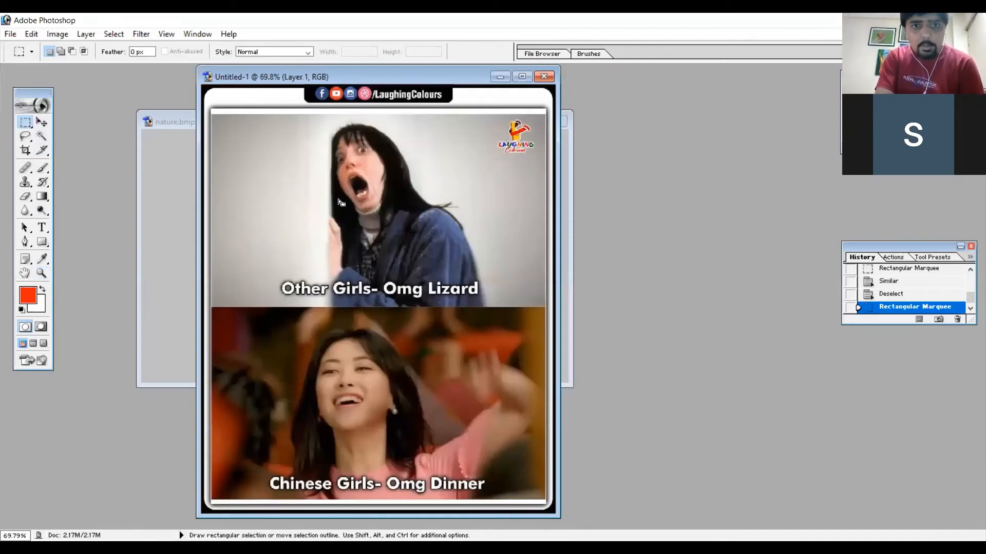
# Transform the rectangular face selection, rotating it -7.7 degrees and scaling it to 86.2% width and 80.4% height, apply it, then deselect.
pyautogui.click(114, 34)
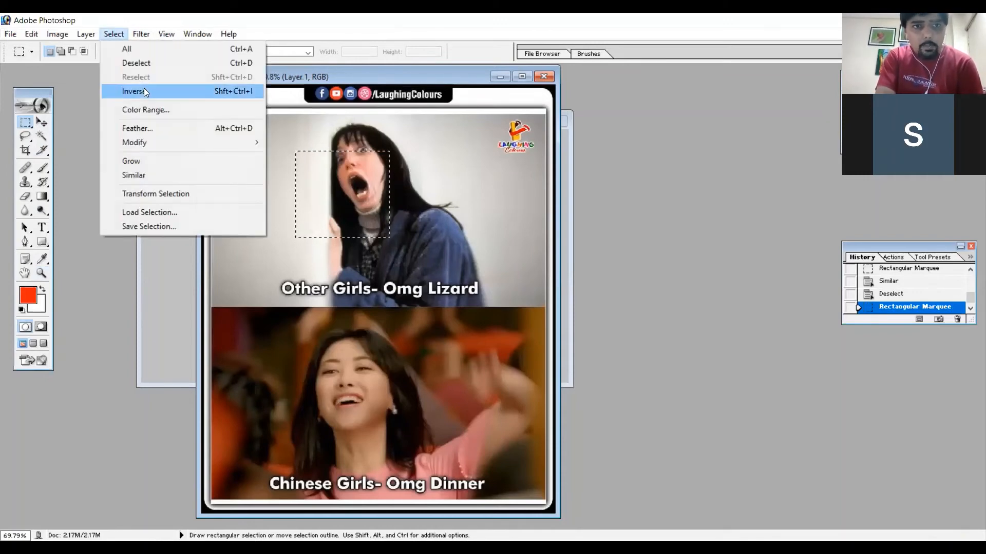
pyautogui.click(161, 199)
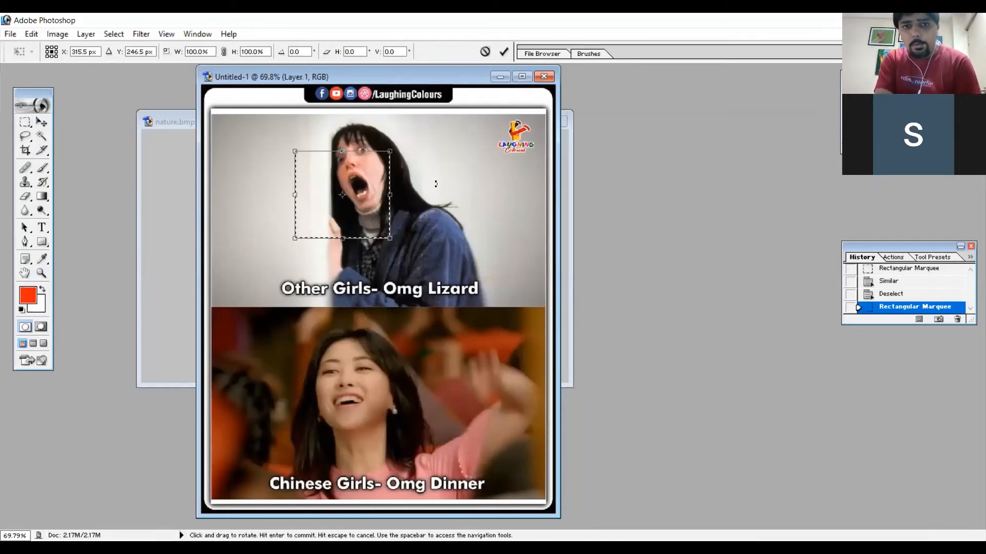
pyautogui.moveTo(415, 154)
pyautogui.mouseDown()
pyautogui.moveTo(420, 194)
pyautogui.moveTo(401, 181)
pyautogui.moveTo(405, 147)
pyautogui.mouseUp()
pyautogui.moveTo(398, 205); pyautogui.dragTo(341, 210)
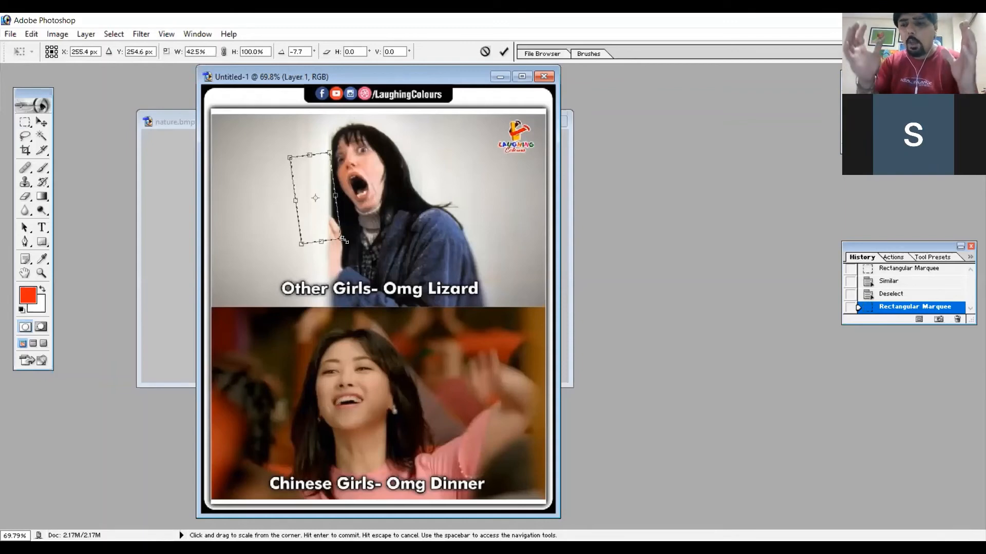
pyautogui.moveTo(343, 239); pyautogui.dragTo(412, 266)
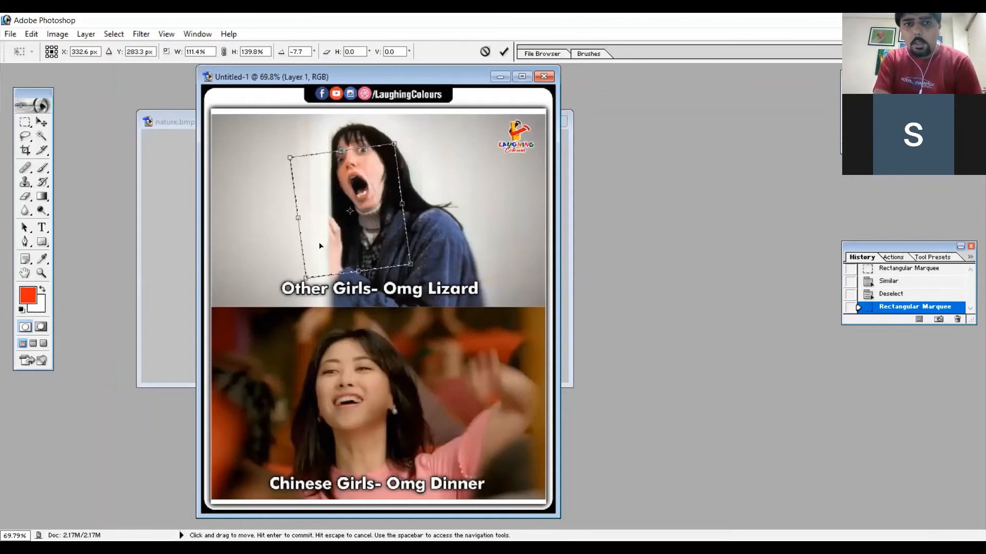
pyautogui.moveTo(310, 268); pyautogui.dragTo(322, 223)
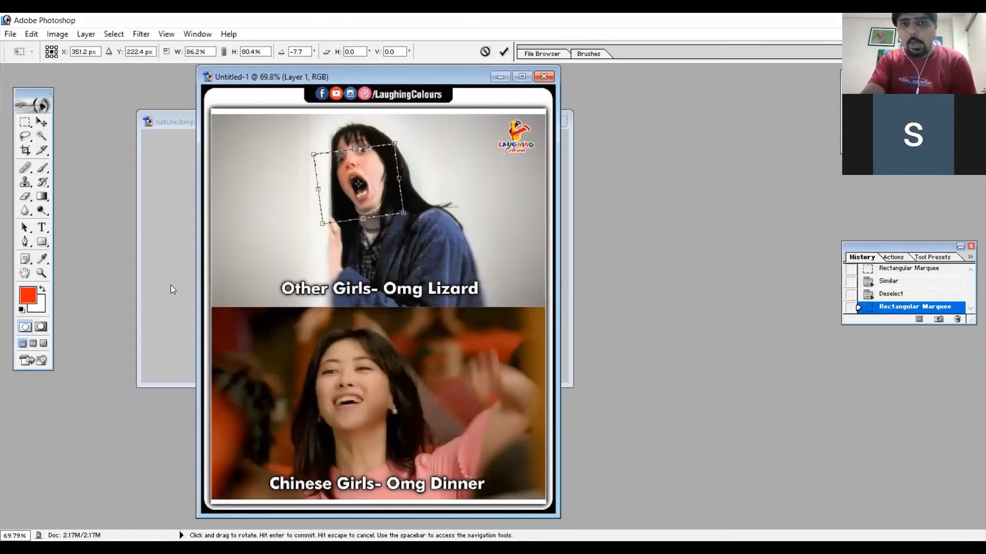
pyautogui.press('Return')
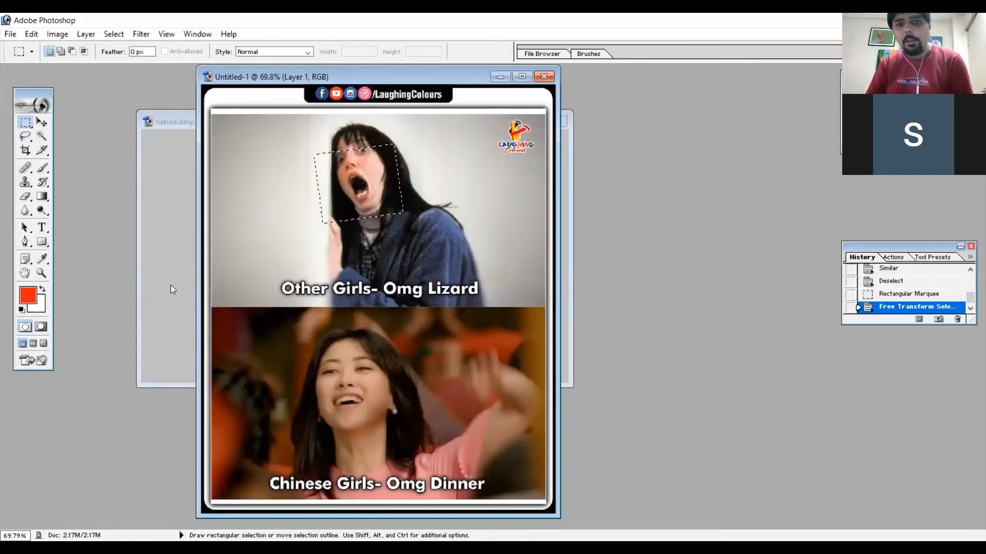
pyautogui.press('ctrl')
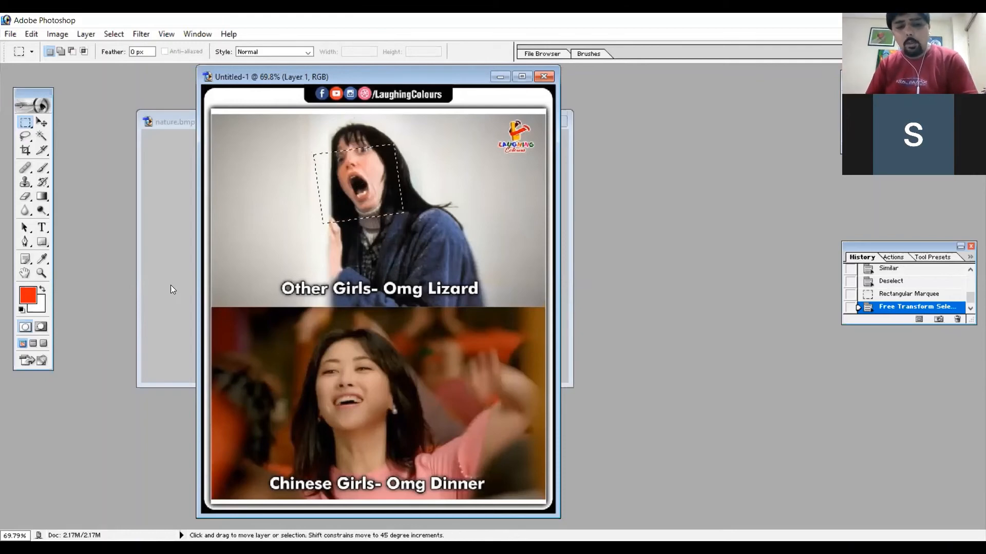
pyautogui.hotkey('ctrl', 'd')
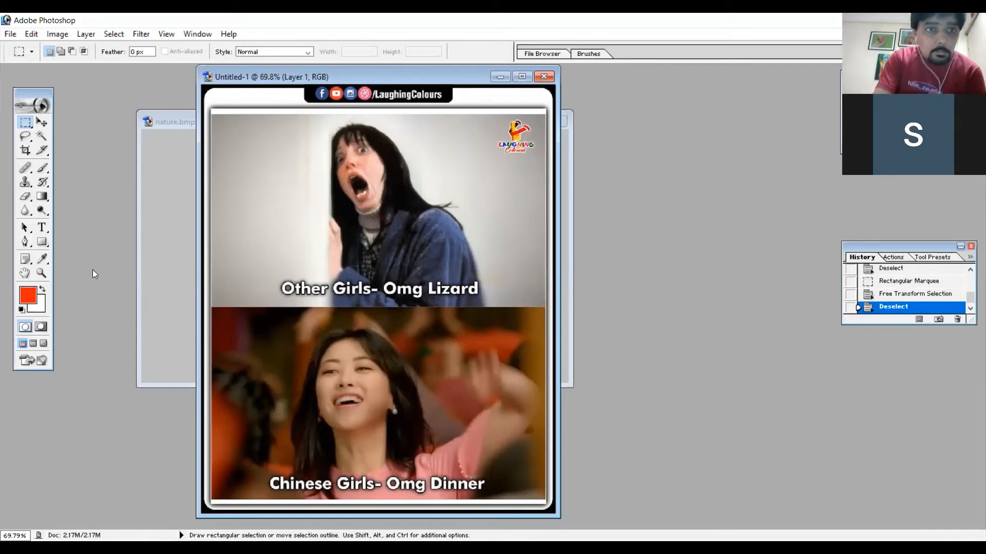
# Draw a small elliptical selection around the iris of the upper woman's more visible eye.
pyautogui.click(42, 273)
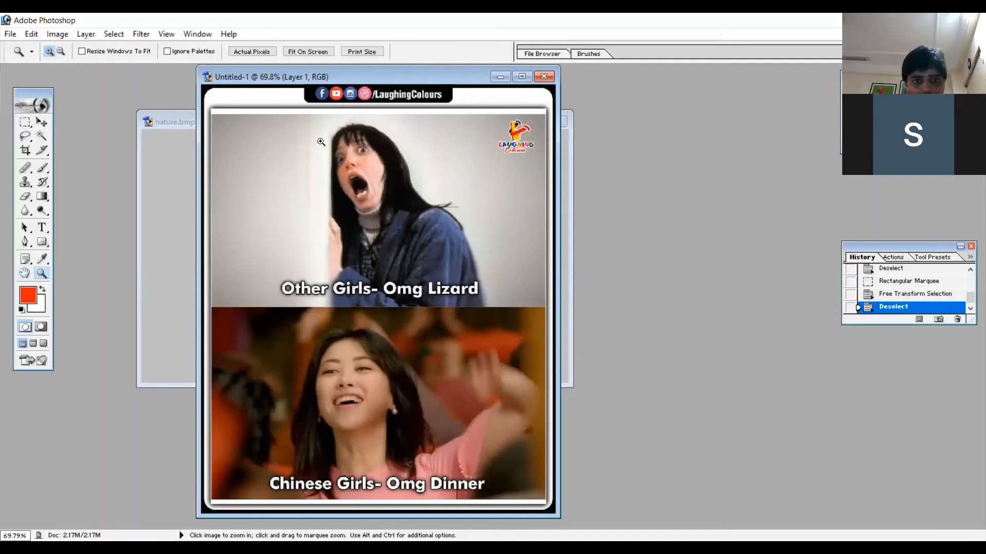
pyautogui.moveTo(332, 153); pyautogui.dragTo(413, 220)
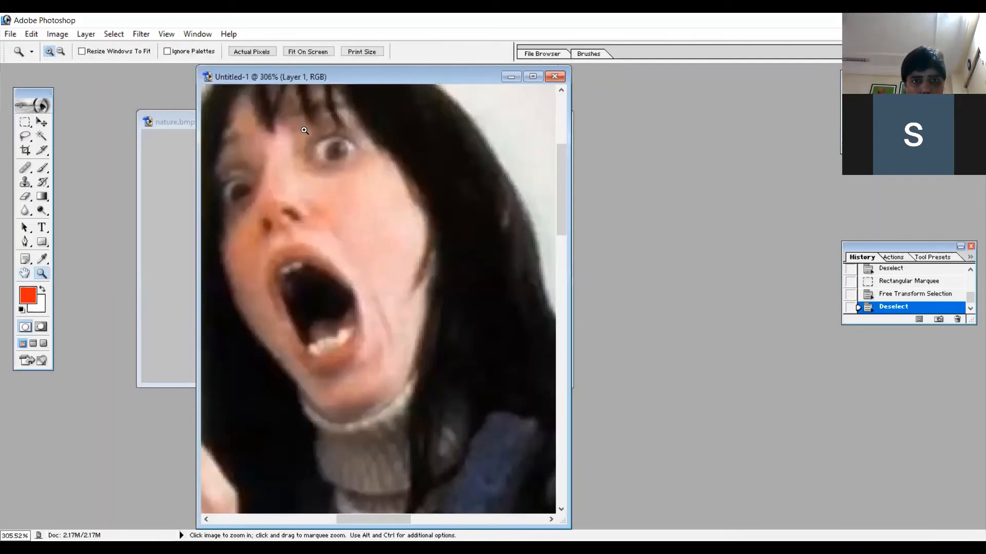
pyautogui.click(29, 130)
pyautogui.click(126, 134)
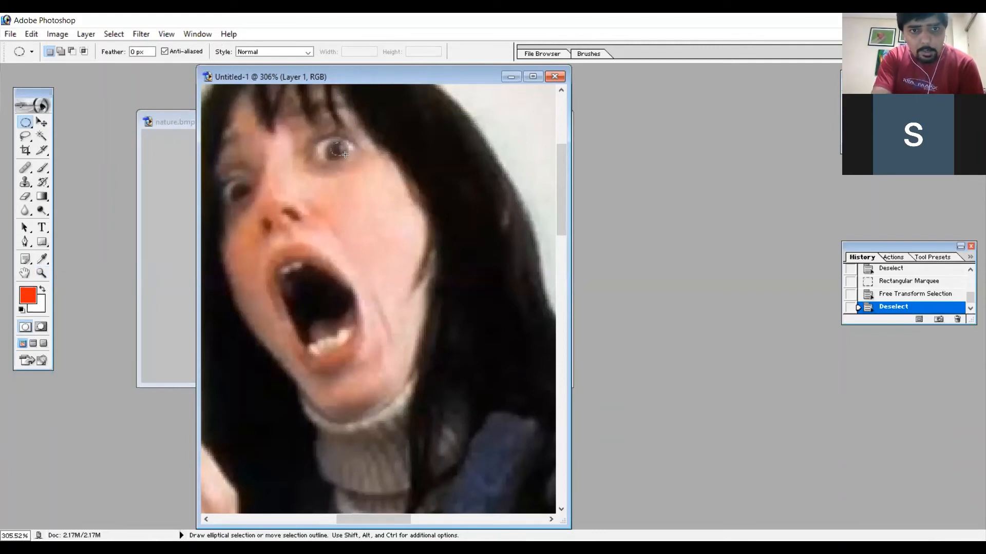
pyautogui.moveTo(345, 157); pyautogui.dragTo(345, 154)
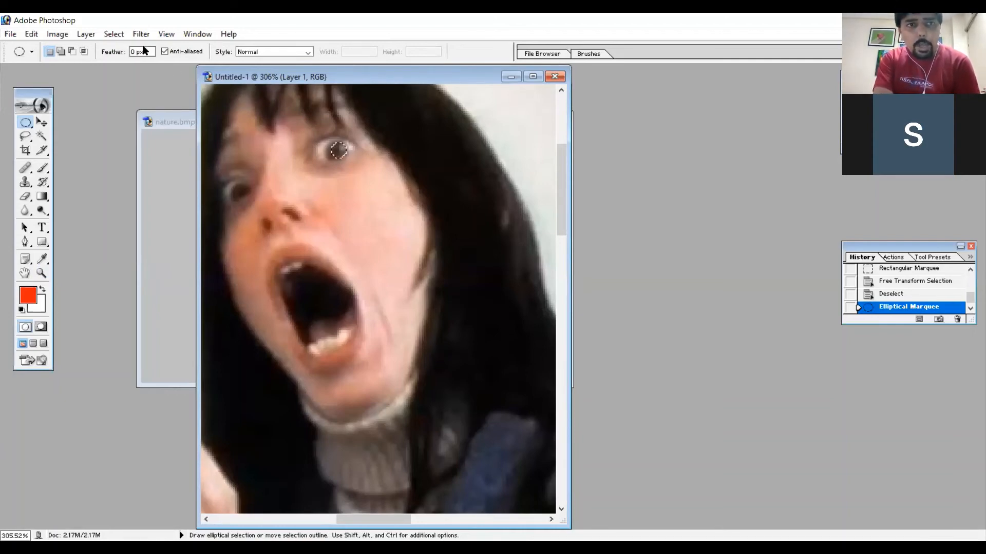
# Save the iris selection as a new channel named "eyes" in the document Untitled-1.
pyautogui.click(117, 35)
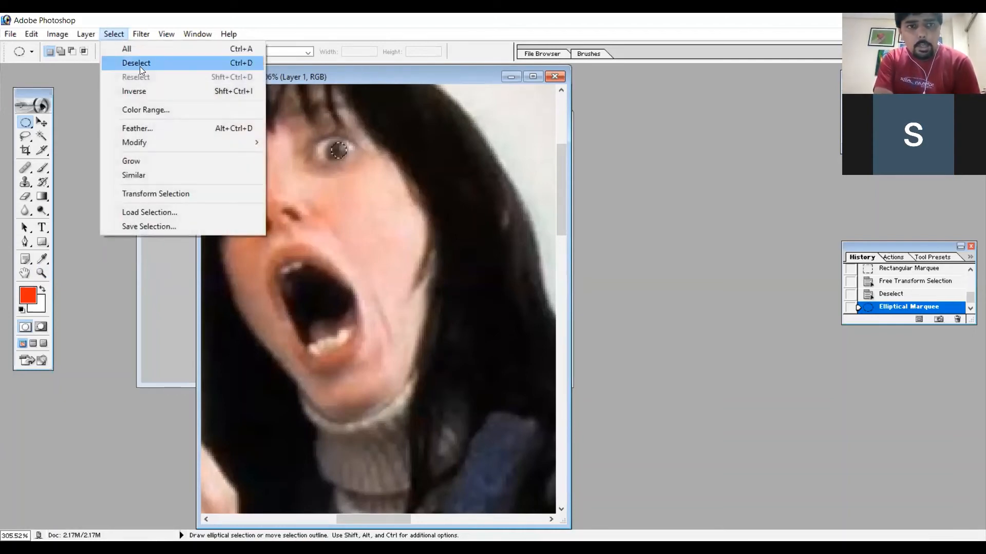
pyautogui.click(156, 227)
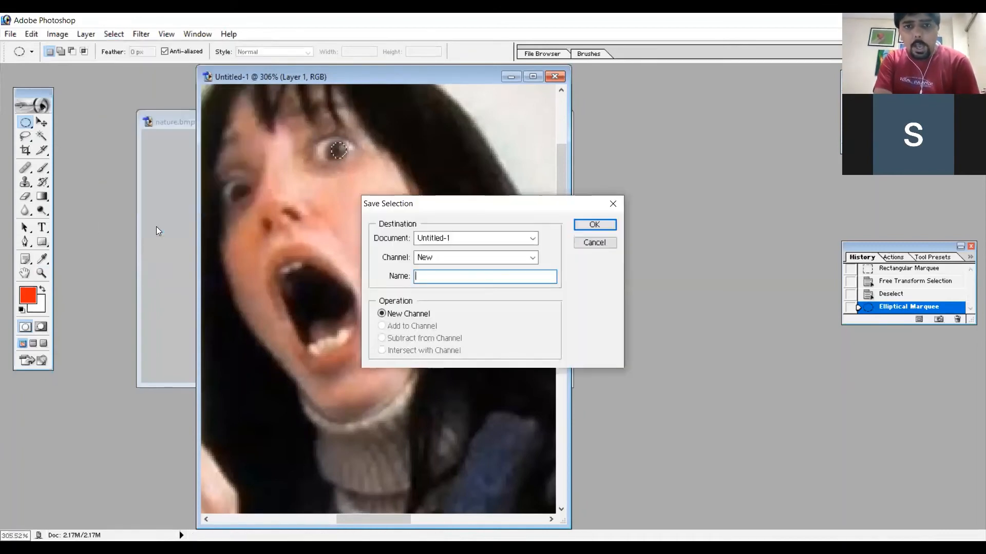
pyautogui.click(492, 239)
pyautogui.click(492, 239)
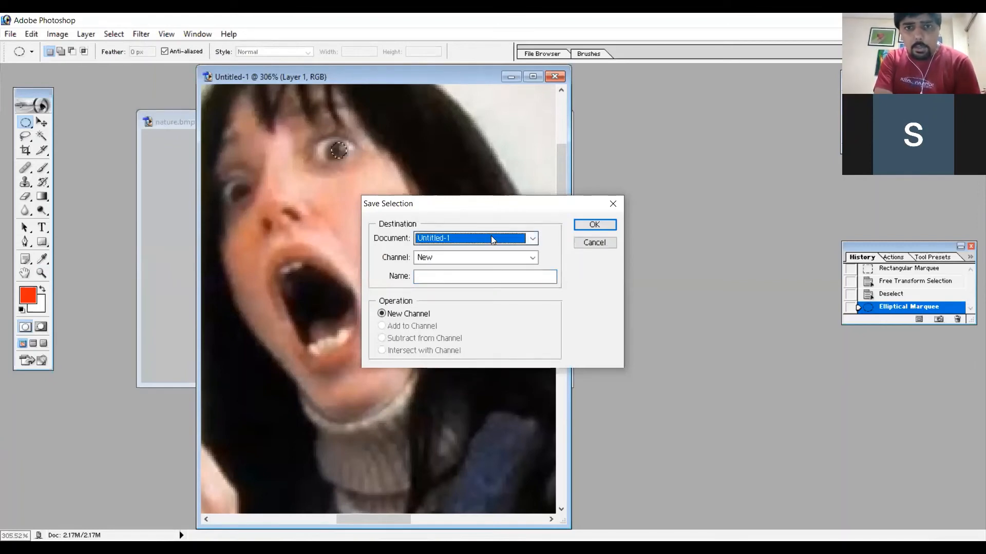
pyautogui.click(445, 277)
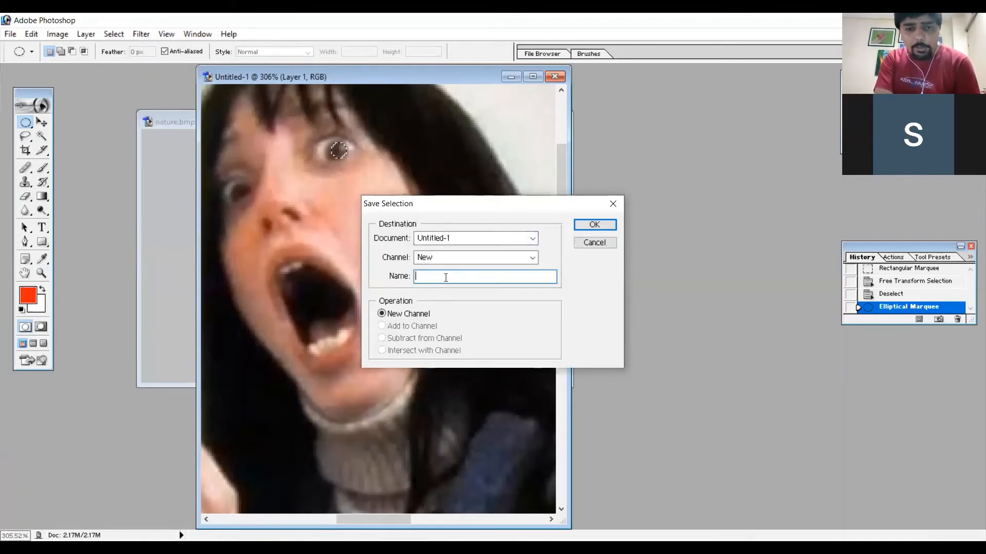
pyautogui.write('eyes')
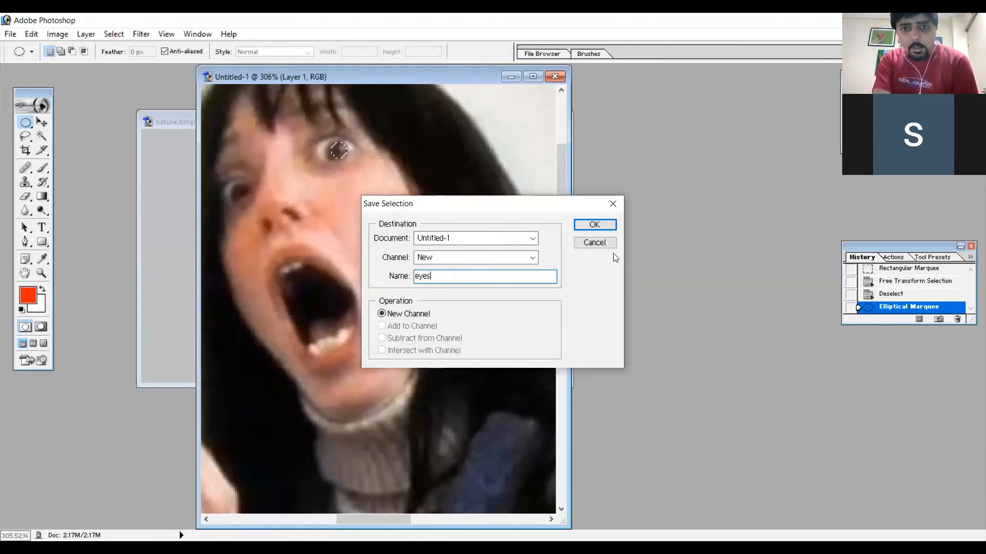
pyautogui.click(608, 227)
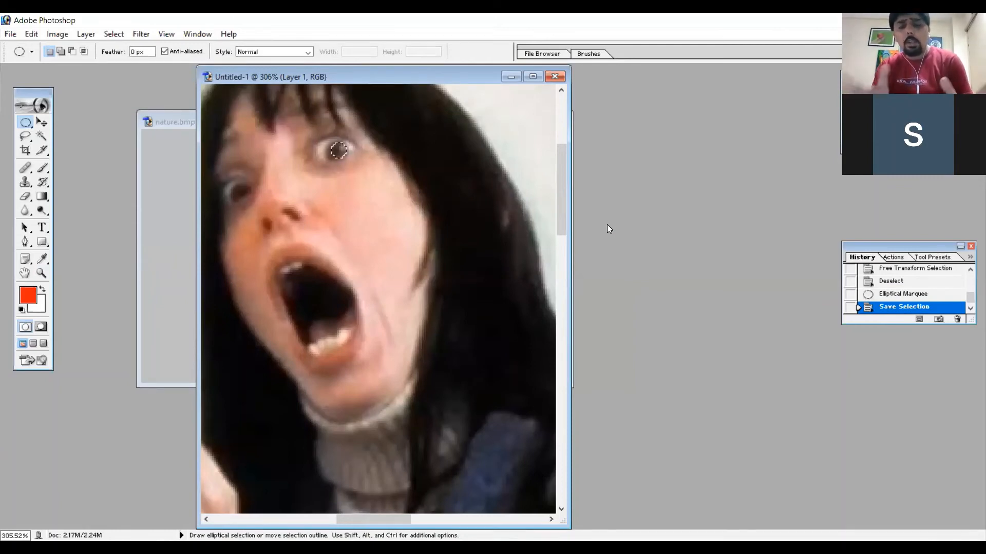
# Clear the current selection and load the saved "eyes" channel from Untitled-1 as a new selection.
pyautogui.hotkey('ctrl', 'd')
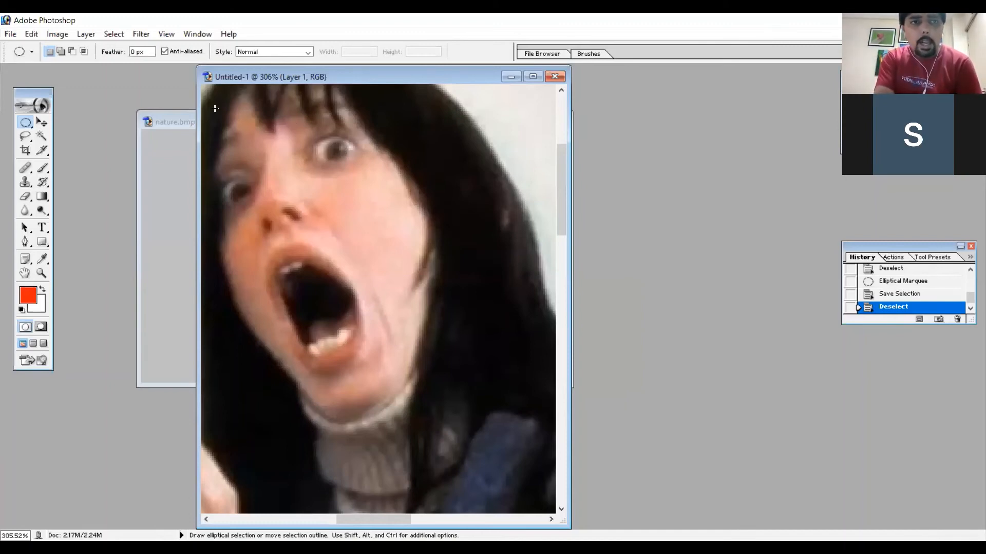
pyautogui.click(113, 34)
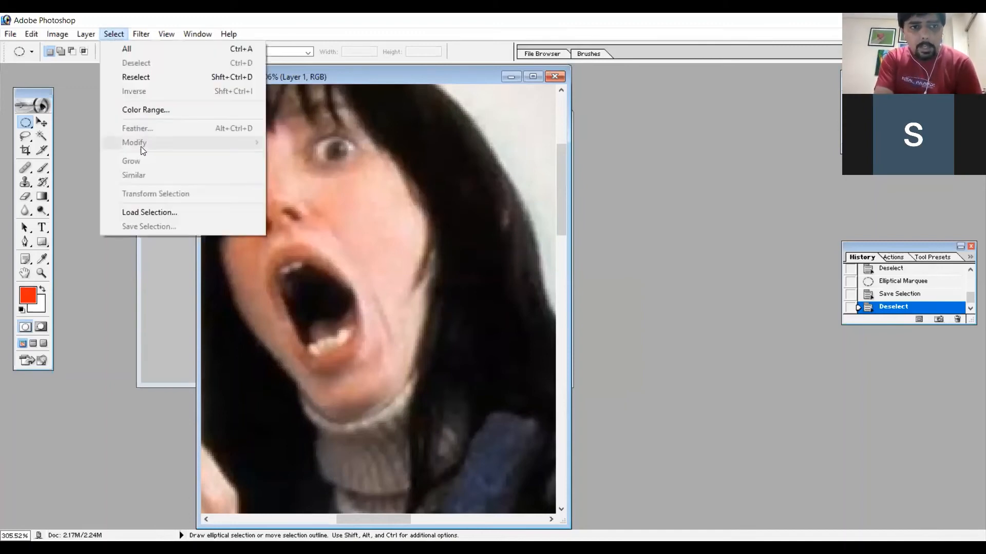
pyautogui.click(154, 212)
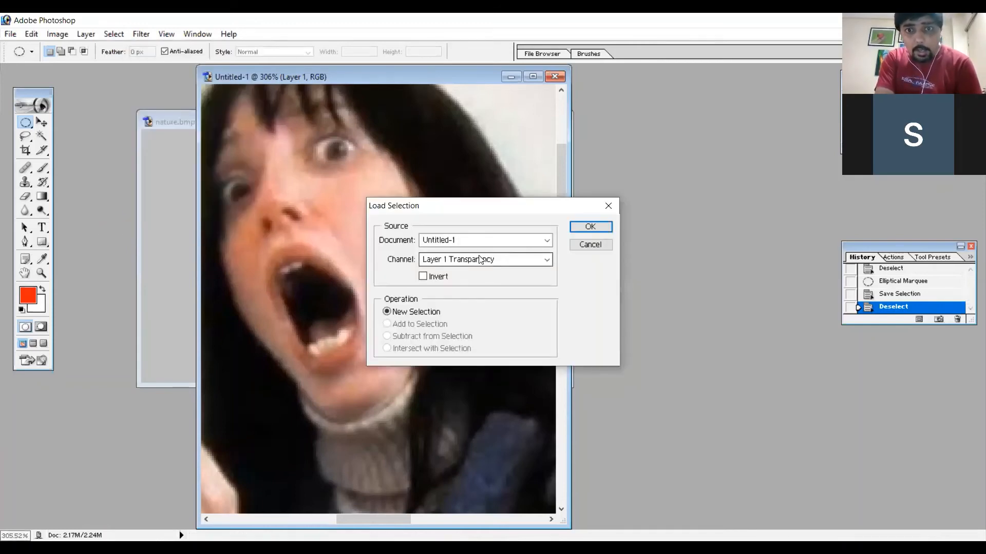
pyautogui.click(480, 259)
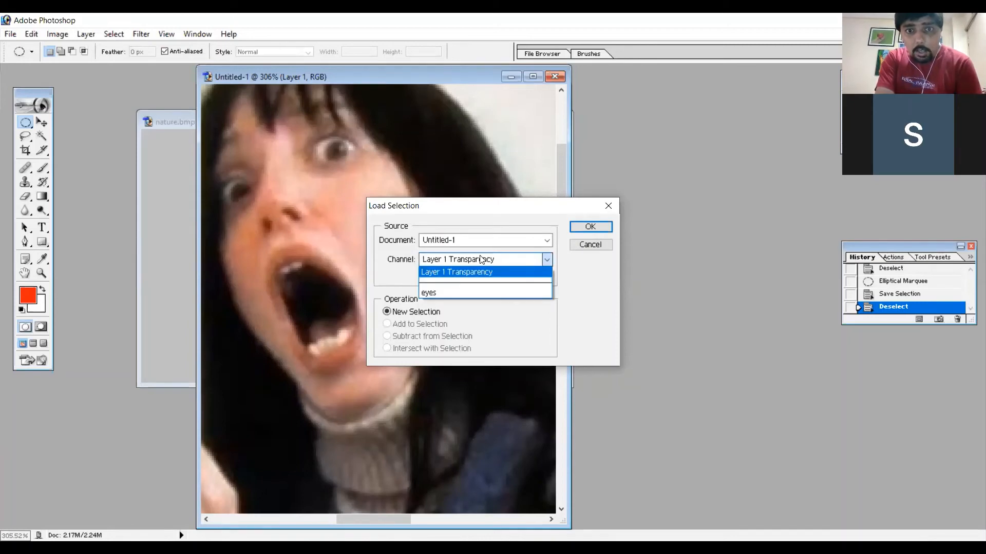
pyautogui.click(450, 291)
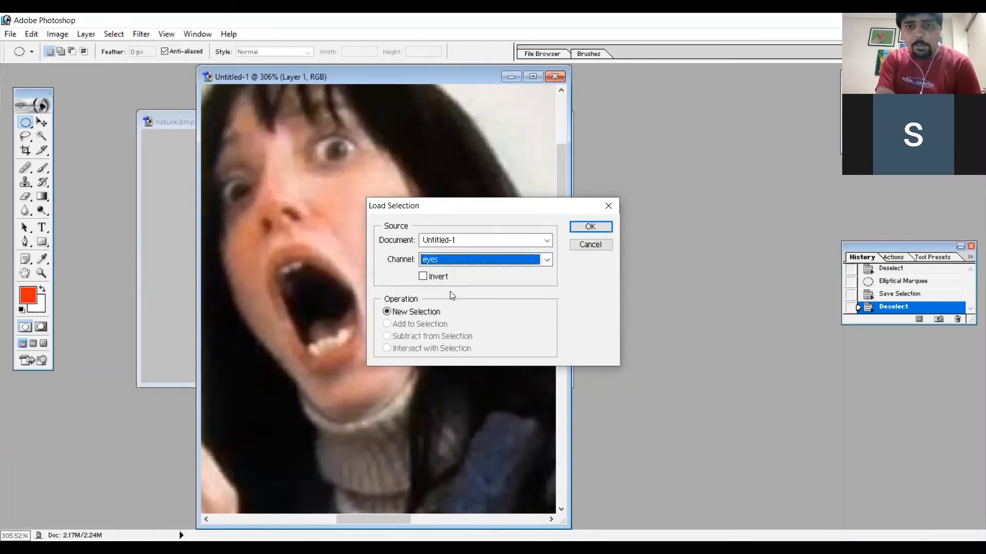
pyautogui.click(584, 227)
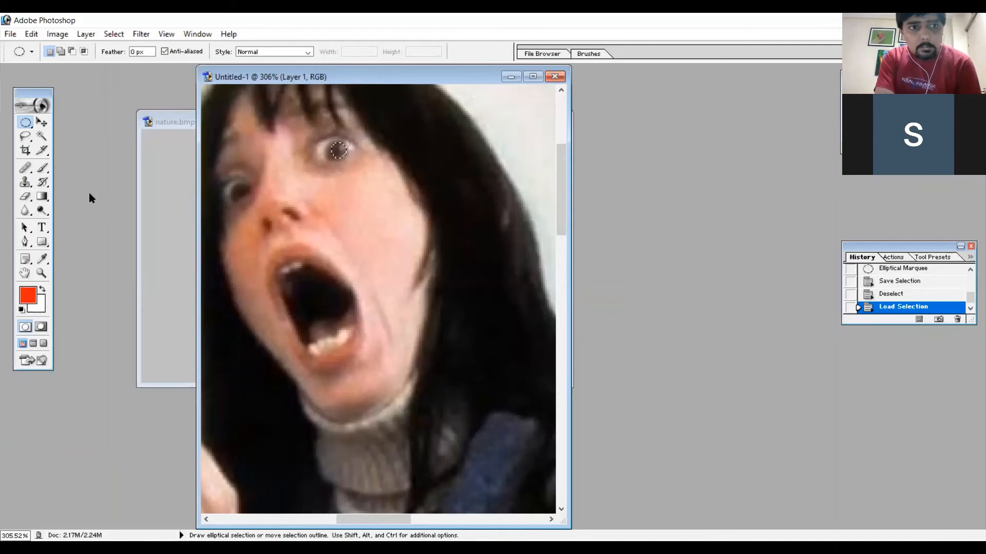
# Copy the selected iris onto the woman's other eye with the Move tool, and undo the duplicate.
pyautogui.click(43, 124)
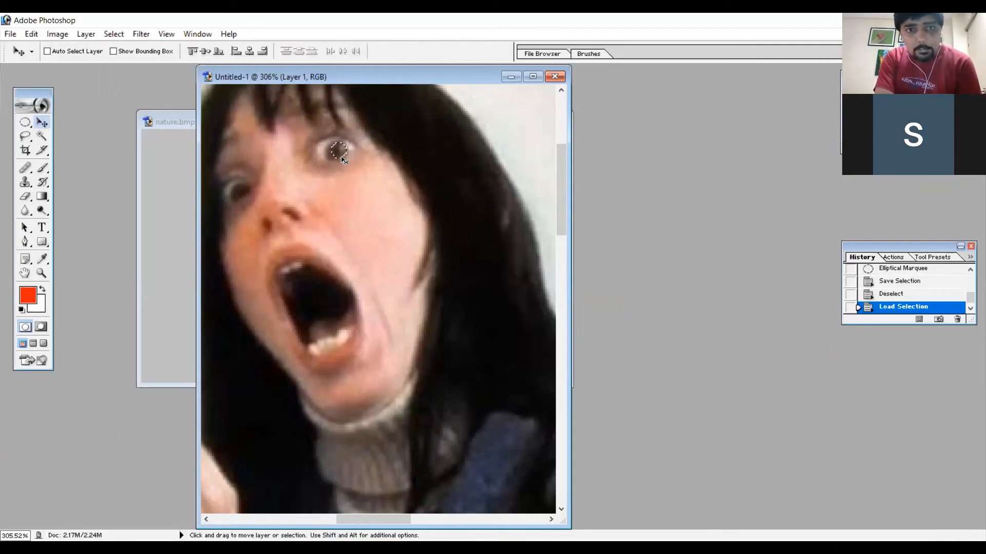
pyautogui.press('shift')
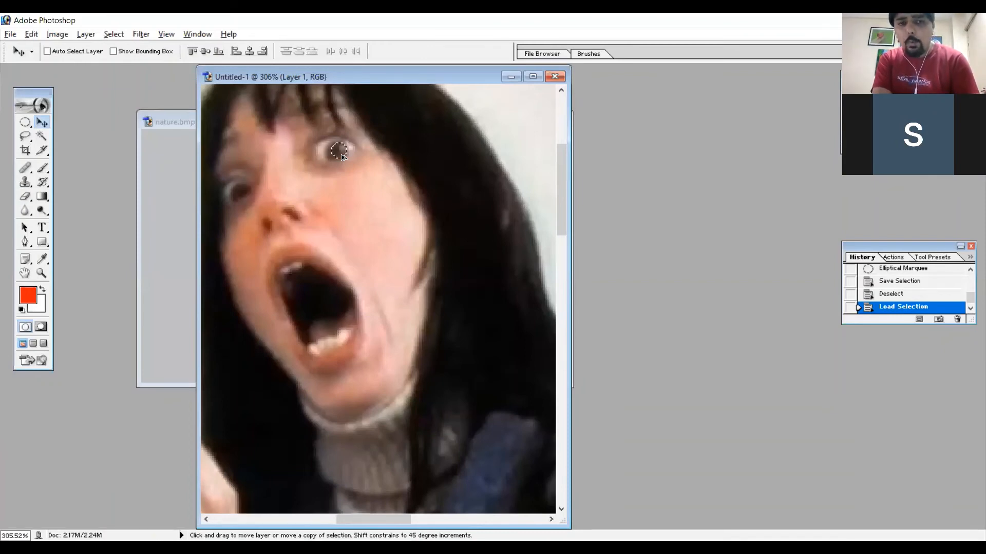
pyautogui.moveTo(334, 177); pyautogui.dragTo(245, 201)
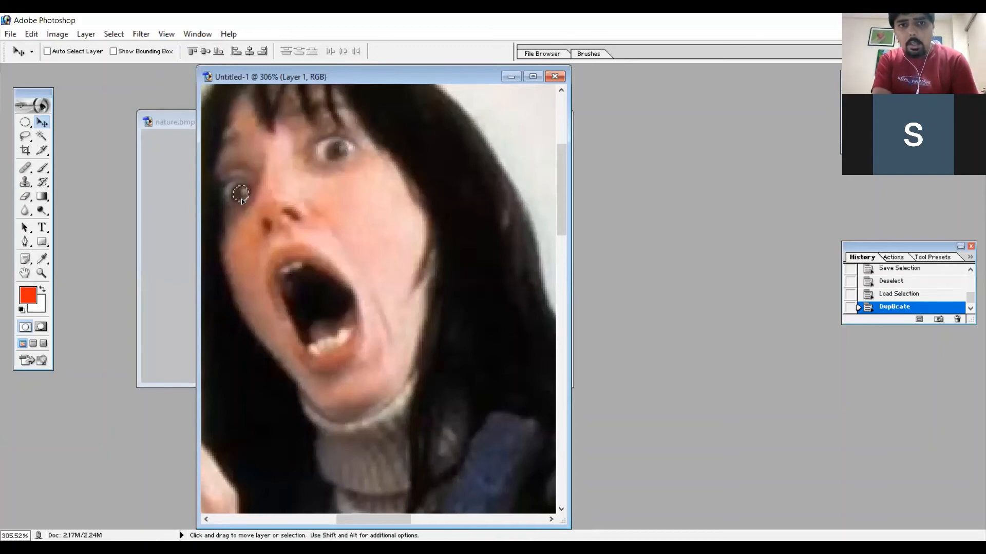
pyautogui.hotkey('ctrl', 'z')
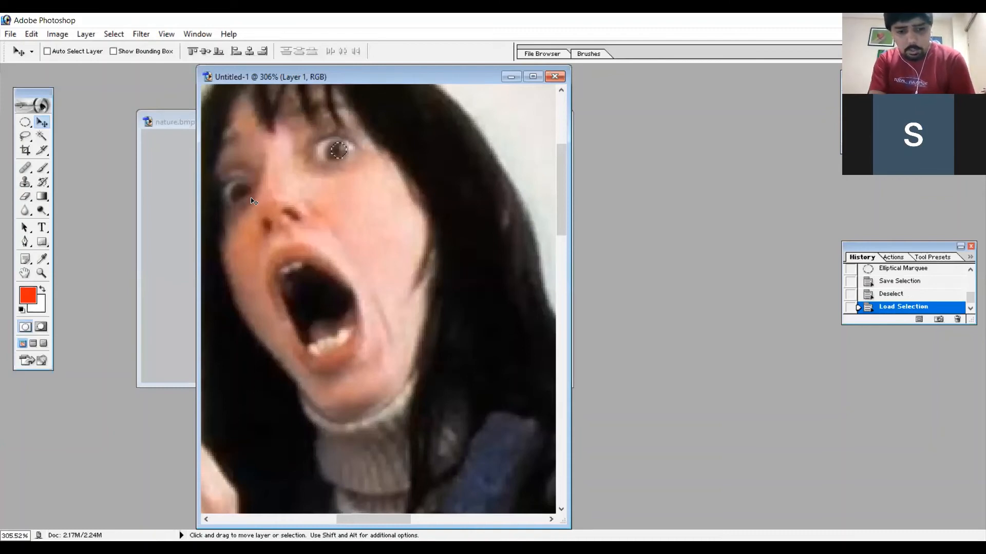
# Duplicate the selected iris twice to the skin just below the eye, undoing each copy.
pyautogui.press('alt')
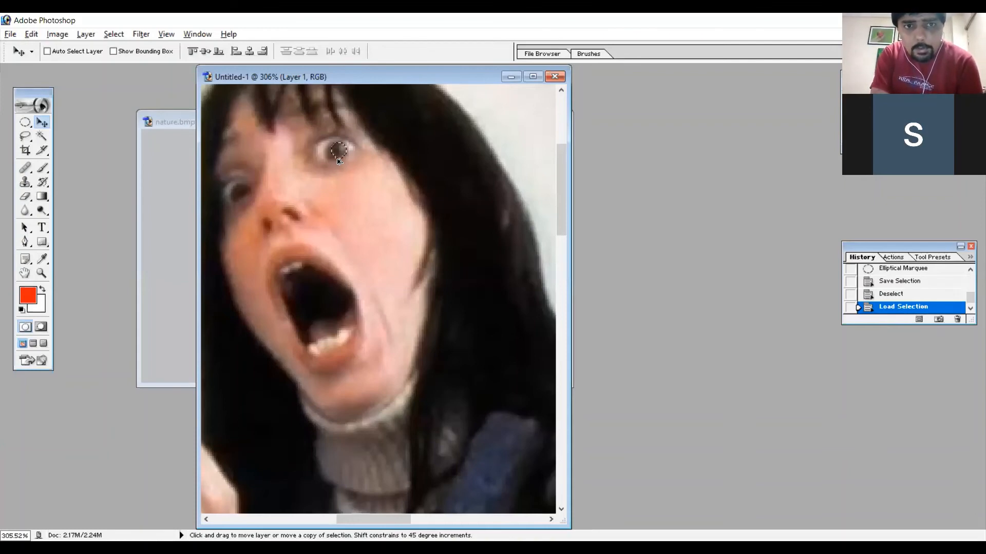
pyautogui.moveTo(339, 161); pyautogui.dragTo(345, 190)
pyautogui.hotkey('ctrl', 'z')
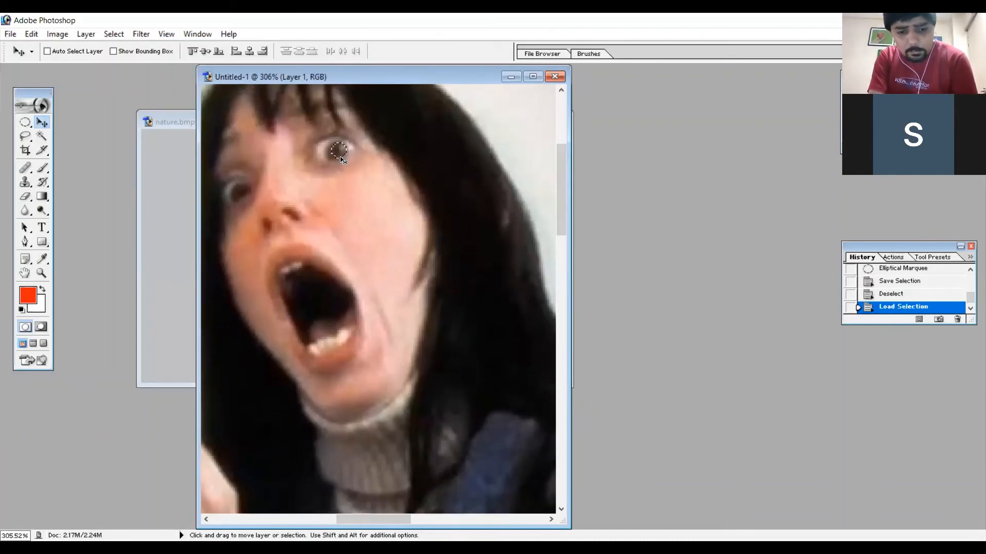
pyautogui.press('alt')
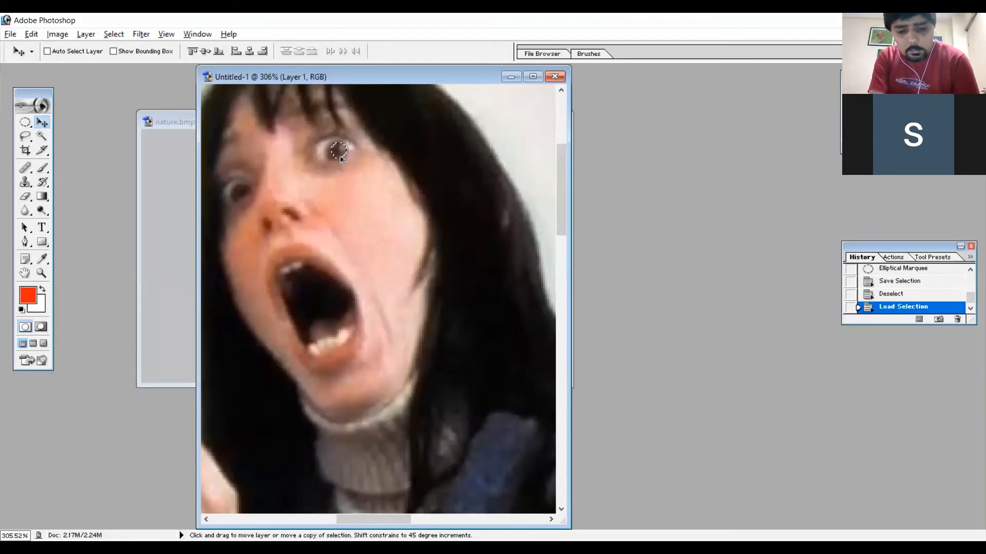
pyautogui.moveTo(341, 159); pyautogui.dragTo(356, 178)
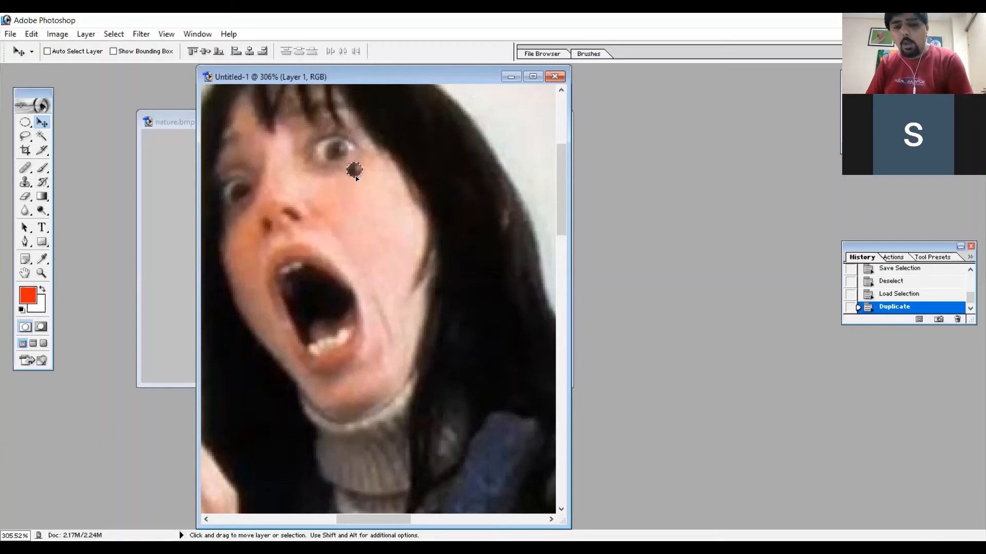
pyautogui.hotkey('ctrl', 'z')
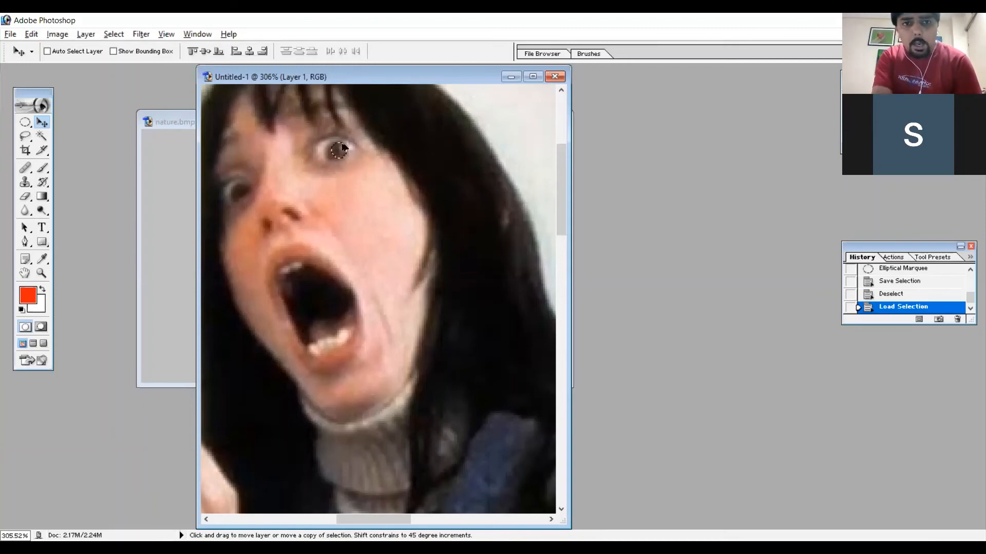
# Copy the iris to the cheek, shift the copy over the other eye, and revert the document to its Load Selection history state.
pyautogui.press('alt')
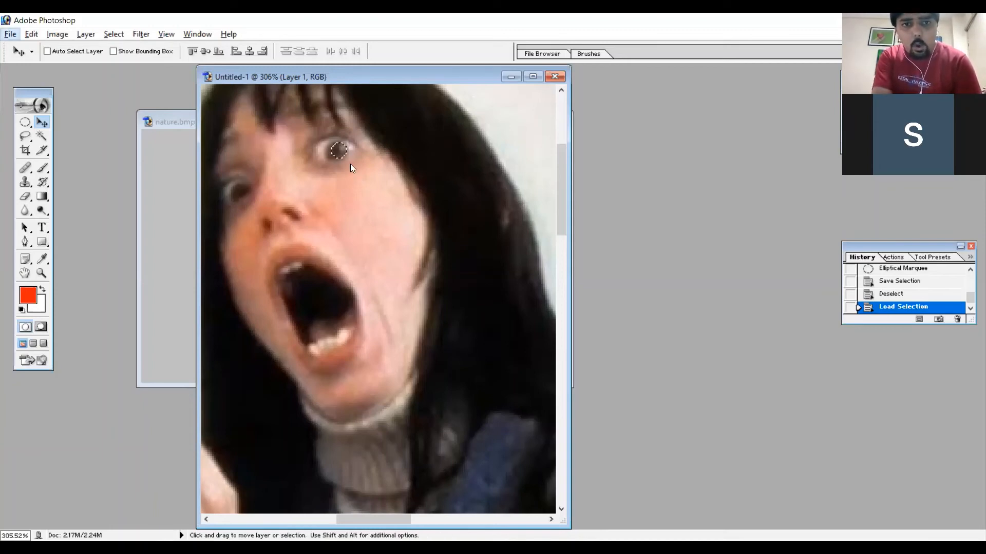
pyautogui.press('alt')
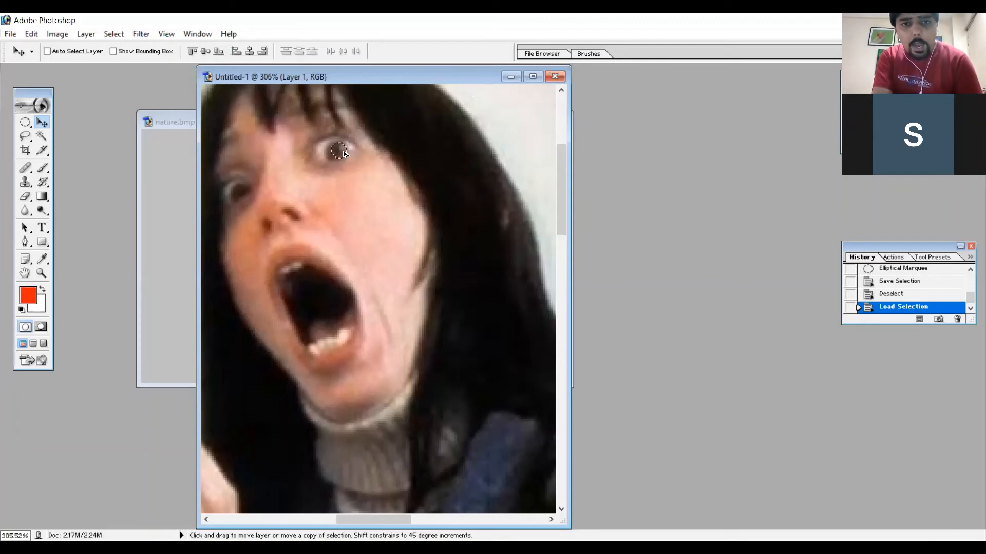
pyautogui.moveTo(344, 155); pyautogui.dragTo(362, 182)
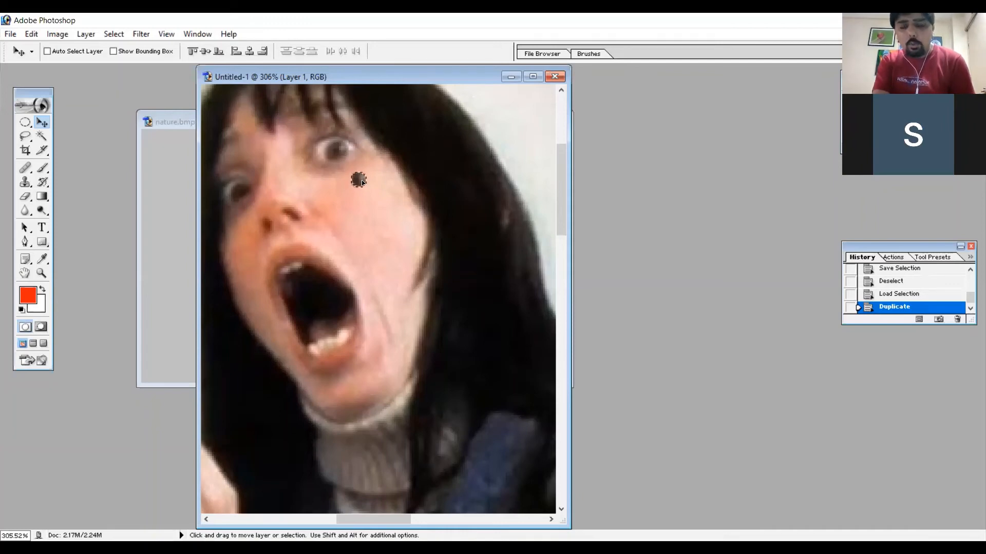
pyautogui.moveTo(362, 183); pyautogui.dragTo(247, 195)
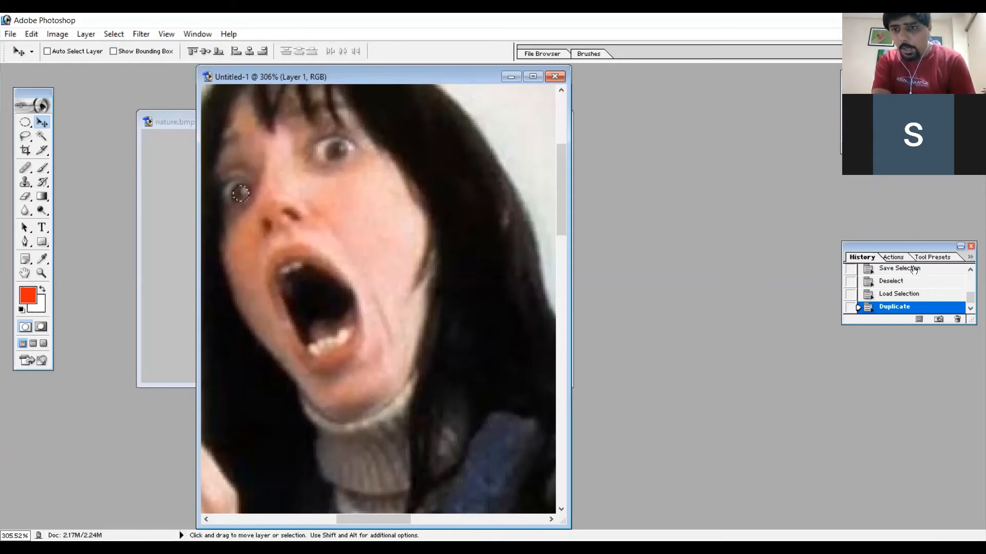
pyautogui.click(896, 281)
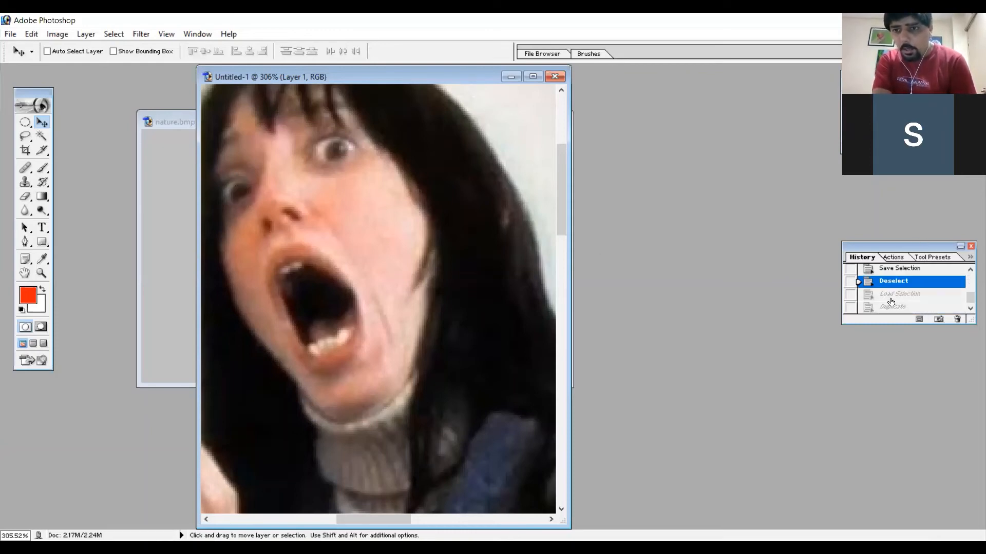
pyautogui.click(891, 294)
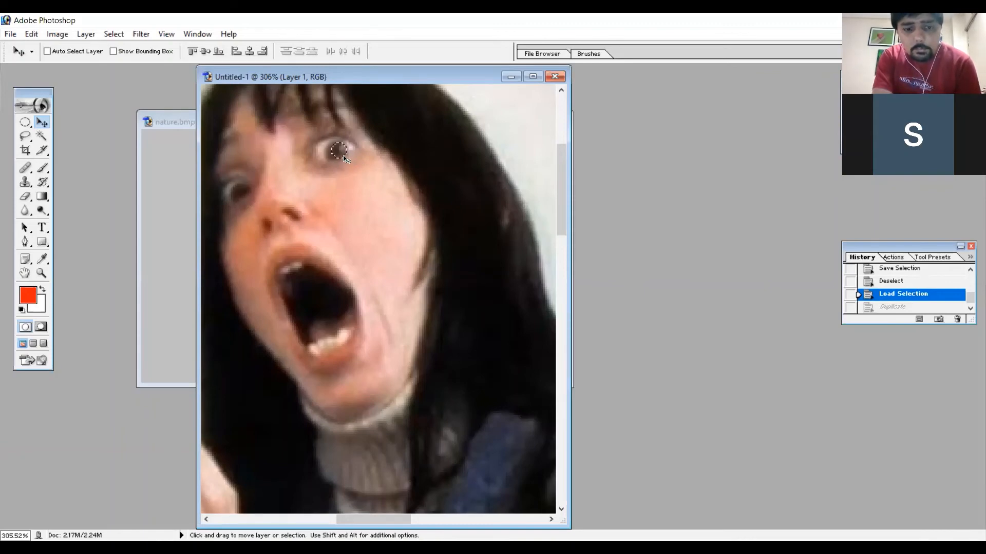
# Duplicate the selected iris, move the copy below the eye, undo the duplicate and deselect.
pyautogui.press('alt')
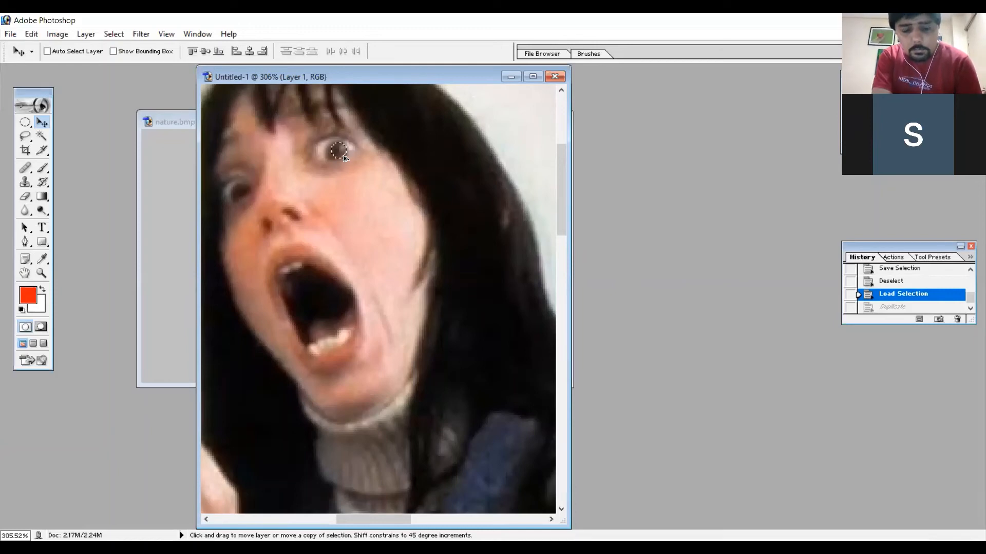
pyautogui.press('shift')
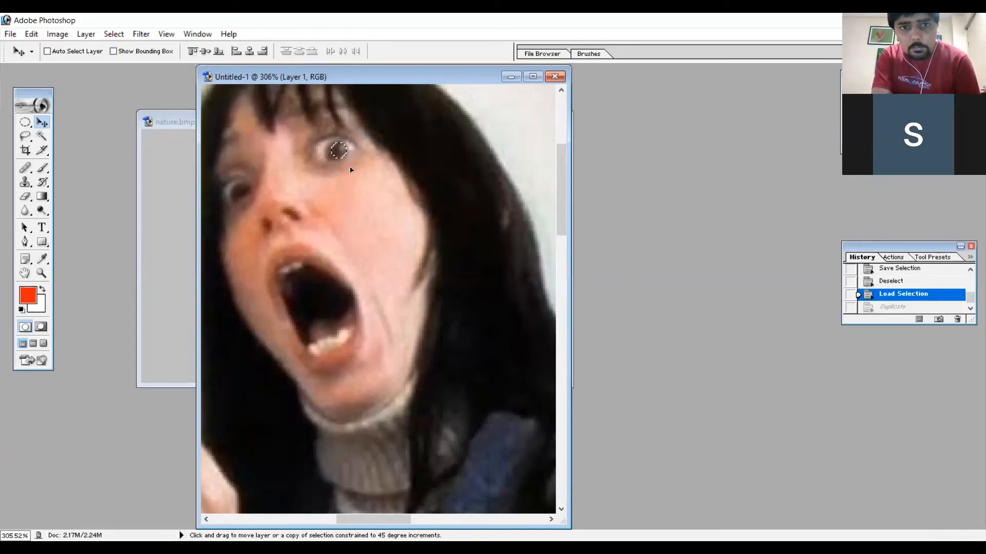
pyautogui.moveTo(337, 178); pyautogui.dragTo(337, 166)
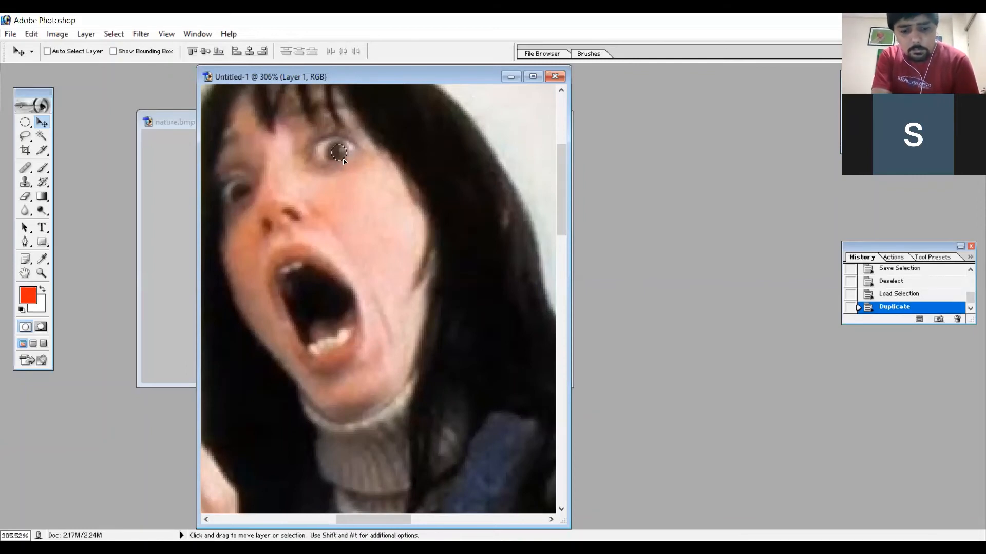
pyautogui.moveTo(347, 167); pyautogui.dragTo(358, 181)
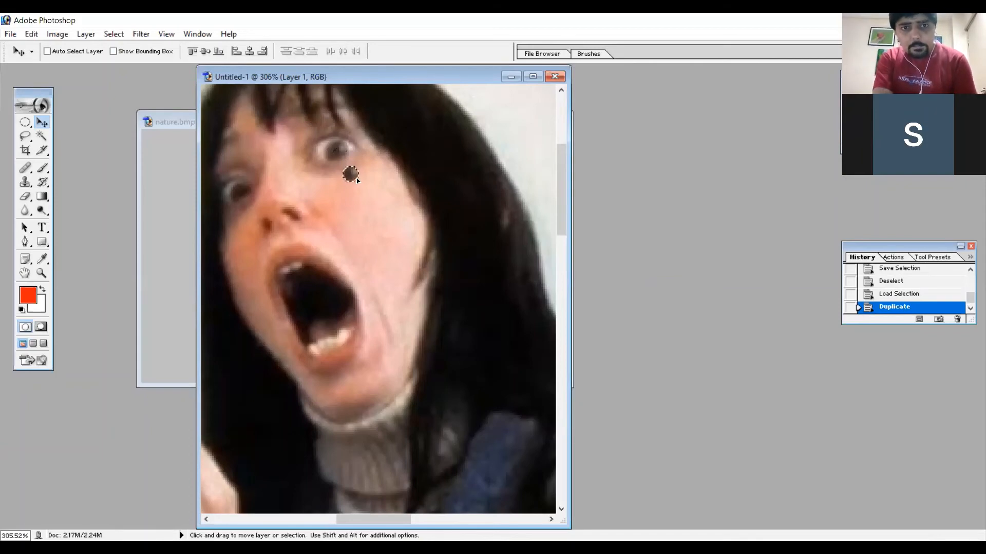
pyautogui.hotkey('ctrl', 'z')
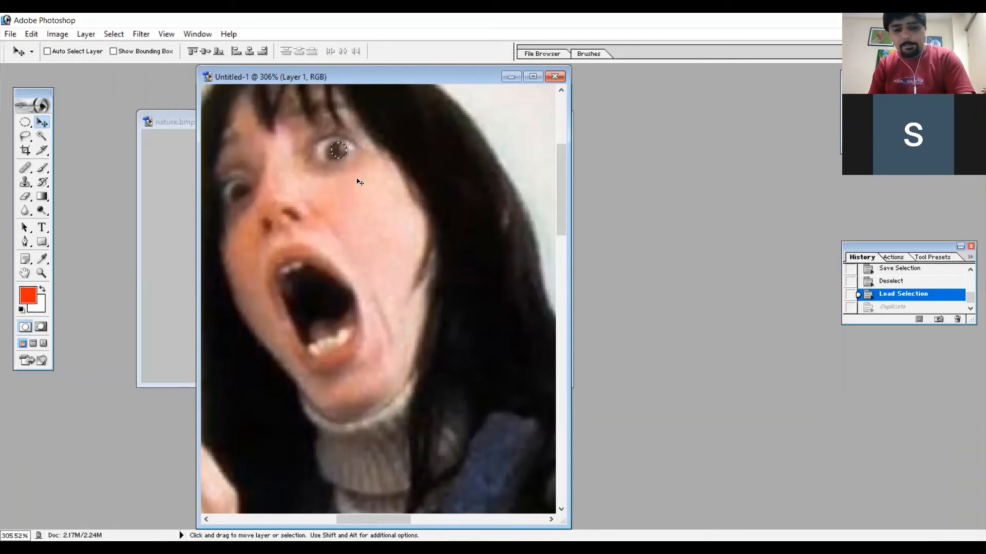
pyautogui.hotkey('ctrl', 'd')
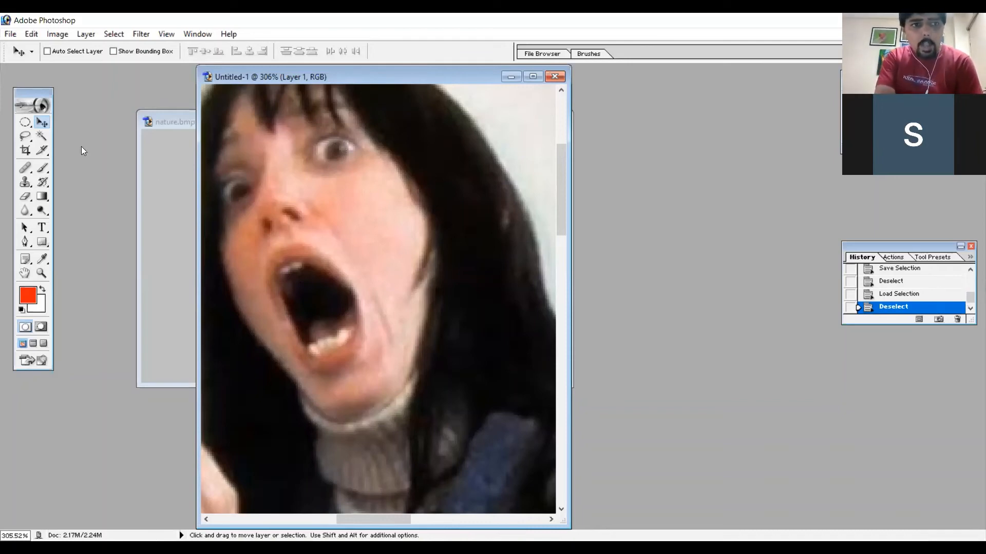
# Draw a freehand Lasso circle around the nose and mouth, replace it with a traced outline of the open mouth, and deselect.
pyautogui.click(28, 141)
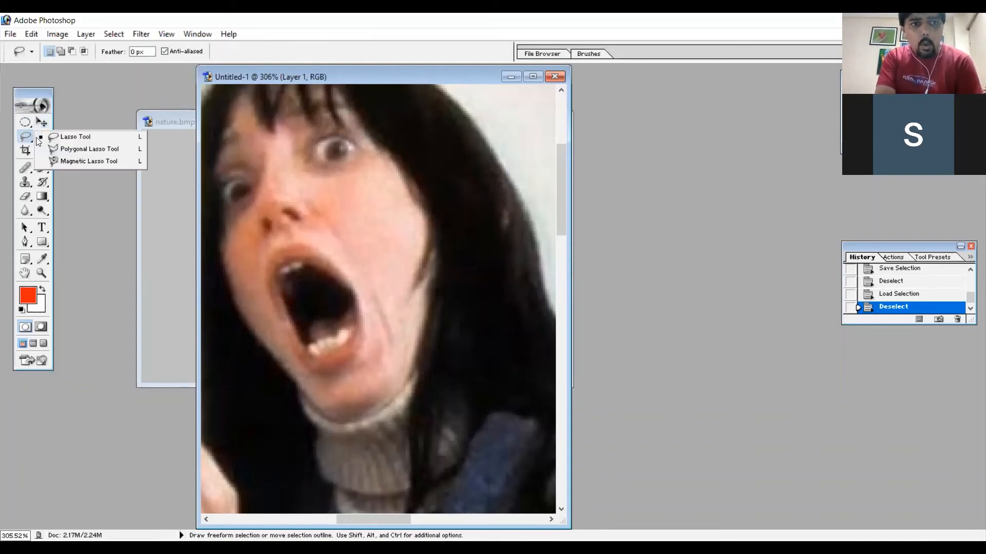
pyautogui.click(51, 140)
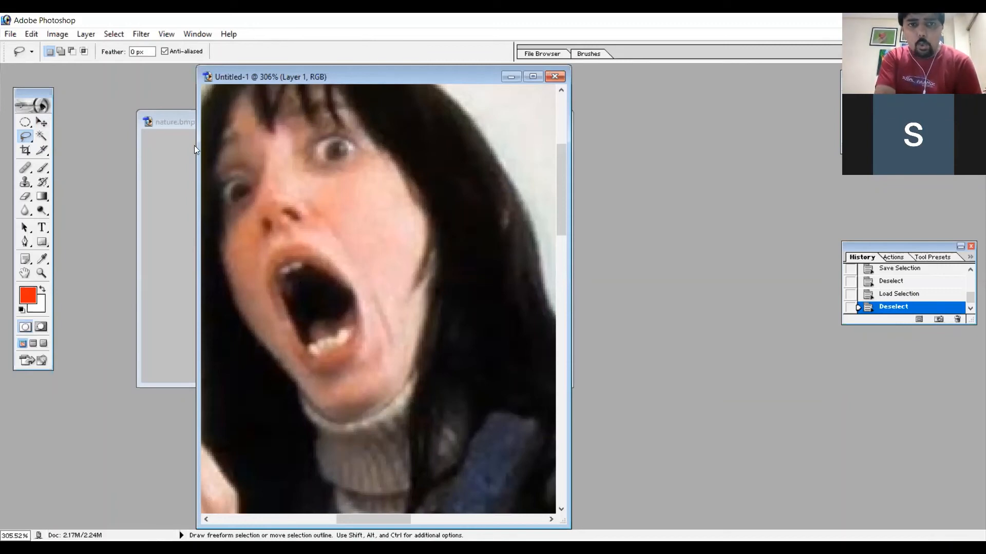
pyautogui.moveTo(332, 207)
pyautogui.mouseDown()
pyautogui.moveTo(373, 246)
pyautogui.moveTo(371, 278)
pyautogui.moveTo(369, 289)
pyautogui.moveTo(320, 309)
pyautogui.moveTo(273, 287)
pyautogui.moveTo(265, 245)
pyautogui.moveTo(291, 216)
pyautogui.moveTo(334, 206)
pyautogui.mouseUp()
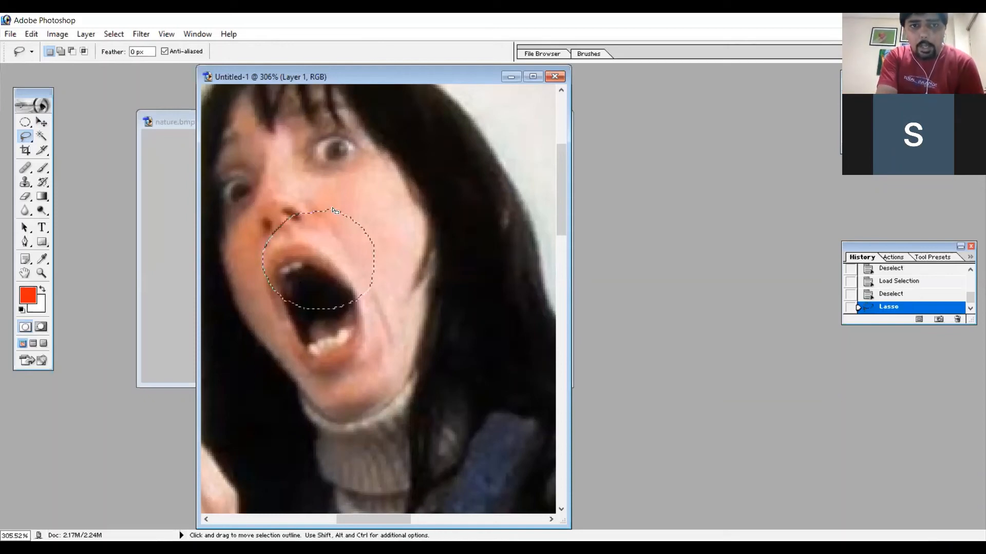
pyautogui.click(334, 235)
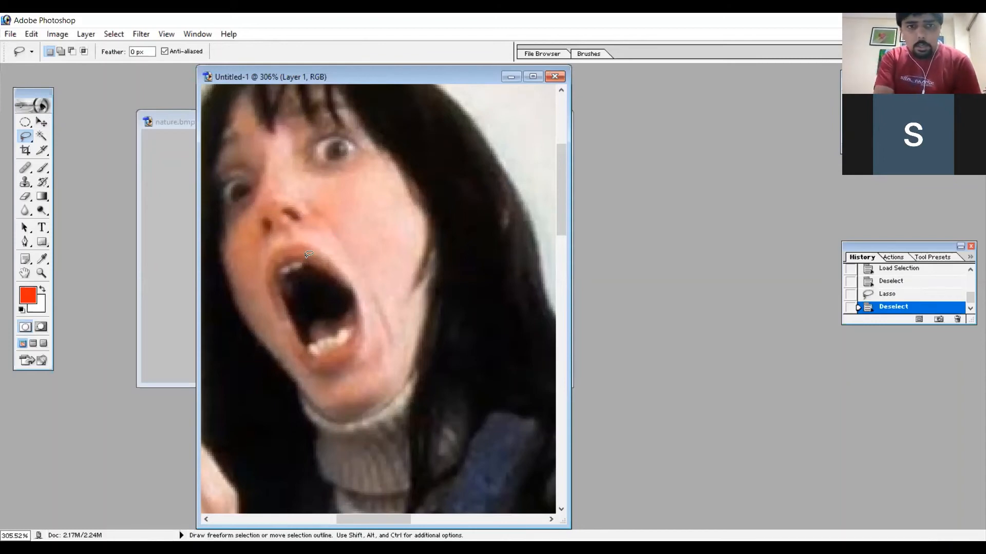
pyautogui.moveTo(308, 258)
pyautogui.mouseDown()
pyautogui.moveTo(353, 288)
pyautogui.moveTo(356, 304)
pyautogui.moveTo(353, 332)
pyautogui.moveTo(322, 351)
pyautogui.moveTo(303, 341)
pyautogui.moveTo(279, 273)
pyautogui.moveTo(290, 258)
pyautogui.moveTo(312, 256)
pyautogui.mouseUp()
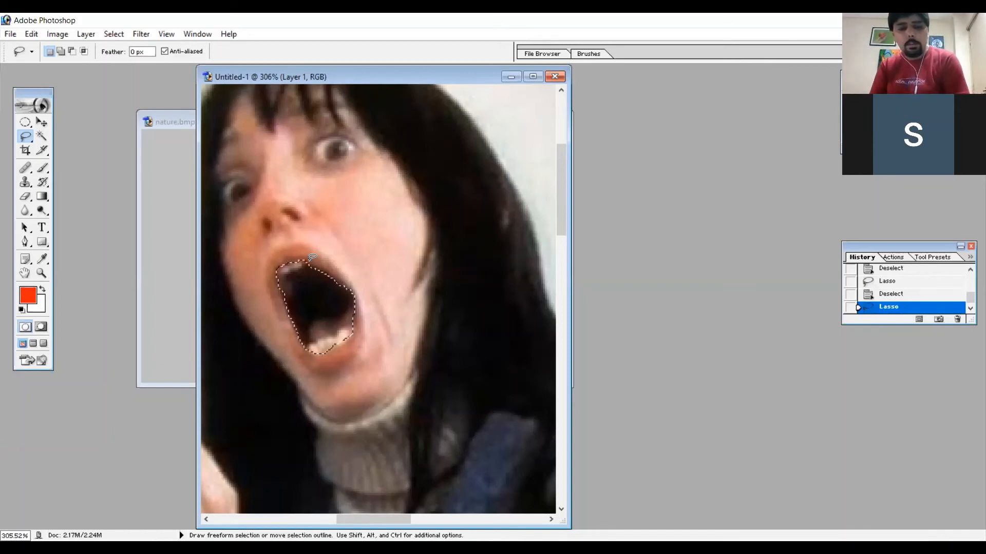
pyautogui.hotkey('ctrl', 'd')
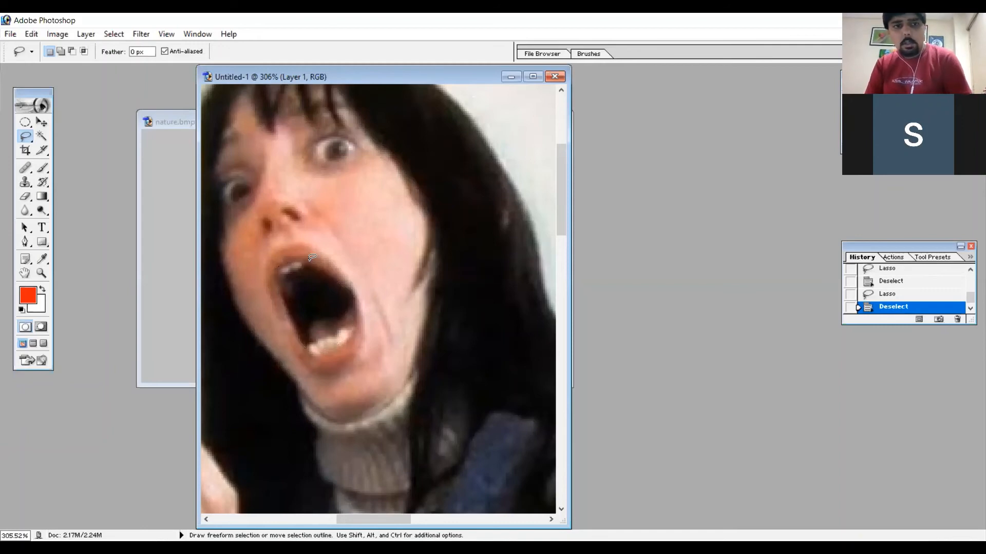
# Outline the open mouth with straight segments using the Polygonal Lasso tool and close the selection at its starting point.
pyautogui.click(31, 139)
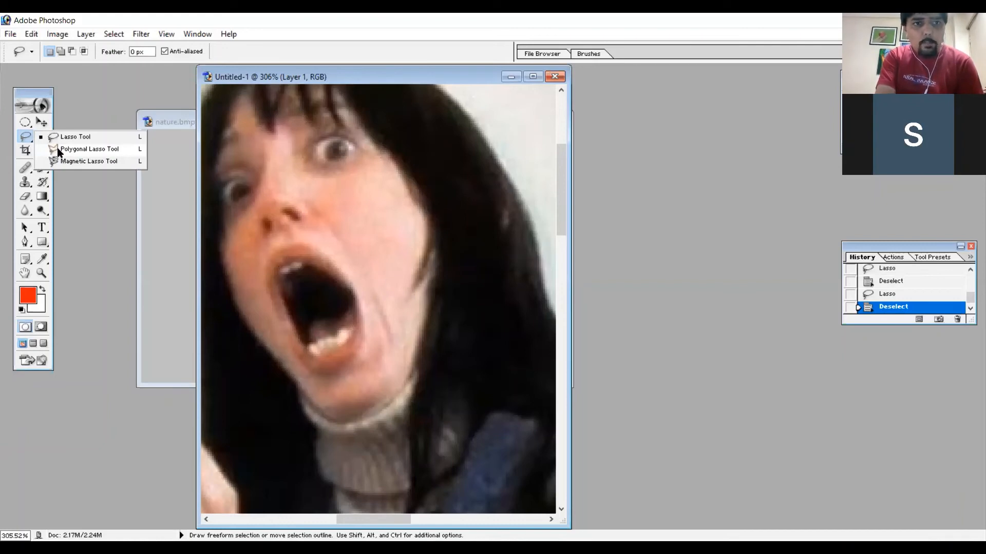
pyautogui.click(58, 150)
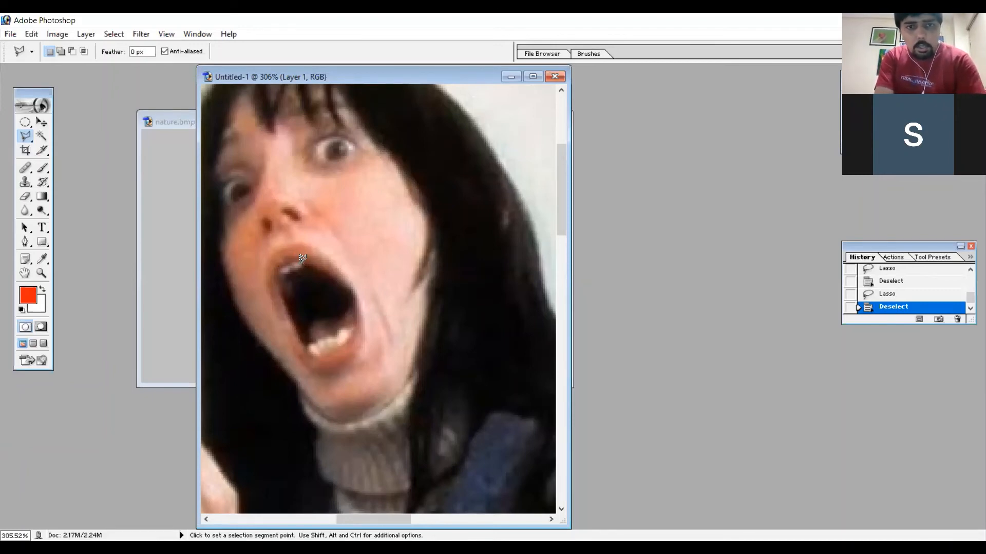
pyautogui.click(304, 261)
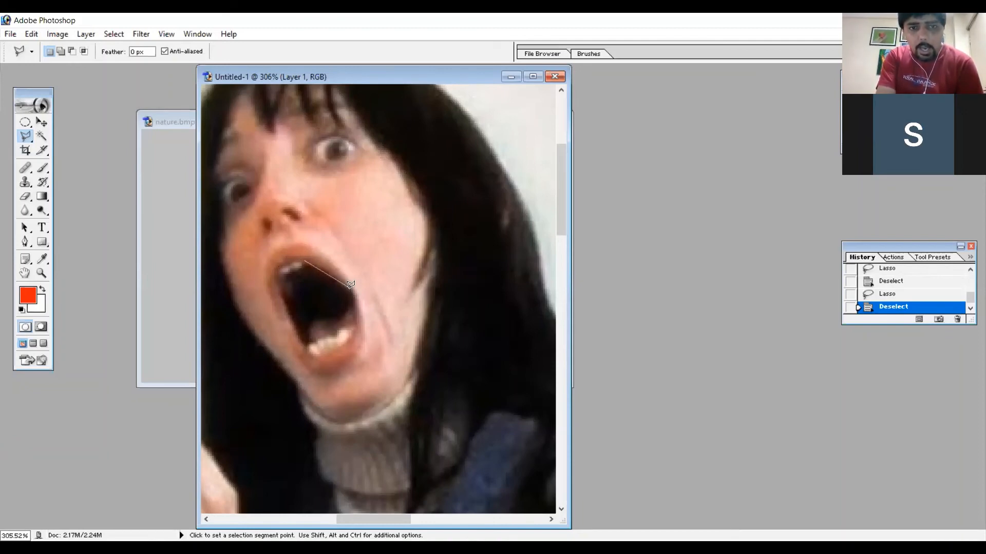
pyautogui.press('Escape')
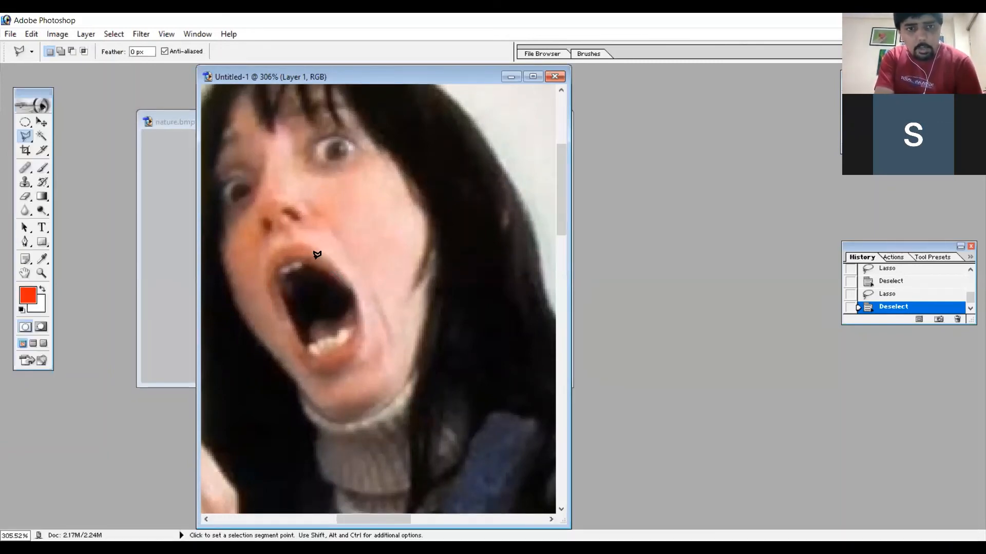
pyautogui.click(301, 261)
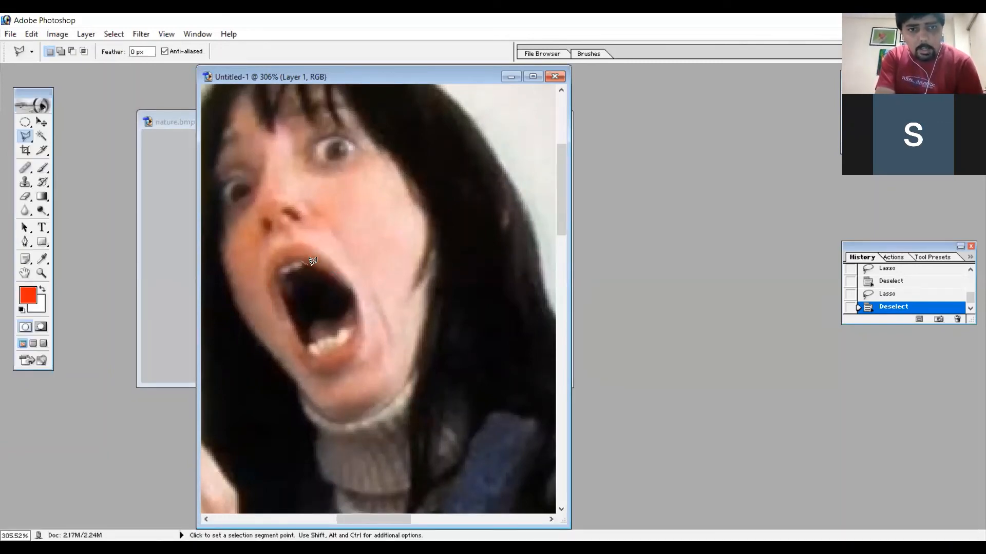
pyautogui.click(344, 283)
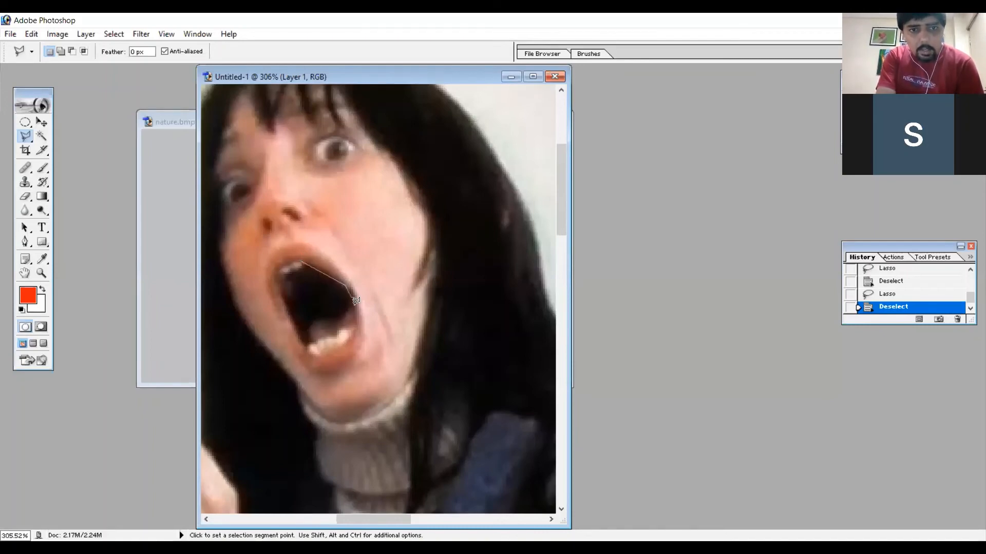
pyautogui.click(359, 324)
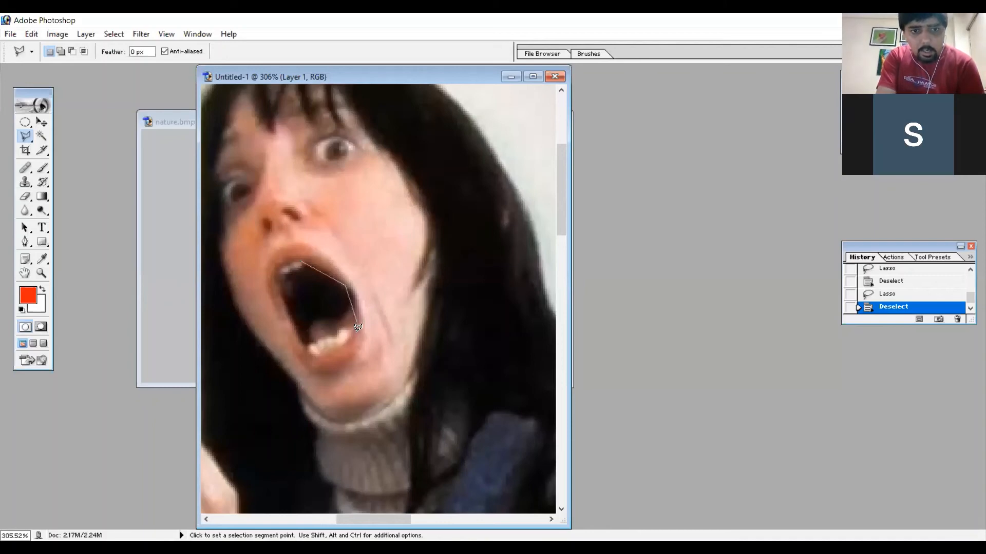
pyautogui.click(345, 351)
pyautogui.click(312, 363)
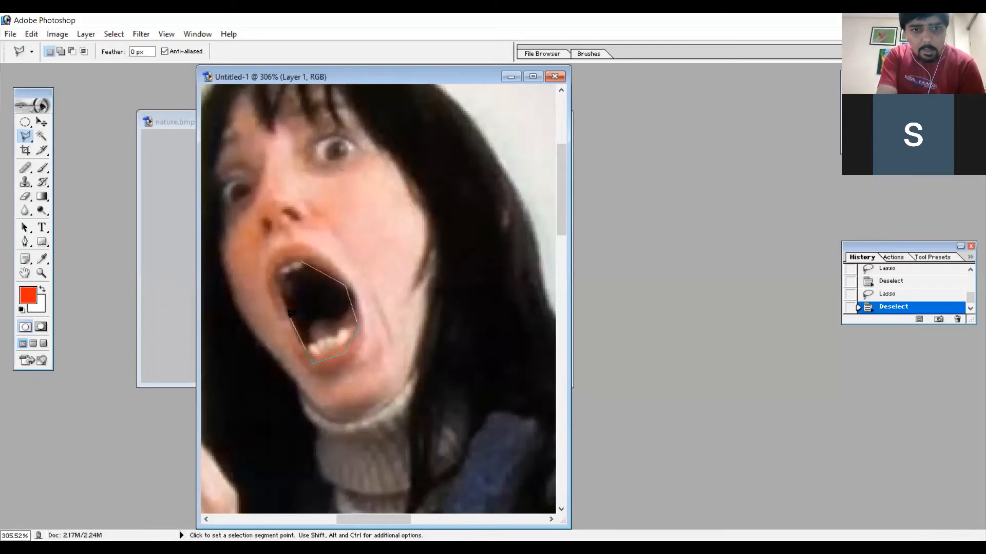
pyautogui.click(275, 280)
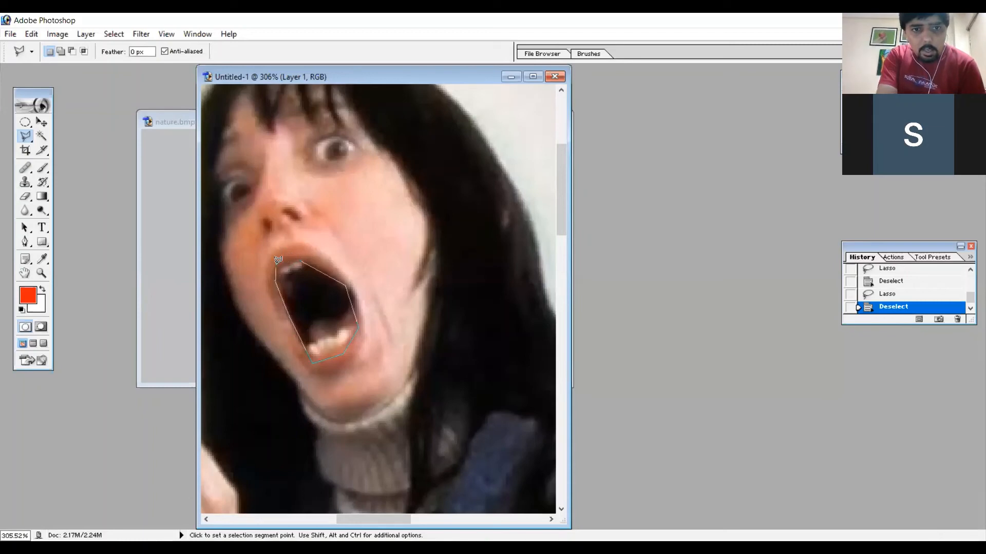
pyautogui.click(277, 265)
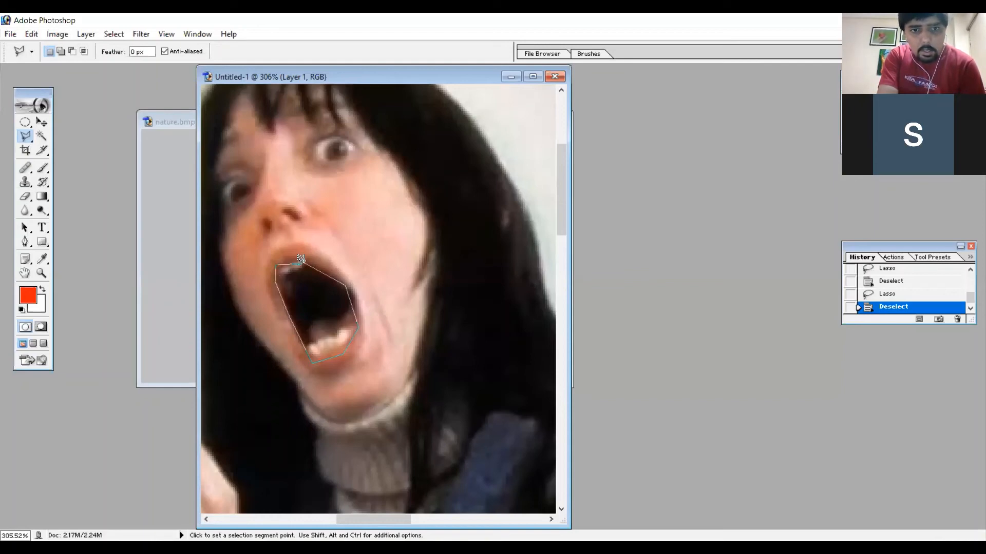
pyautogui.click(301, 258)
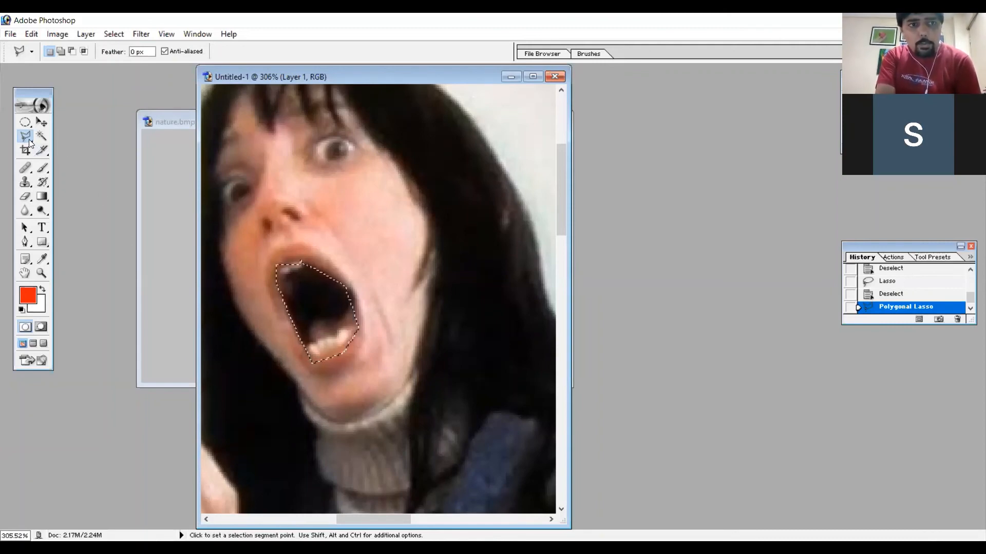
# Replace the polygonal selection with a Magnetic Lasso trace along the open mouth's inner edge, and deselect it.
pyautogui.moveTo(29, 144); pyautogui.dragTo(79, 165)
pyautogui.hotkey('ctrl', 'd')
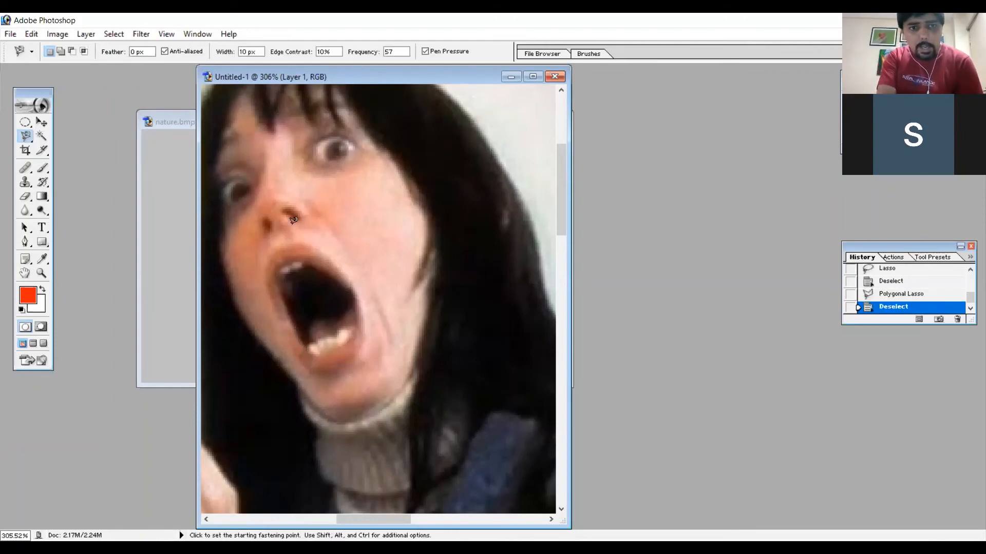
pyautogui.click(305, 262)
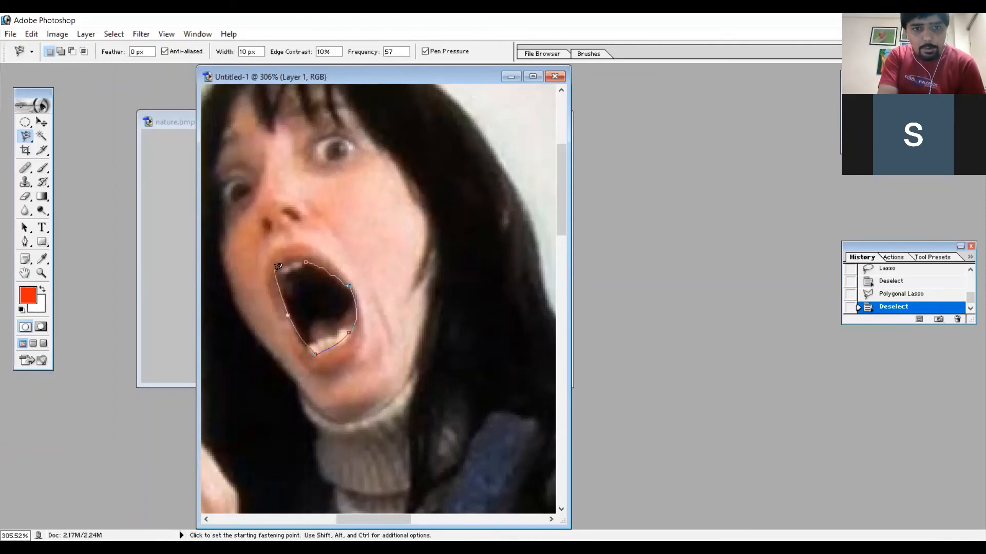
pyautogui.click(305, 266)
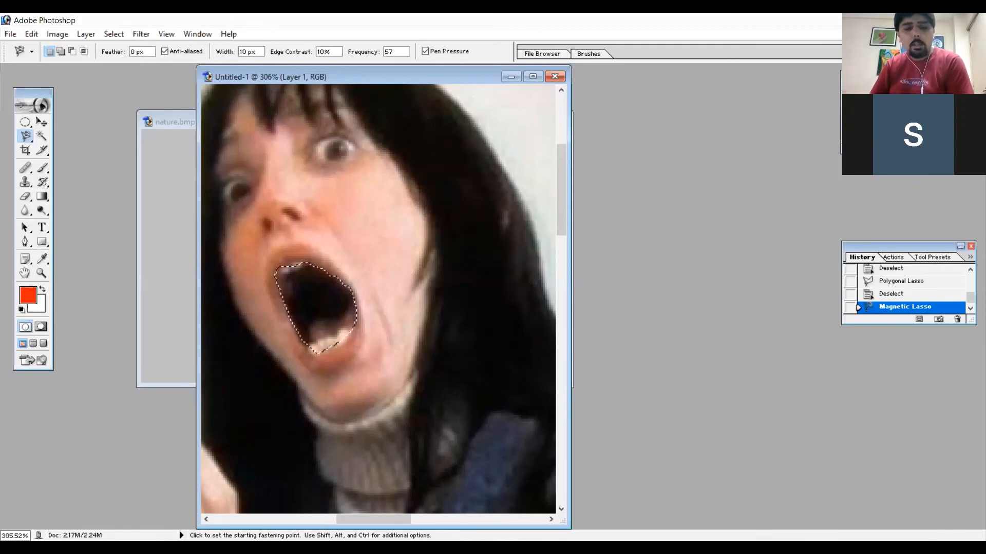
pyautogui.hotkey('ctrl', 'd')
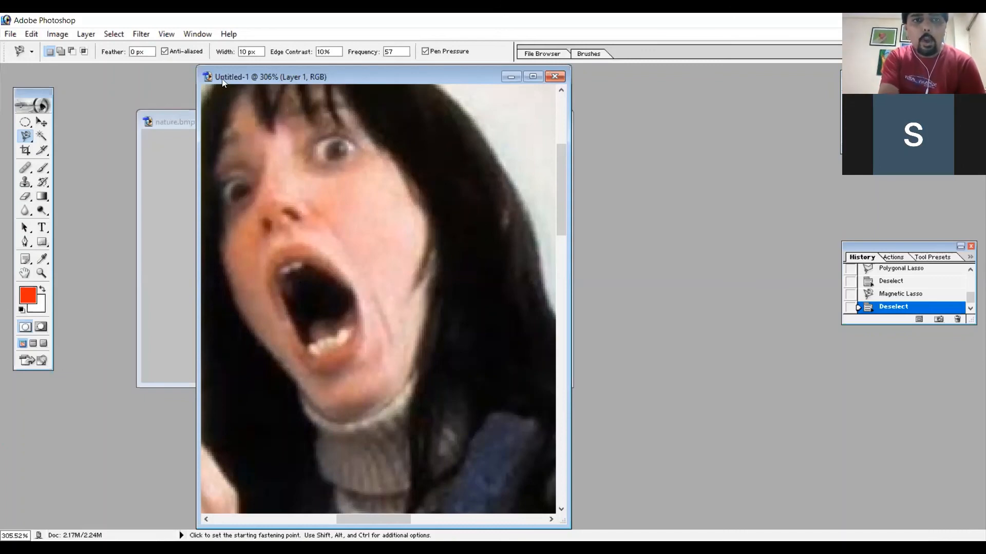
pyautogui.click(115, 34)
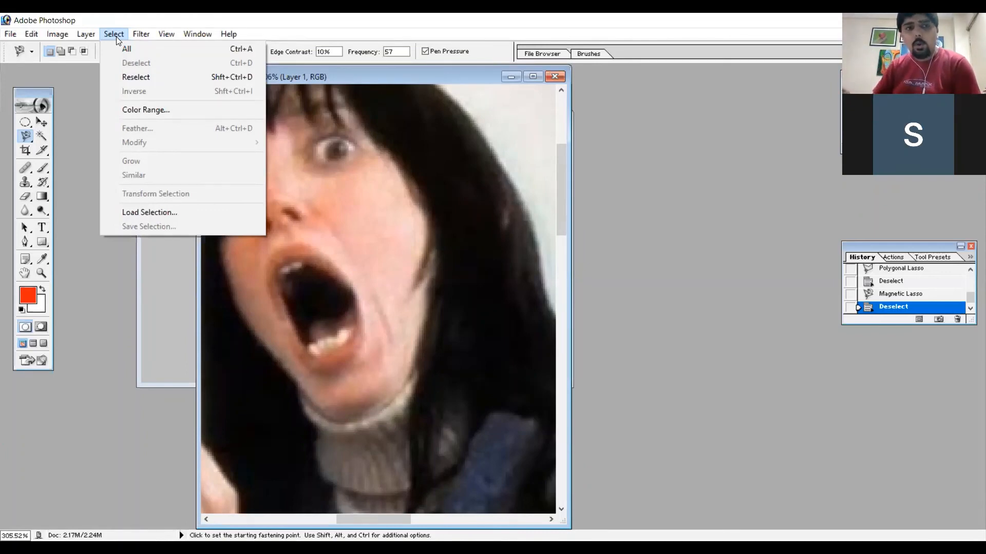
pyautogui.moveTo(10, 34)
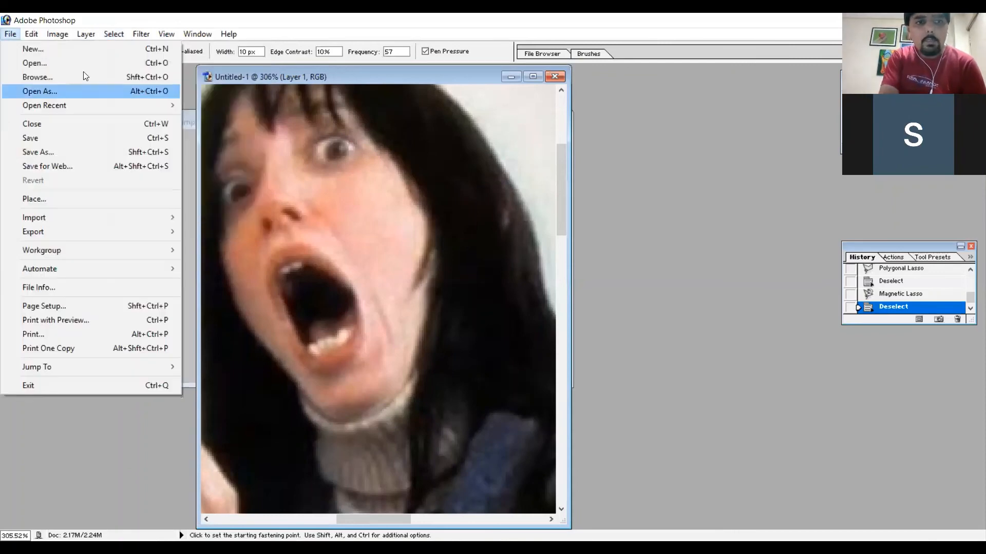
pyautogui.click(359, 75)
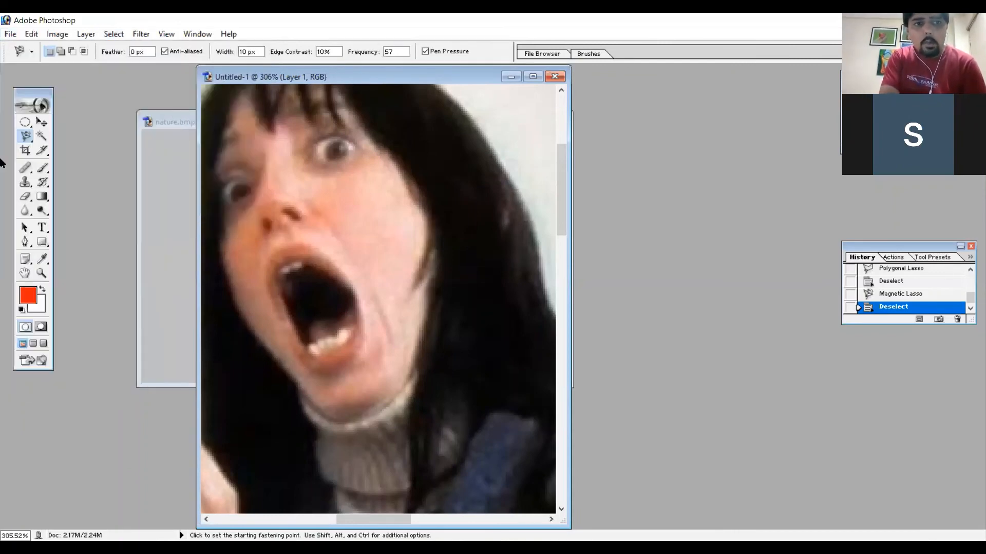
pyautogui.click(32, 144)
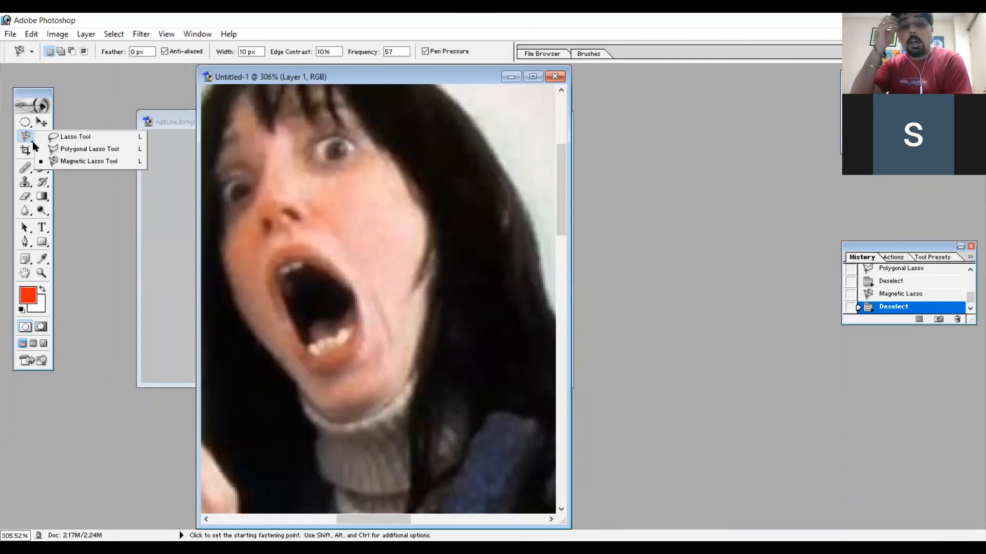
pyautogui.click(80, 105)
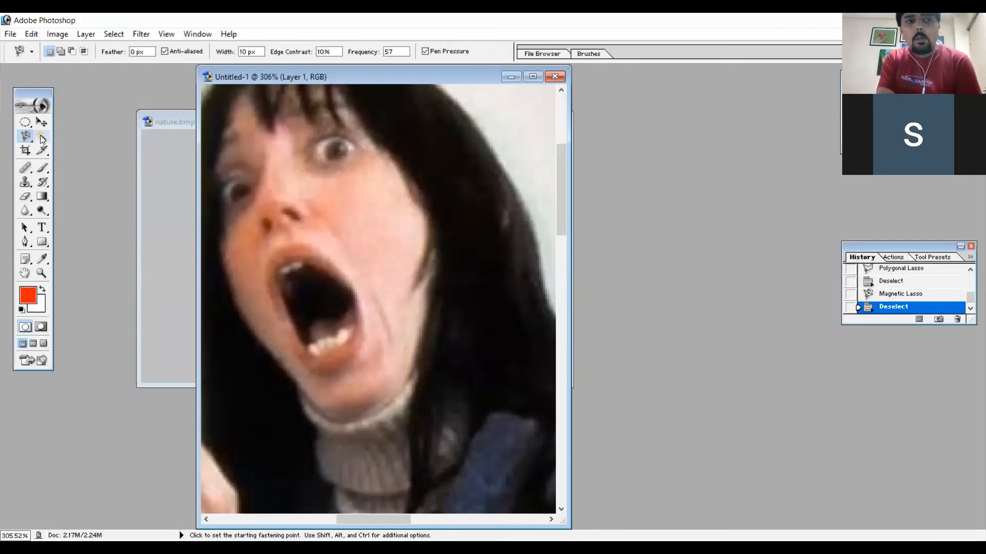